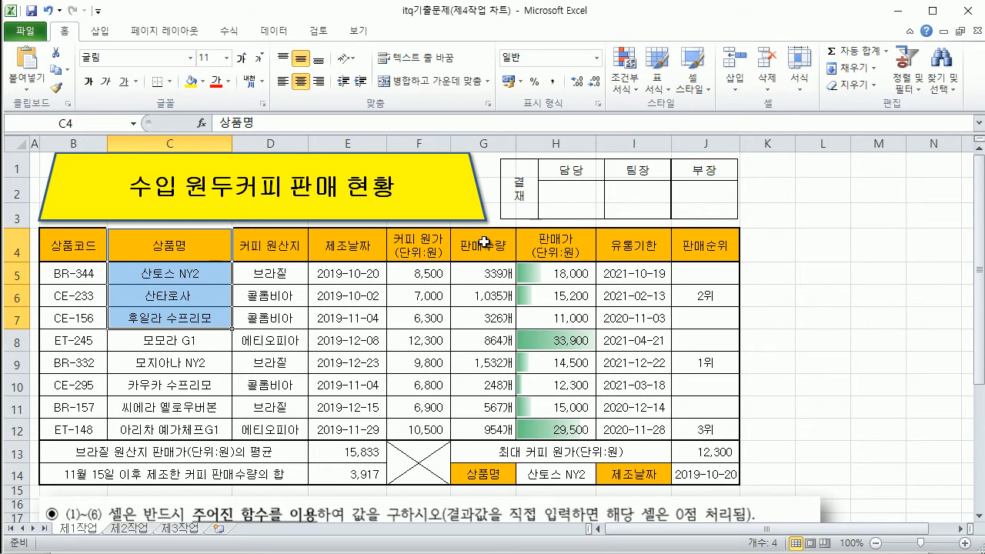
Add G4:H7, C9:C11 and G9:H11 to the C4:C7 selection, leaving out row 8.
{"action": "left_click_drag", "start_coordinate": [484, 245], "coordinate": [552, 317]}
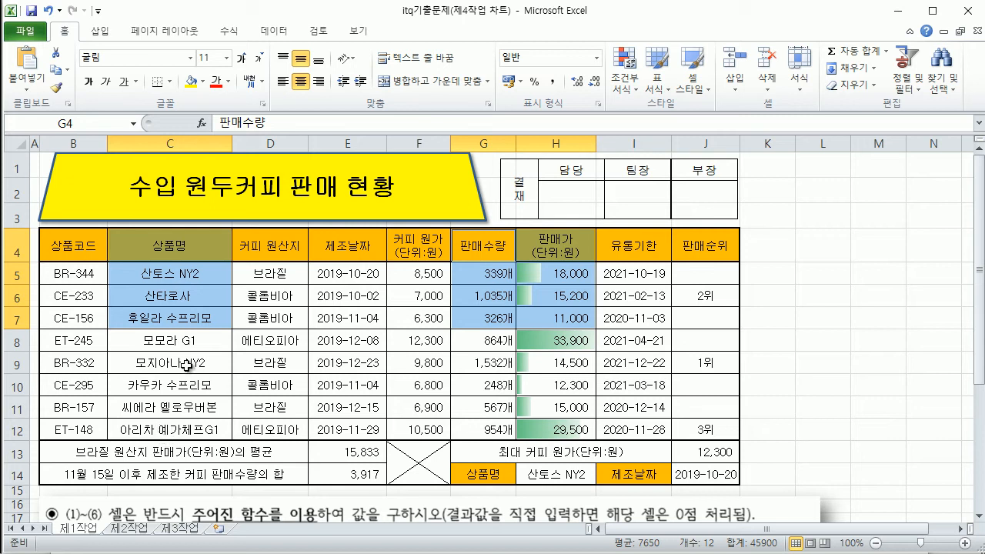
{"action": "left_click_drag", "start_coordinate": [177, 363], "coordinate": [173, 404]}
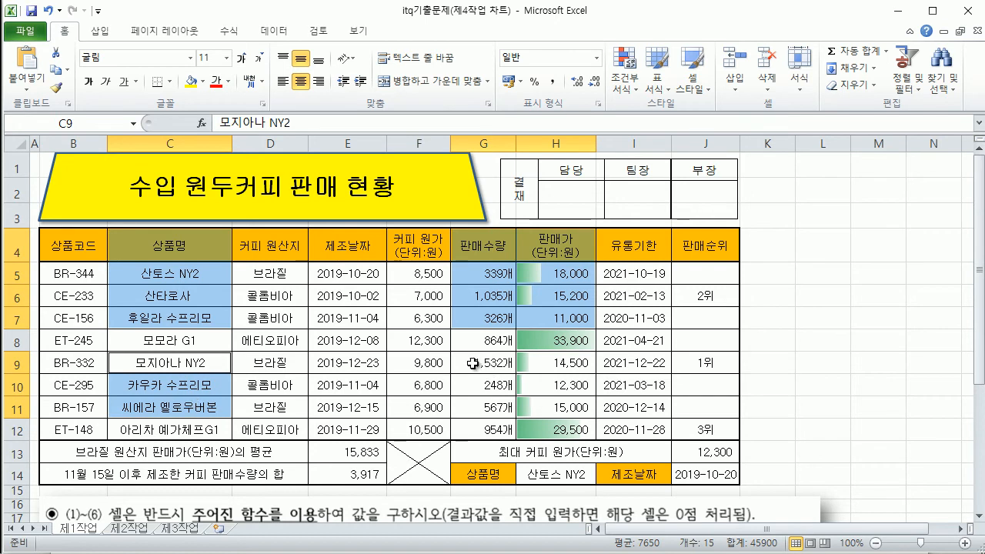
{"action": "left_click_drag", "start_coordinate": [482, 362], "coordinate": [549, 402]}
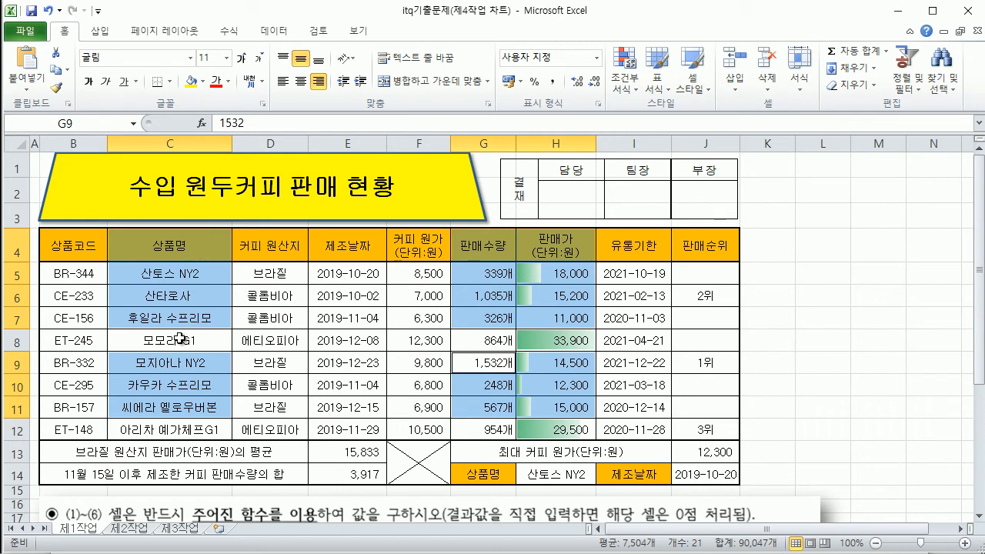
Select the full 상품명, 판매수량 and 판매가 data with headers, C4:C12 and G4:H12.
{"action": "left_click_drag", "start_coordinate": [202, 243], "coordinate": [185, 421]}
{"action": "left_click_drag", "start_coordinate": [496, 244], "coordinate": [581, 431]}
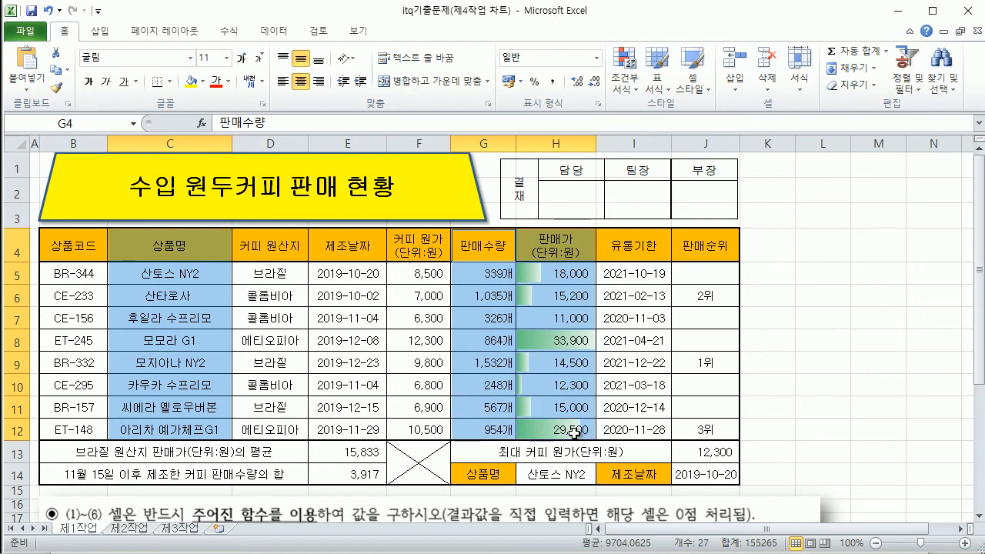
Select C4:C7, G4:H7, C9:C11 and G9:H11 together, in that order, as the chart's source data.
{"action": "left_click_drag", "start_coordinate": [204, 245], "coordinate": [189, 323]}
{"action": "left_click_drag", "start_coordinate": [176, 362], "coordinate": [176, 405]}
{"action": "left_click_drag", "start_coordinate": [189, 246], "coordinate": [185, 317]}
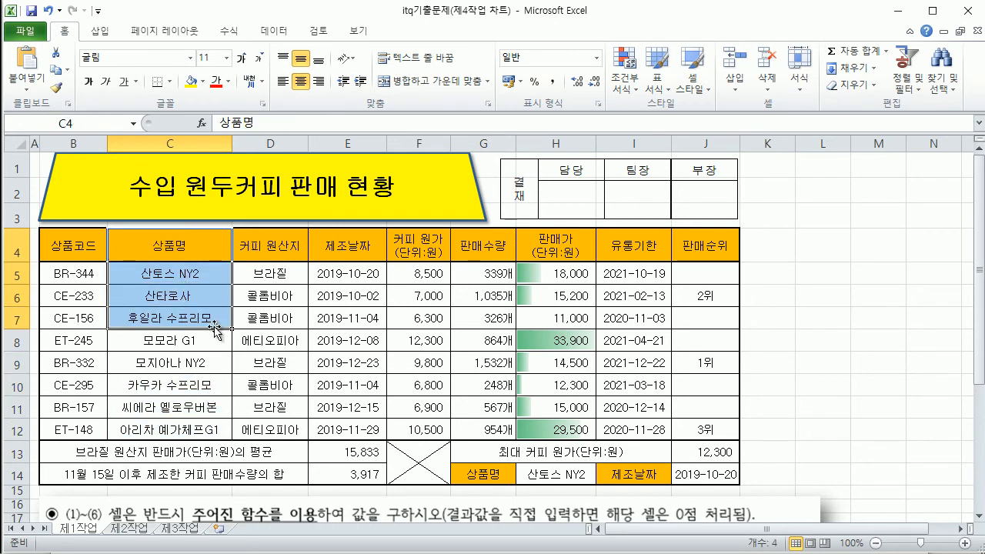
{"action": "left_click_drag", "start_coordinate": [496, 256], "coordinate": [570, 314]}
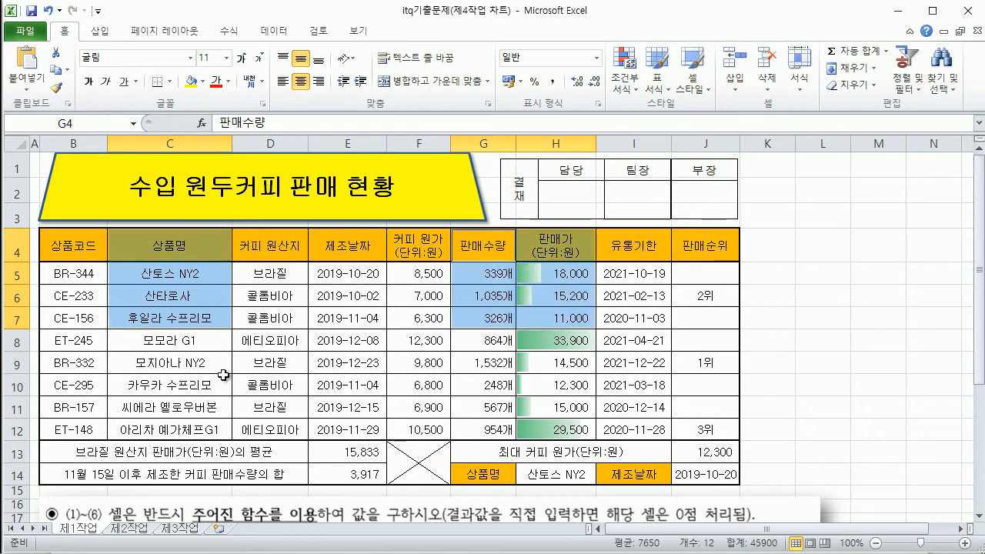
{"action": "left_click_drag", "start_coordinate": [192, 364], "coordinate": [194, 402]}
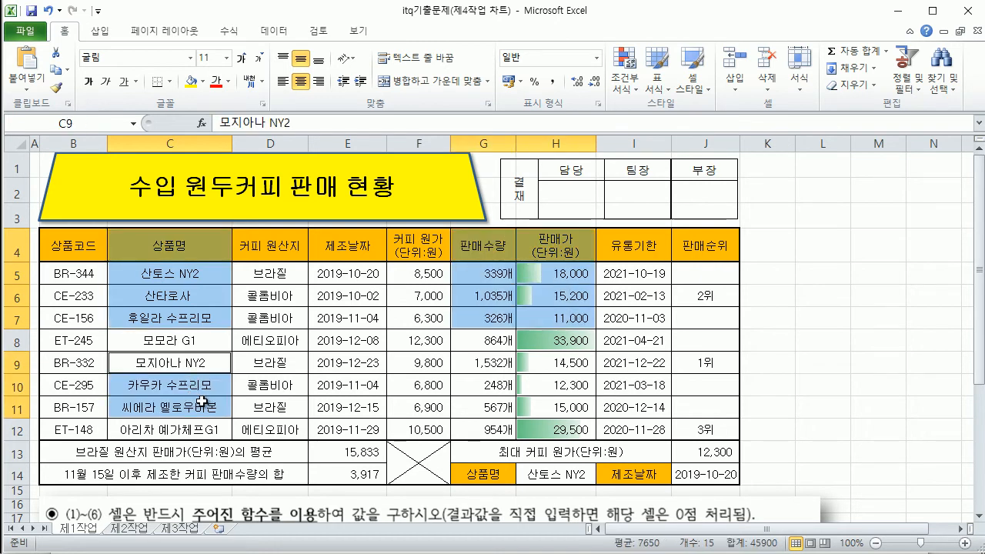
{"action": "left_click_drag", "start_coordinate": [496, 362], "coordinate": [551, 408]}
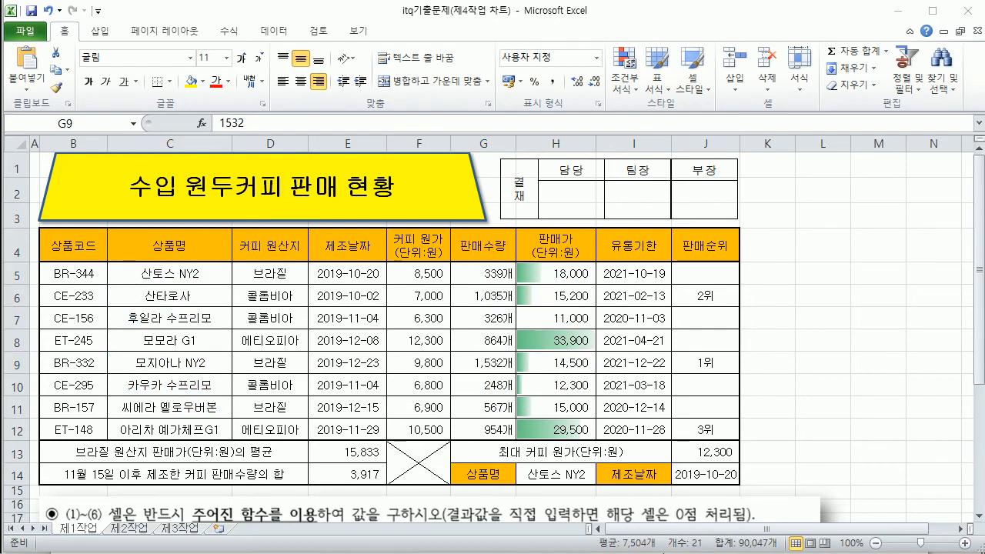
{"action": "mouse_move", "coordinate": [106, 226]}
{"action": "left_mouse_down"}
{"action": "mouse_move", "coordinate": [108, 283]}
{"action": "mouse_move", "coordinate": [204, 338]}
{"action": "mouse_move", "coordinate": [225, 333]}
{"action": "left_mouse_up"}
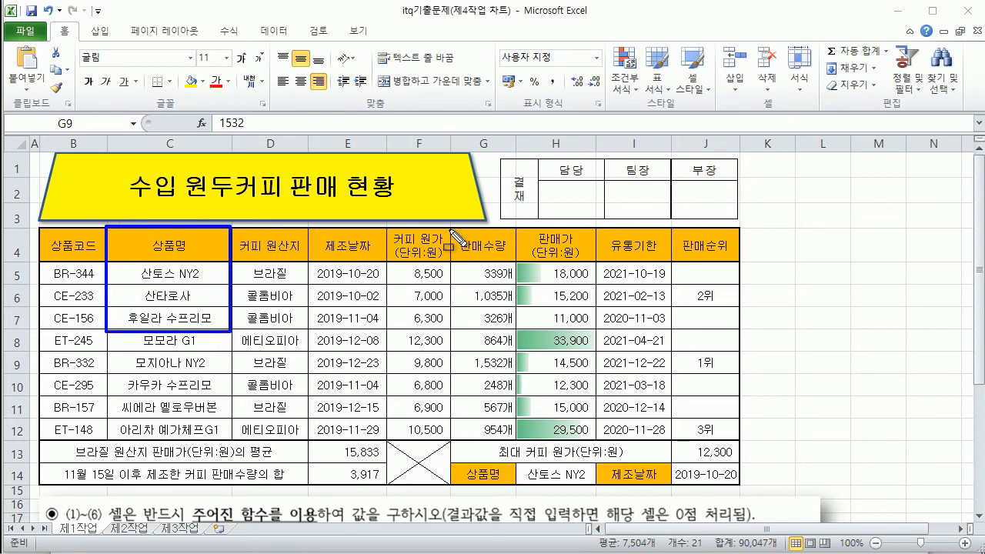
{"action": "left_click_drag", "start_coordinate": [451, 229], "coordinate": [599, 341]}
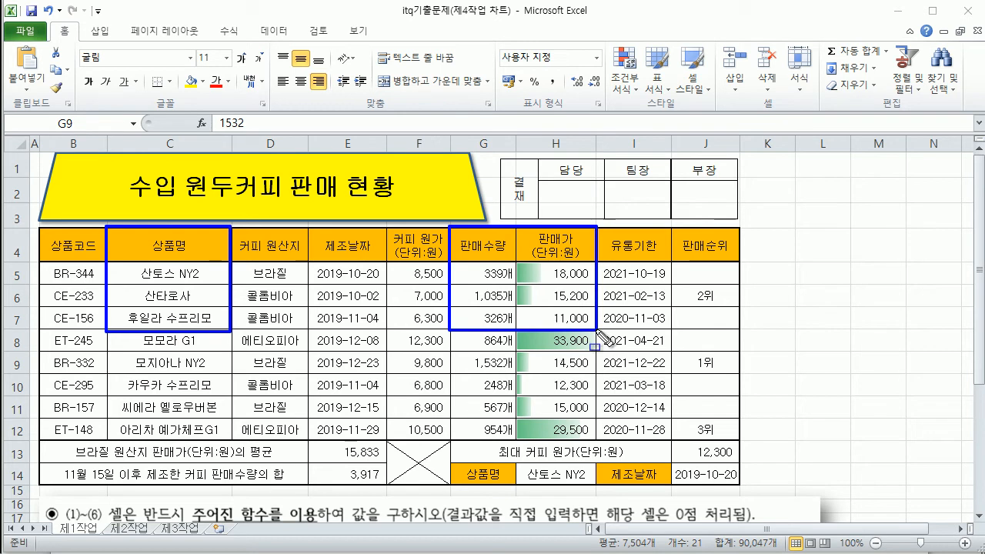
{"action": "left_click_drag", "start_coordinate": [108, 356], "coordinate": [251, 444]}
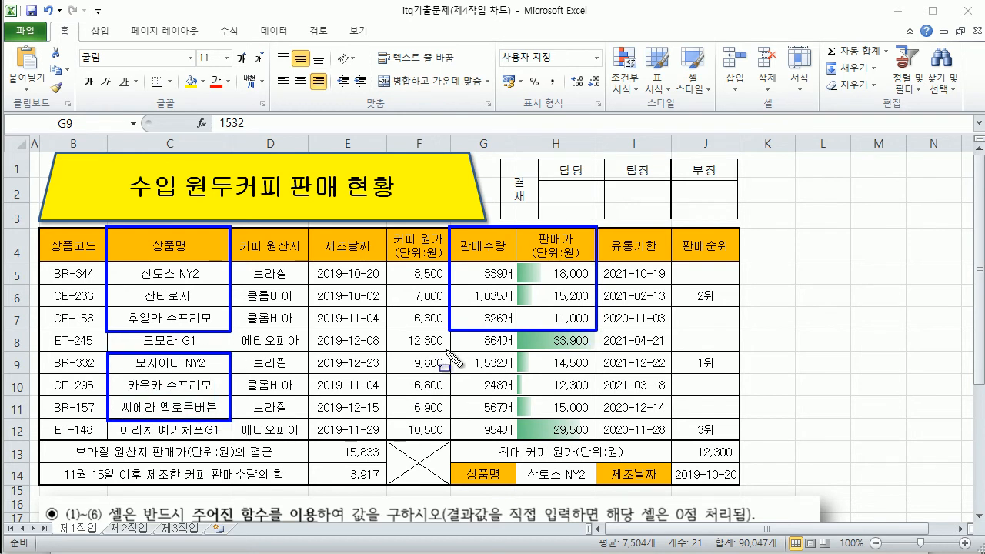
{"action": "left_click_drag", "start_coordinate": [445, 351], "coordinate": [607, 428]}
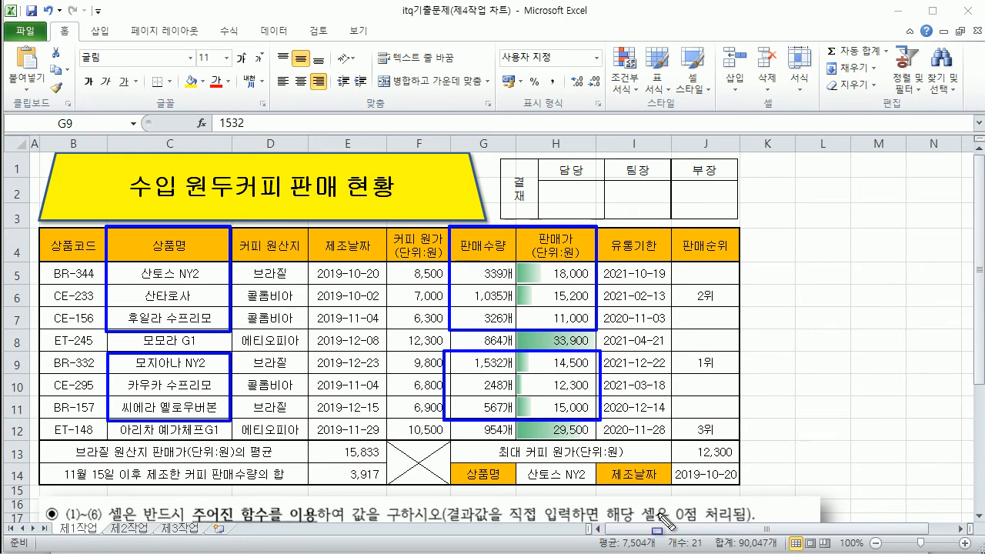
{"action": "mouse_move", "coordinate": [296, 250]}
{"action": "left_mouse_down"}
{"action": "mouse_move", "coordinate": [267, 304]}
{"action": "mouse_move", "coordinate": [295, 269]}
{"action": "left_mouse_up"}
{"action": "left_click_drag", "start_coordinate": [637, 269], "coordinate": [656, 294]}
{"action": "mouse_move", "coordinate": [288, 365]}
{"action": "left_mouse_down"}
{"action": "mouse_move", "coordinate": [317, 381]}
{"action": "mouse_move", "coordinate": [310, 402]}
{"action": "left_mouse_up"}
{"action": "mouse_move", "coordinate": [630, 373]}
{"action": "left_mouse_down"}
{"action": "mouse_move", "coordinate": [628, 393]}
{"action": "mouse_move", "coordinate": [665, 389]}
{"action": "mouse_move", "coordinate": [644, 415]}
{"action": "left_mouse_up"}
{"action": "left_click_drag", "start_coordinate": [544, 397], "coordinate": [531, 402]}
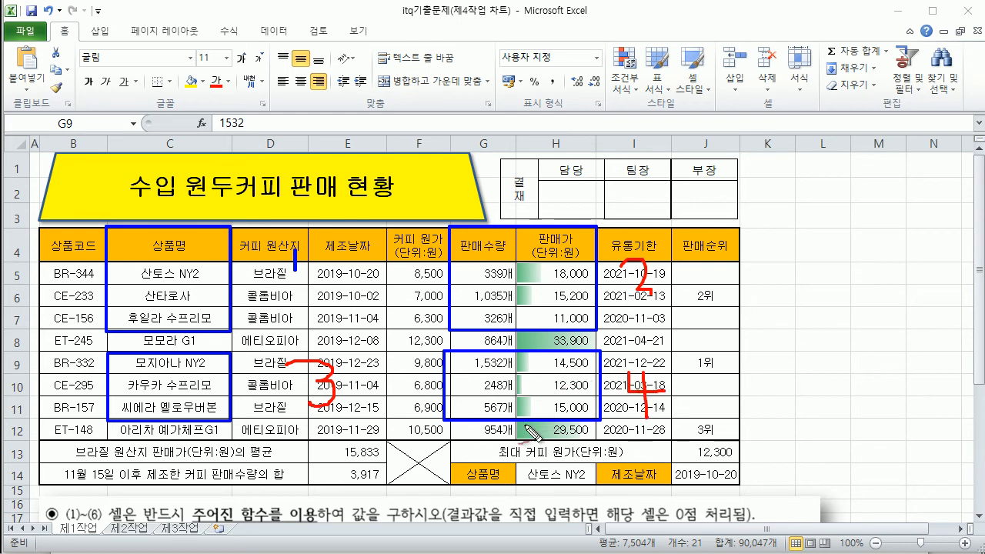
{"action": "left_click_drag", "start_coordinate": [296, 251], "coordinate": [293, 303]}
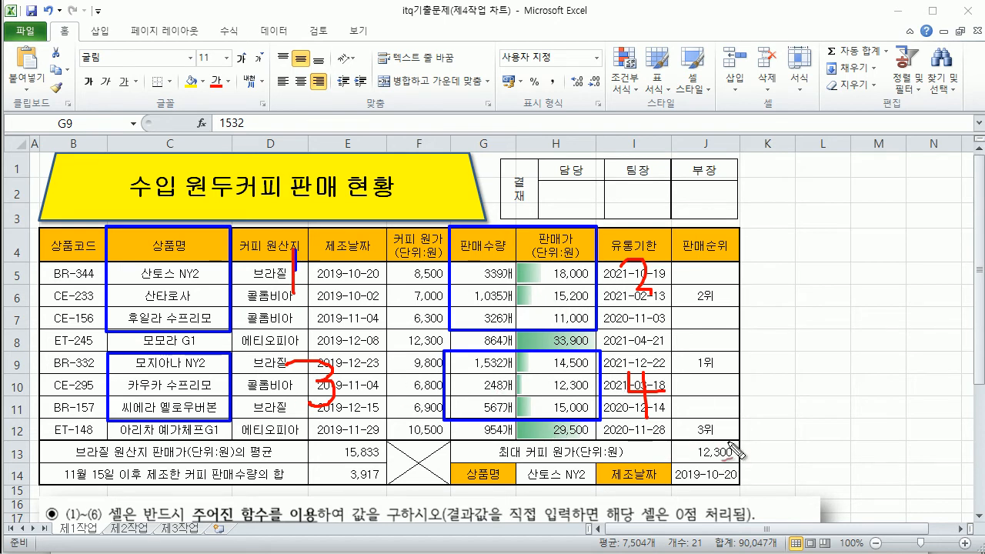
{"action": "key", "text": "Escape"}
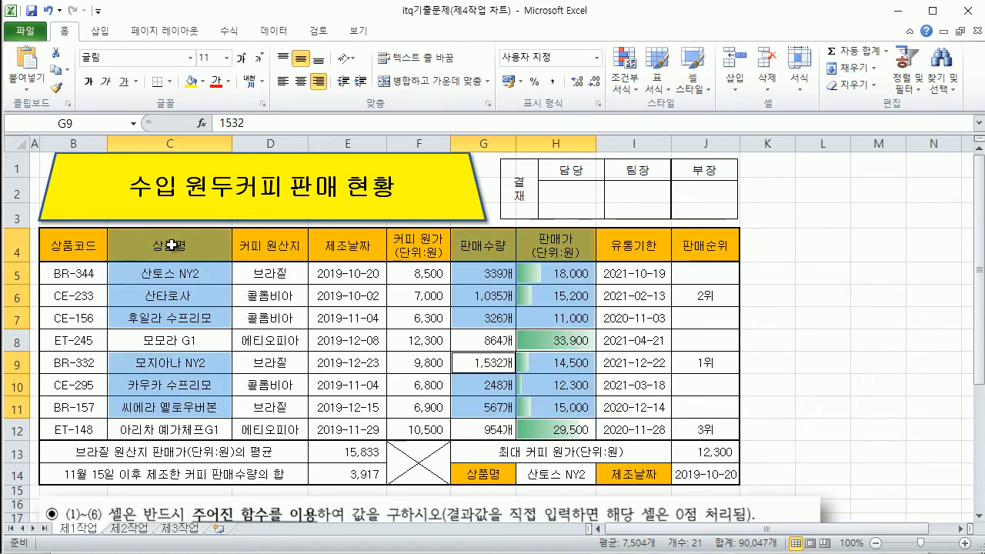
Select the 상품명, 판매수량 and 판매가 headers with the row 5, 7, 9 and 11 products, pairing column C with G:H row by row.
{"action": "left_click_drag", "start_coordinate": [168, 240], "coordinate": [172, 275]}
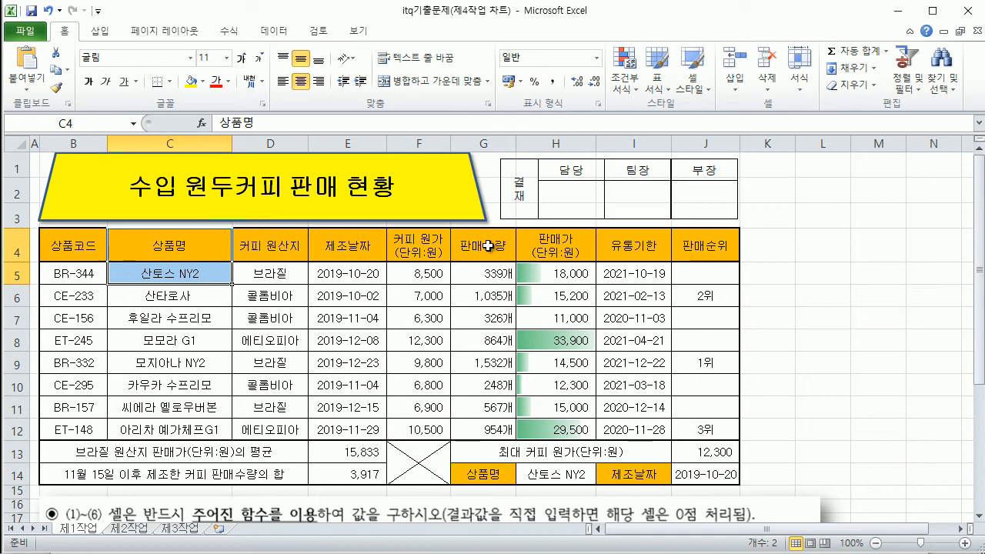
{"action": "left_click_drag", "start_coordinate": [479, 241], "coordinate": [543, 264]}
{"action": "left_click", "coordinate": [196, 317], "text": "ctrl"}
{"action": "left_click_drag", "start_coordinate": [485, 319], "coordinate": [555, 321]}
{"action": "left_click", "coordinate": [201, 365], "text": "ctrl"}
{"action": "left_click_drag", "start_coordinate": [493, 368], "coordinate": [550, 365]}
{"action": "left_click", "coordinate": [219, 408], "text": "ctrl"}
{"action": "left_click_drag", "start_coordinate": [478, 408], "coordinate": [533, 408]}
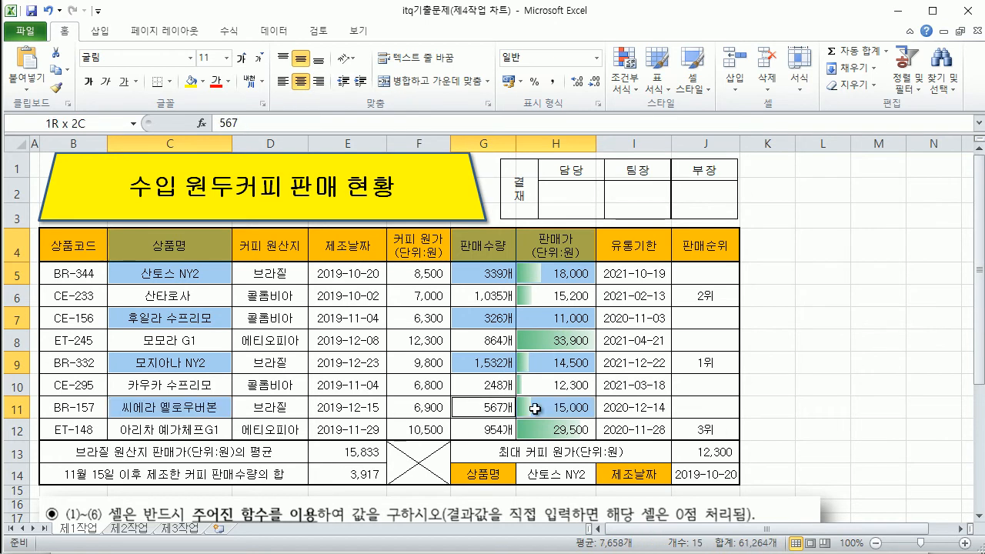
{"action": "key", "text": "F11"}
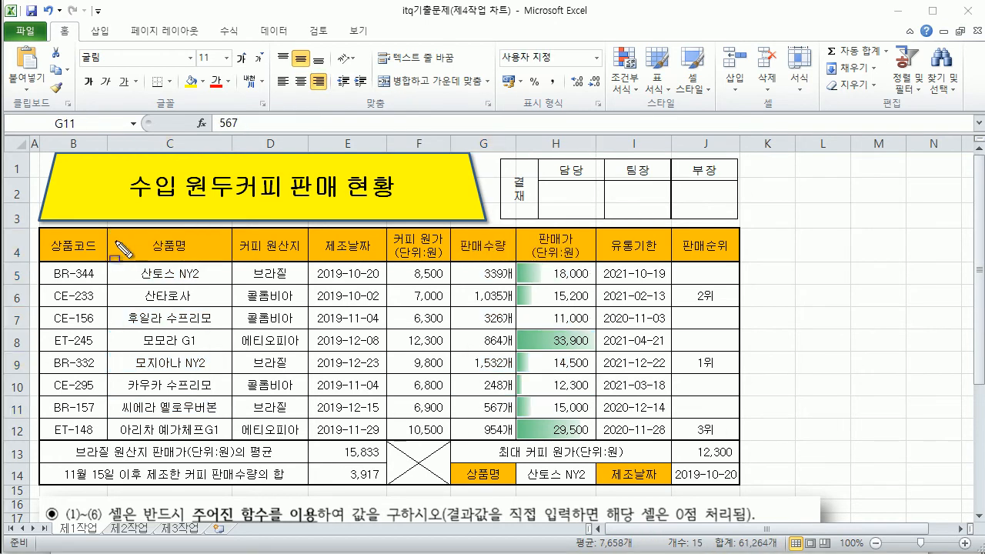
{"action": "left_click_drag", "start_coordinate": [102, 228], "coordinate": [226, 287]}
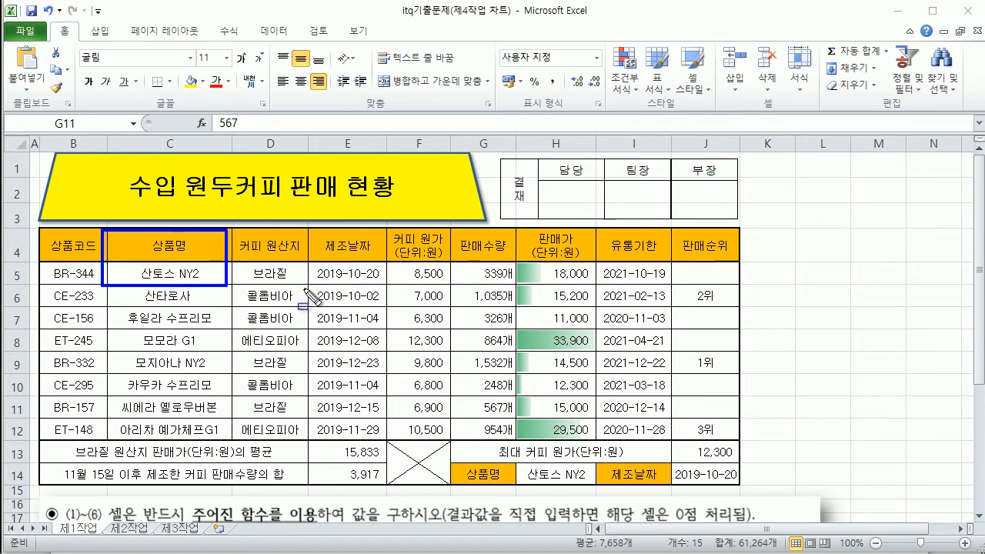
{"action": "left_click_drag", "start_coordinate": [448, 228], "coordinate": [601, 288]}
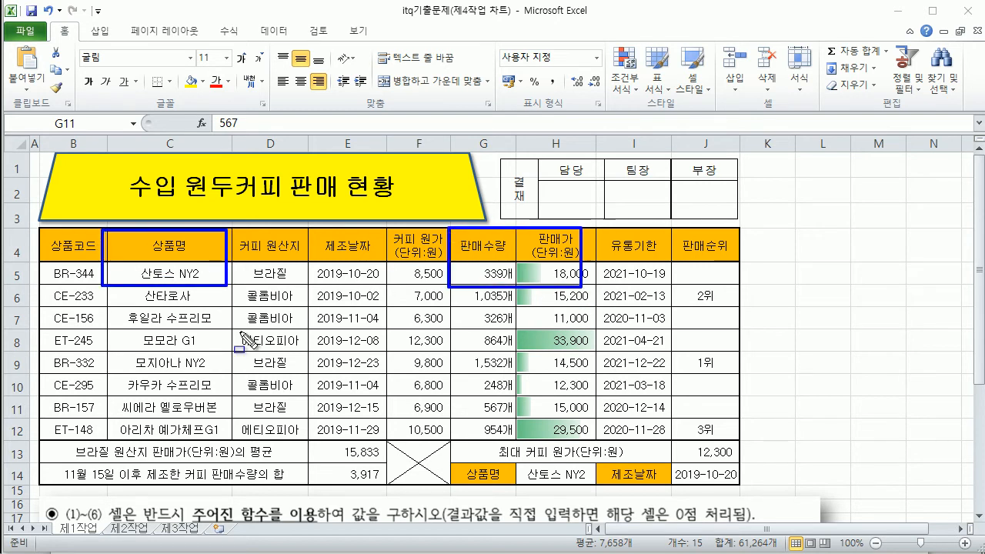
{"action": "mouse_move", "coordinate": [102, 306]}
{"action": "left_mouse_down"}
{"action": "mouse_move", "coordinate": [135, 332]}
{"action": "mouse_move", "coordinate": [228, 333]}
{"action": "left_mouse_up"}
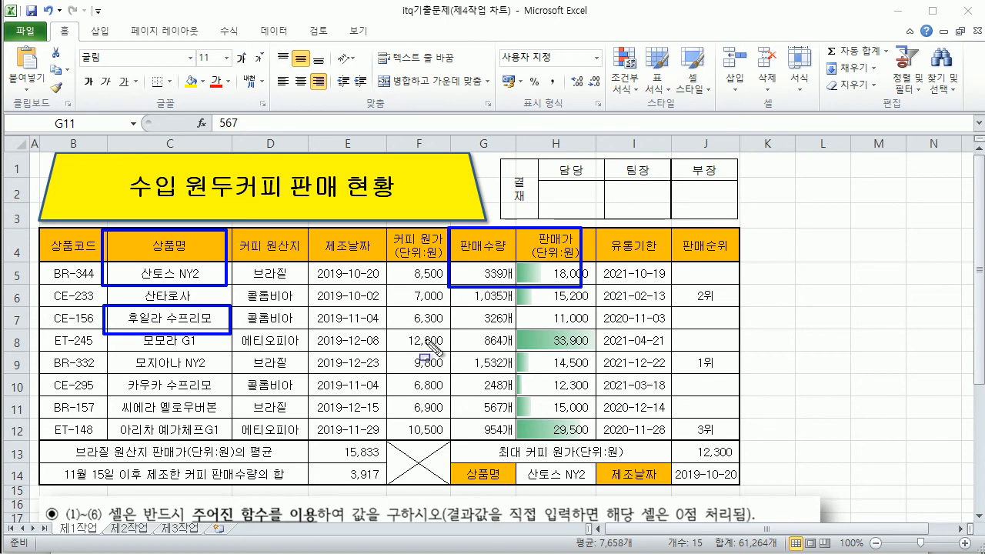
{"action": "mouse_move", "coordinate": [442, 306]}
{"action": "left_mouse_down"}
{"action": "mouse_move", "coordinate": [567, 343]}
{"action": "mouse_move", "coordinate": [608, 335]}
{"action": "mouse_move", "coordinate": [595, 334]}
{"action": "left_mouse_up"}
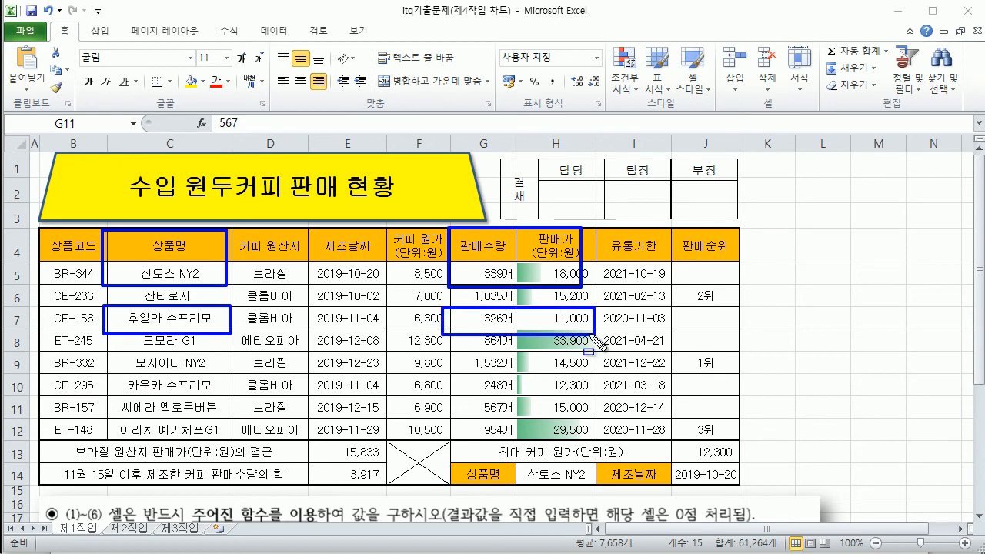
{"action": "left_click_drag", "start_coordinate": [104, 353], "coordinate": [229, 382]}
{"action": "left_click_drag", "start_coordinate": [453, 352], "coordinate": [601, 380]}
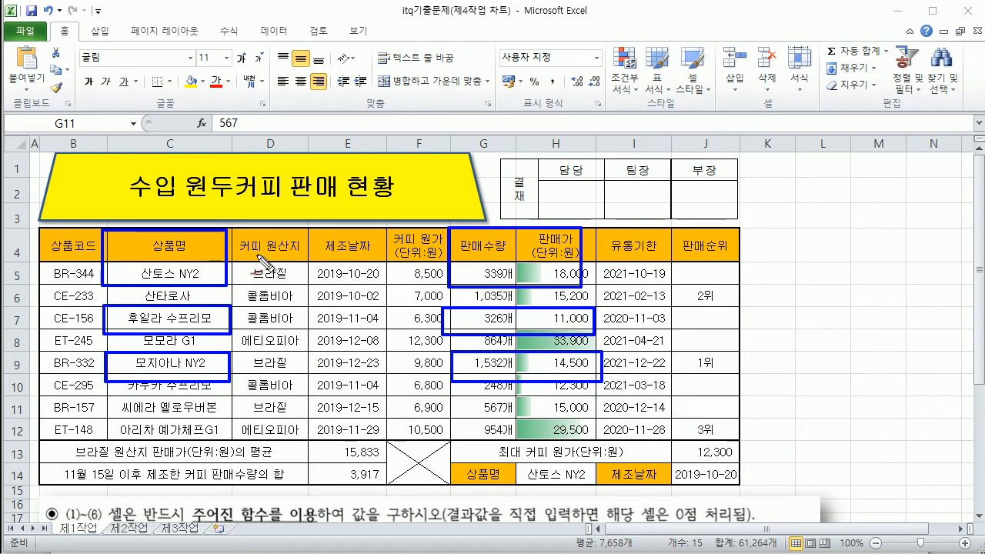
{"action": "left_click_drag", "start_coordinate": [258, 231], "coordinate": [237, 275]}
{"action": "mouse_move", "coordinate": [601, 252]}
{"action": "left_mouse_down"}
{"action": "mouse_move", "coordinate": [612, 245]}
{"action": "mouse_move", "coordinate": [675, 271]}
{"action": "left_mouse_up"}
{"action": "mouse_move", "coordinate": [263, 306]}
{"action": "left_mouse_down"}
{"action": "mouse_move", "coordinate": [286, 307]}
{"action": "mouse_move", "coordinate": [288, 334]}
{"action": "left_mouse_up"}
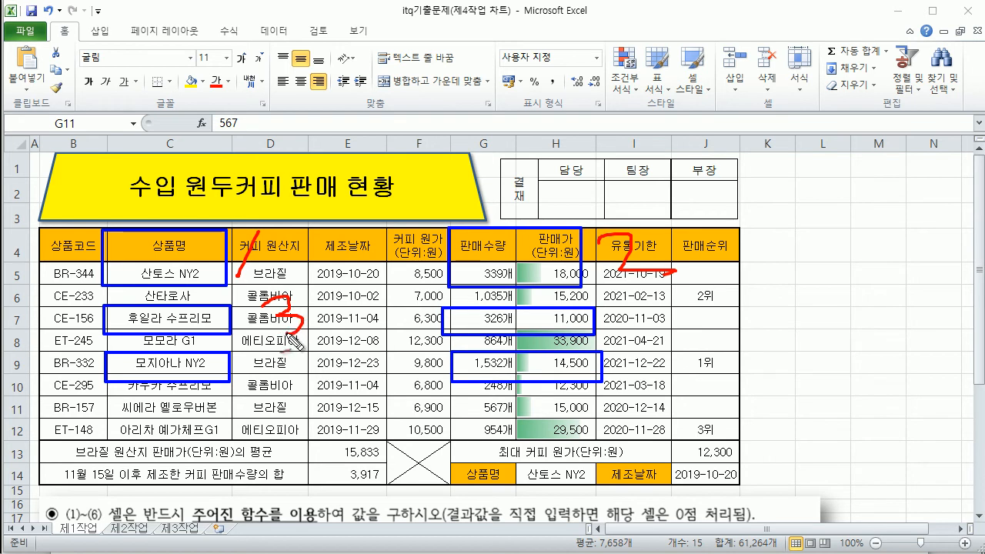
{"action": "mouse_move", "coordinate": [630, 312]}
{"action": "left_mouse_down"}
{"action": "mouse_move", "coordinate": [620, 332]}
{"action": "mouse_move", "coordinate": [665, 330]}
{"action": "mouse_move", "coordinate": [639, 348]}
{"action": "left_mouse_up"}
{"action": "mouse_move", "coordinate": [287, 355]}
{"action": "left_mouse_down"}
{"action": "mouse_move", "coordinate": [296, 379]}
{"action": "mouse_move", "coordinate": [286, 396]}
{"action": "mouse_move", "coordinate": [307, 354]}
{"action": "left_mouse_up"}
{"action": "mouse_move", "coordinate": [594, 391]}
{"action": "left_mouse_down"}
{"action": "mouse_move", "coordinate": [606, 379]}
{"action": "mouse_move", "coordinate": [625, 406]}
{"action": "mouse_move", "coordinate": [611, 384]}
{"action": "left_mouse_up"}
{"action": "left_click_drag", "start_coordinate": [529, 424], "coordinate": [542, 419]}
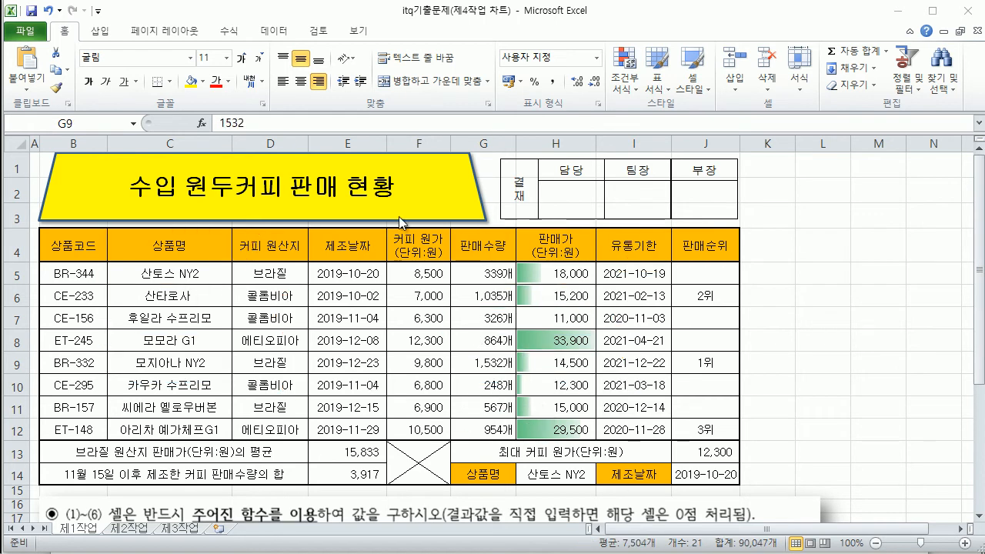
Insert a 2-D clustered column chart from the selected 상품명, 판매수량 and 판매가 data.
{"action": "left_click", "coordinate": [318, 7]}
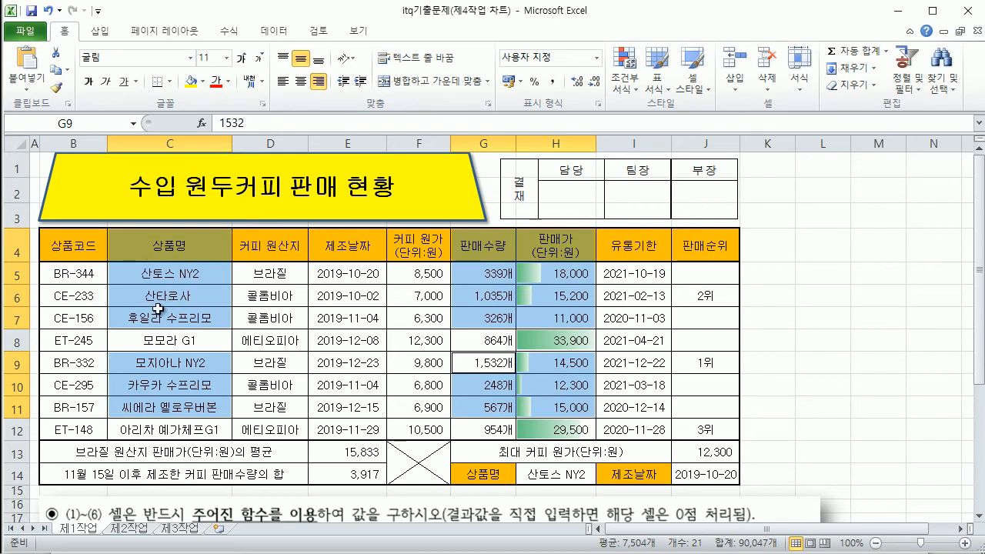
{"action": "left_click", "coordinate": [108, 36]}
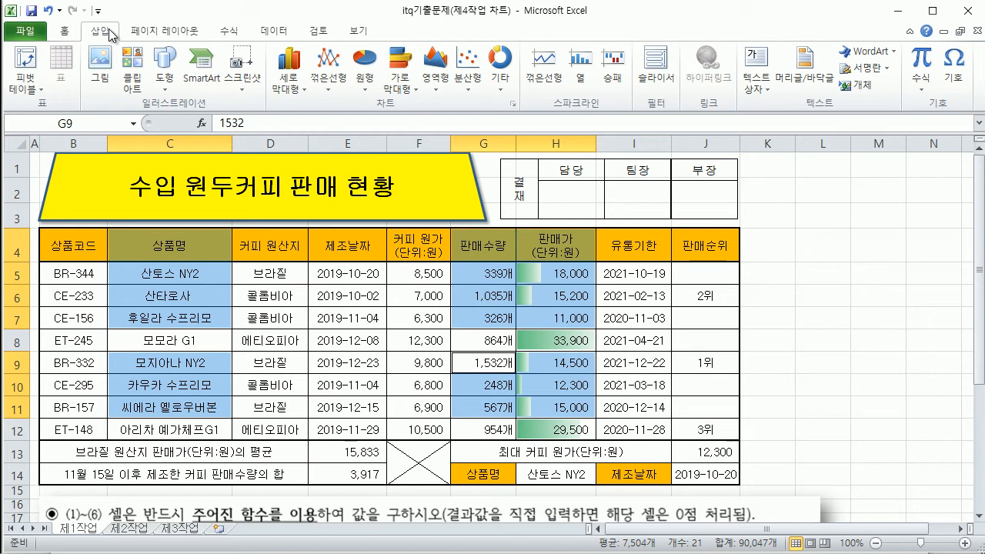
{"action": "left_click", "coordinate": [304, 91]}
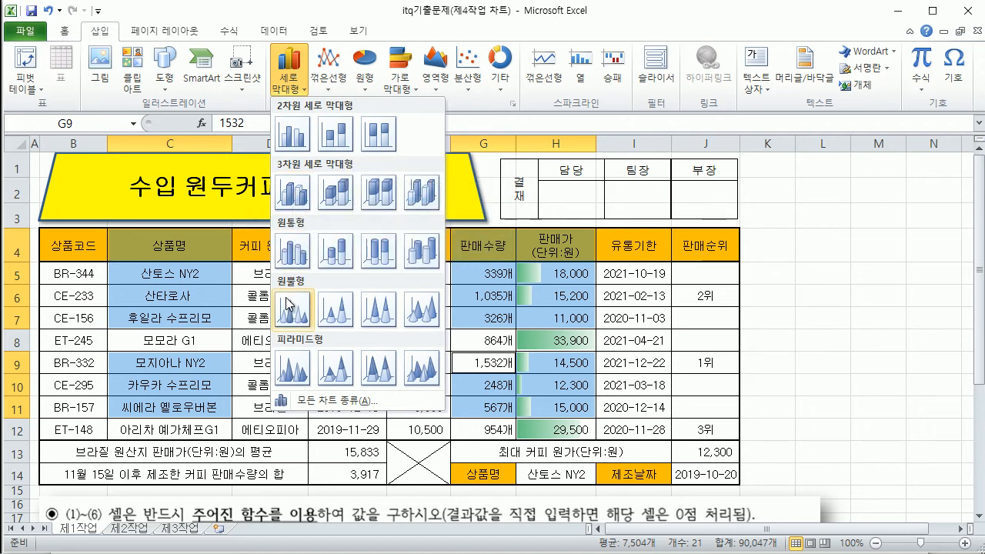
{"action": "left_click", "coordinate": [290, 136]}
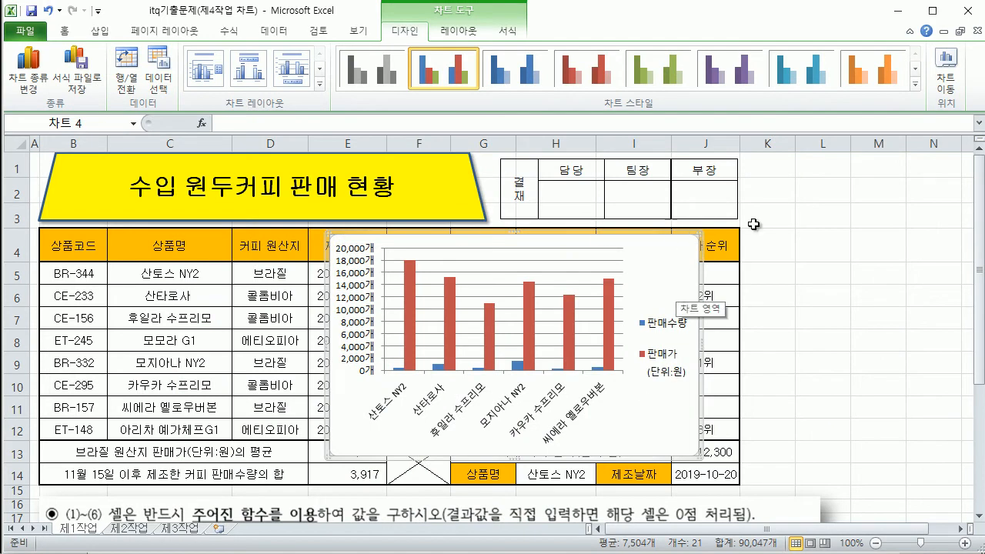
Move the chart to a new sheet named 제4작업 and place that sheet after 제3작업.
{"action": "left_click", "coordinate": [949, 73]}
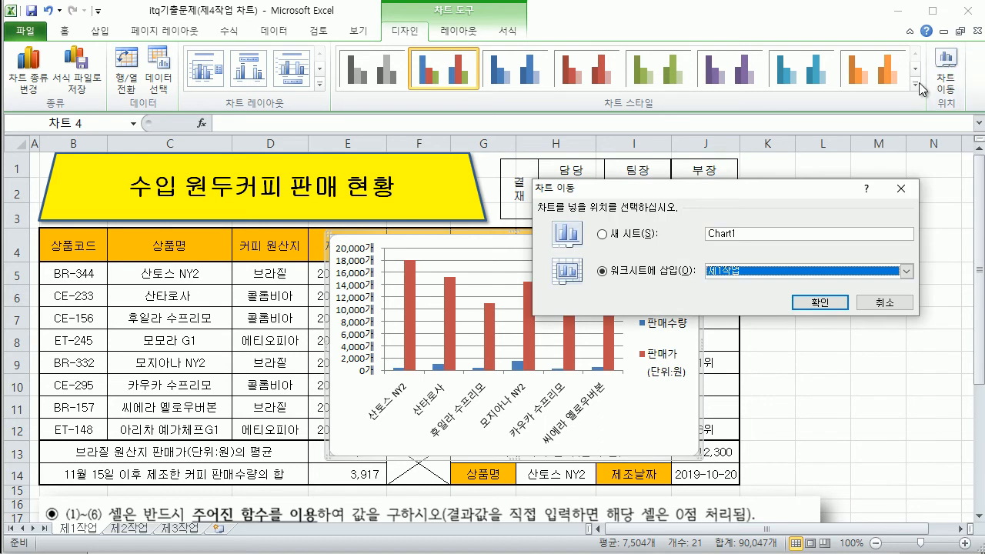
{"action": "left_click", "coordinate": [605, 239]}
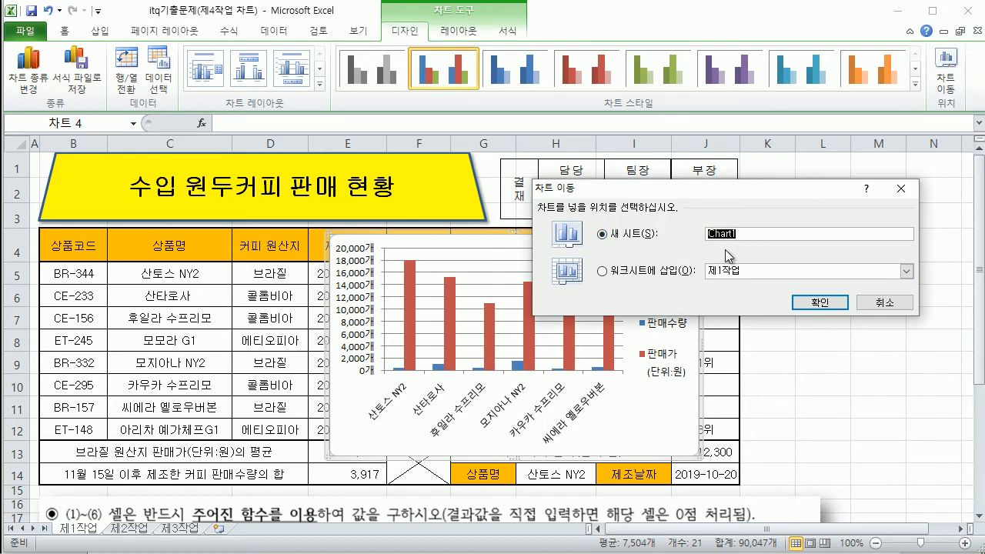
{"action": "key", "text": "BackSpace"}
{"action": "type", "text": "제4작업"}
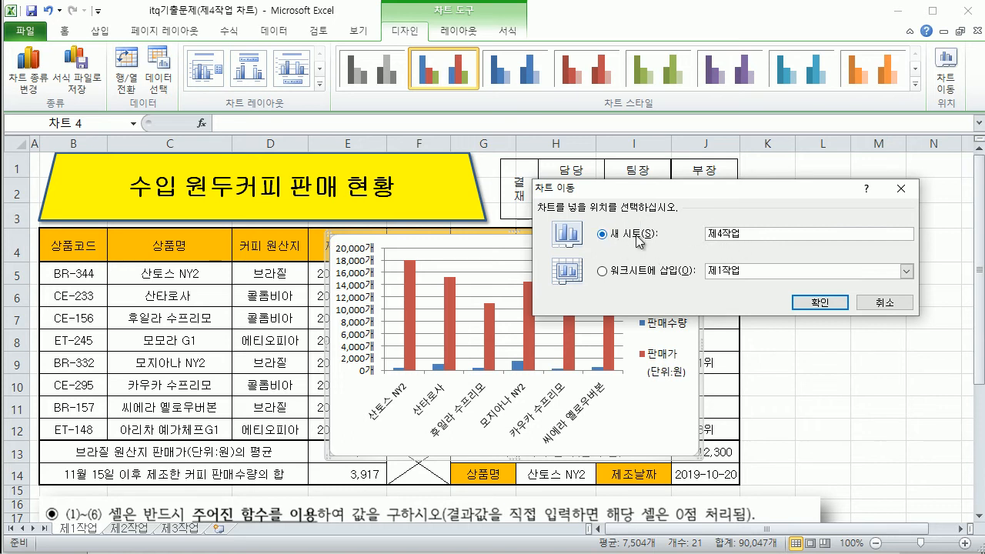
{"action": "left_click", "coordinate": [816, 303]}
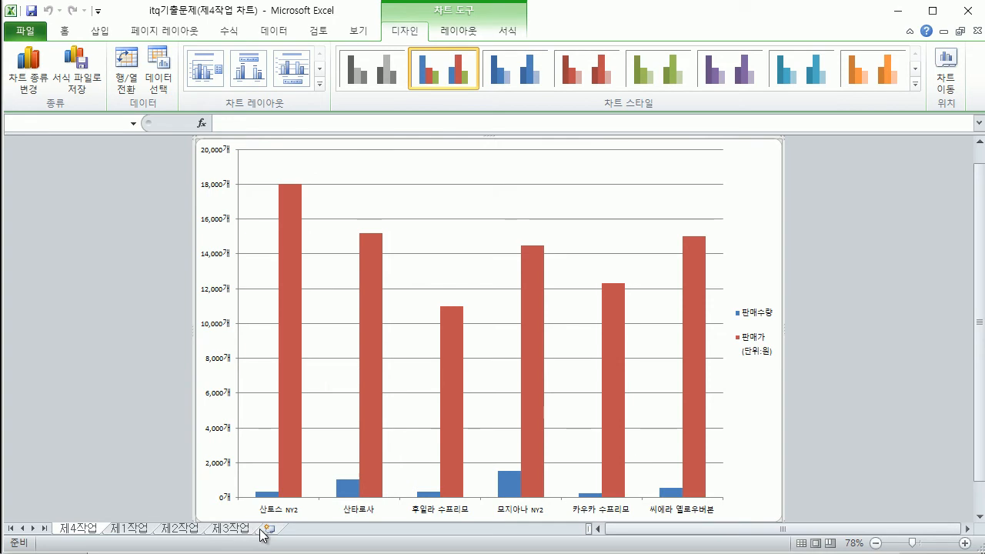
{"action": "left_click_drag", "start_coordinate": [90, 533], "coordinate": [275, 529]}
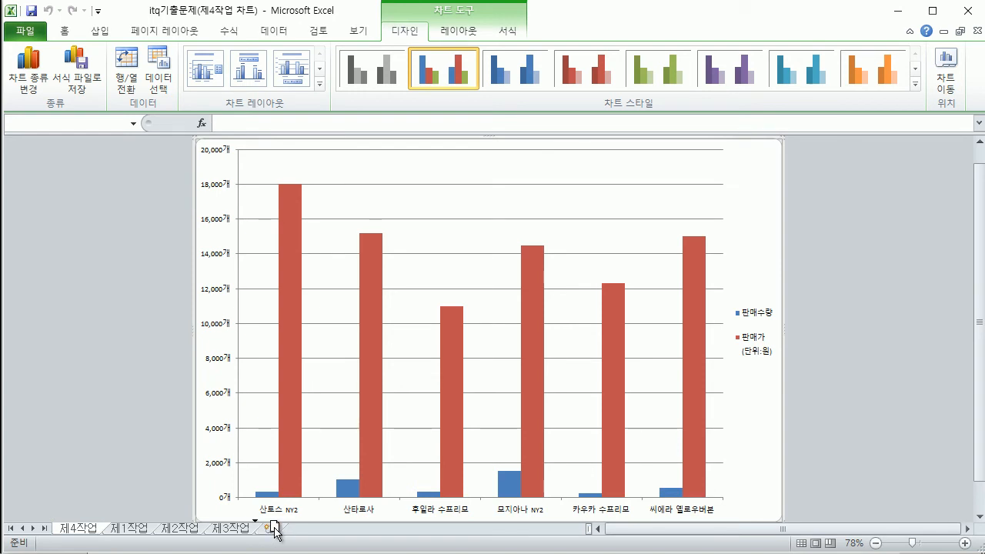
{"action": "left_click_drag", "start_coordinate": [276, 529], "coordinate": [269, 529]}
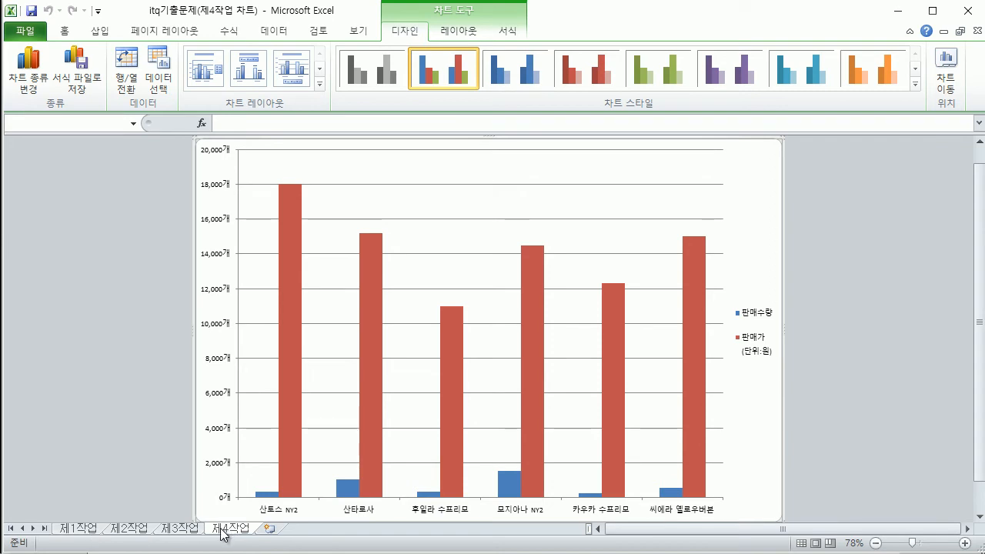
Move the 제4작업 sheet to the front, before 제1작업, and return it to the end of the workbook.
{"action": "left_click_drag", "start_coordinate": [222, 533], "coordinate": [83, 533]}
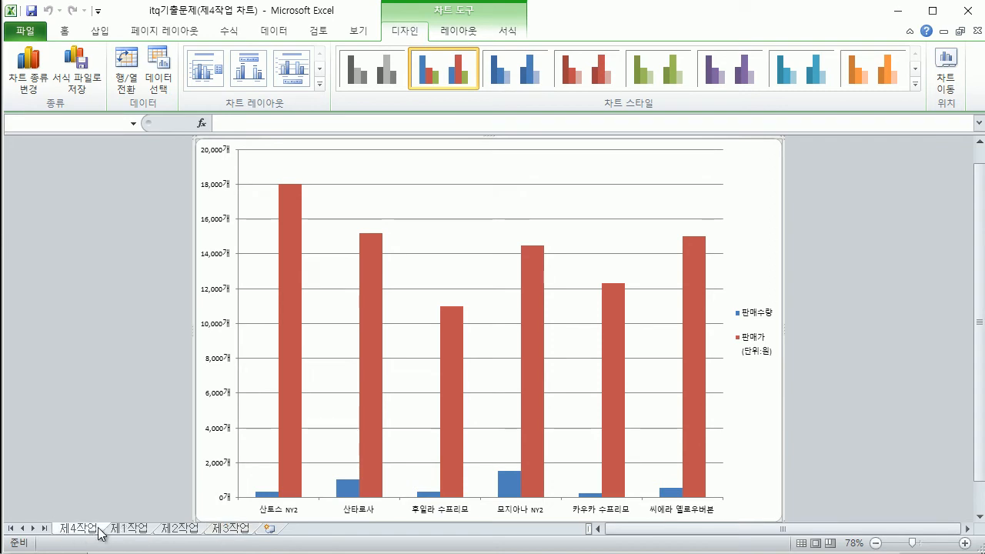
{"action": "right_click", "coordinate": [95, 534]}
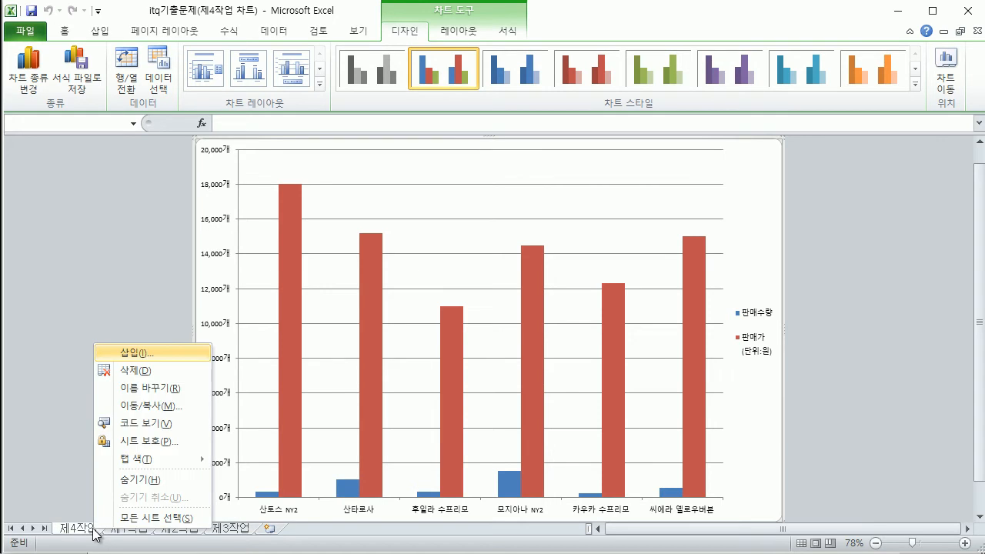
{"action": "left_click", "coordinate": [157, 405]}
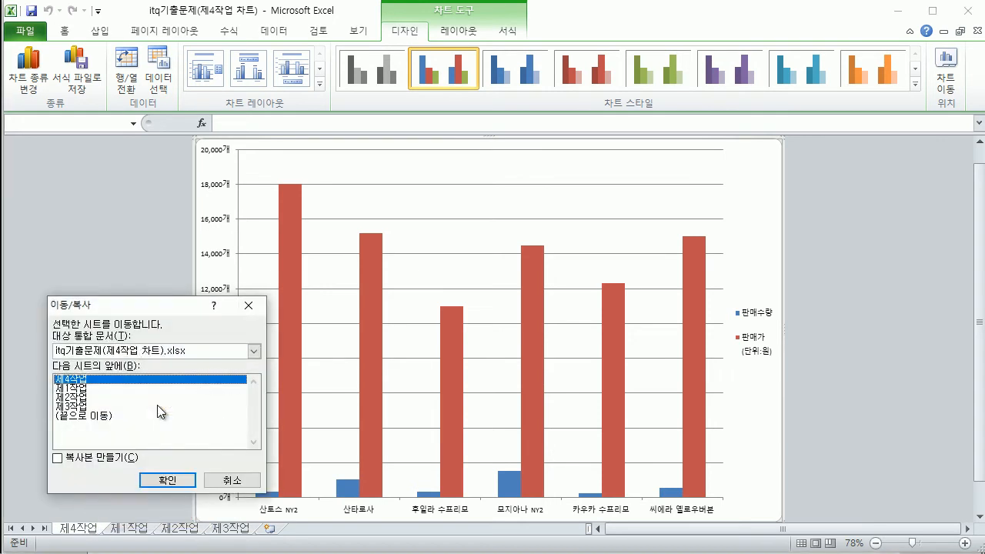
{"action": "left_click", "coordinate": [100, 415]}
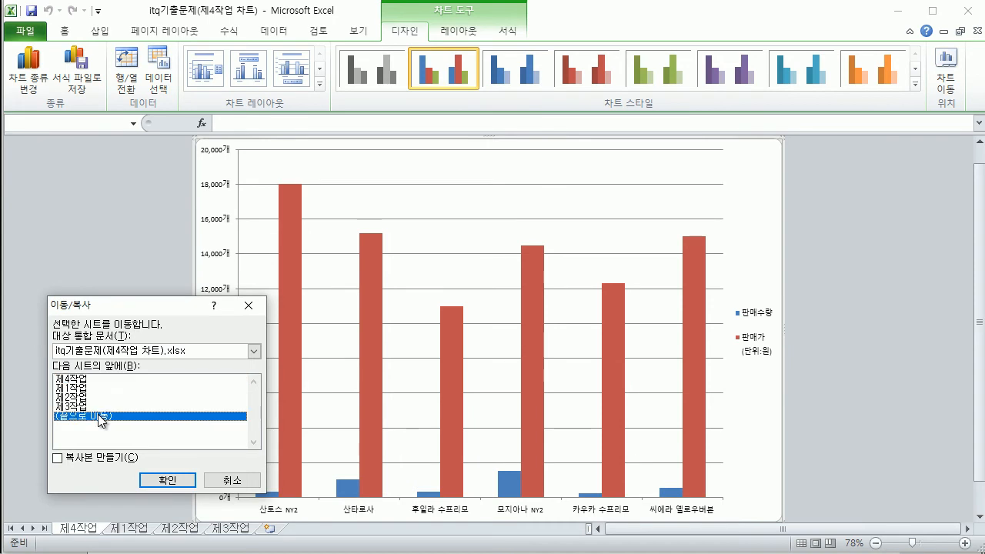
{"action": "left_click", "coordinate": [185, 483]}
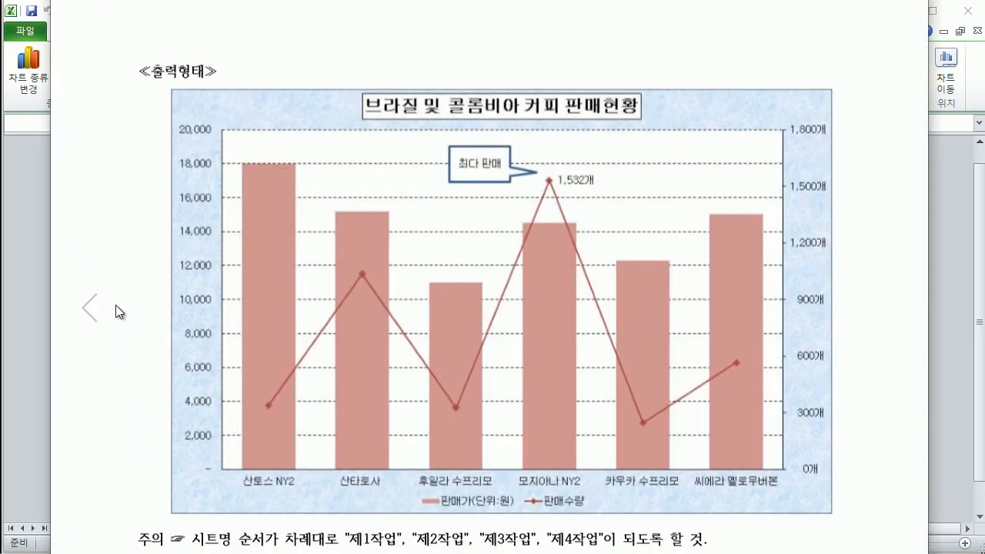
Apply the chart layout with a title above and the legend below, plus the flat red single-colour chart style.
{"action": "left_click", "coordinate": [90, 314]}
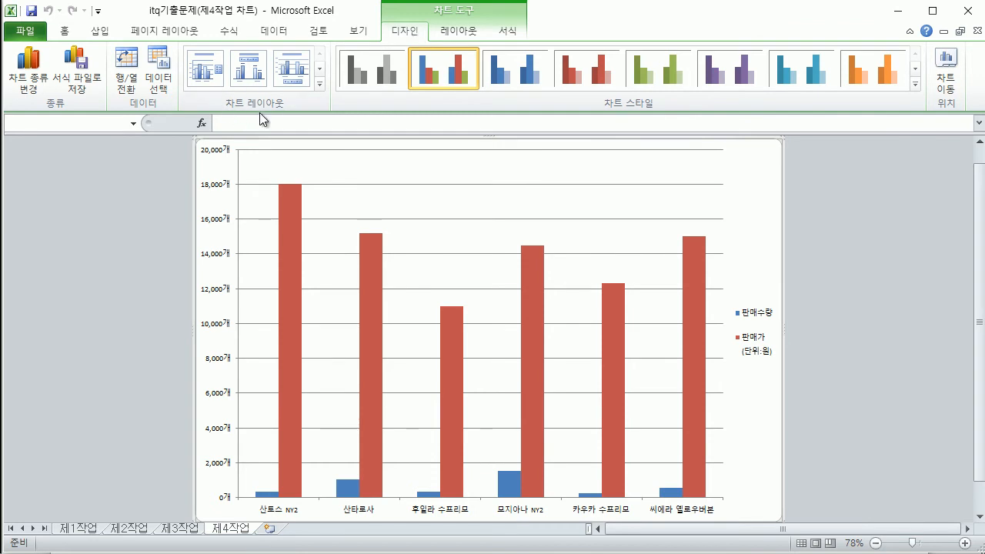
{"action": "left_click", "coordinate": [320, 84]}
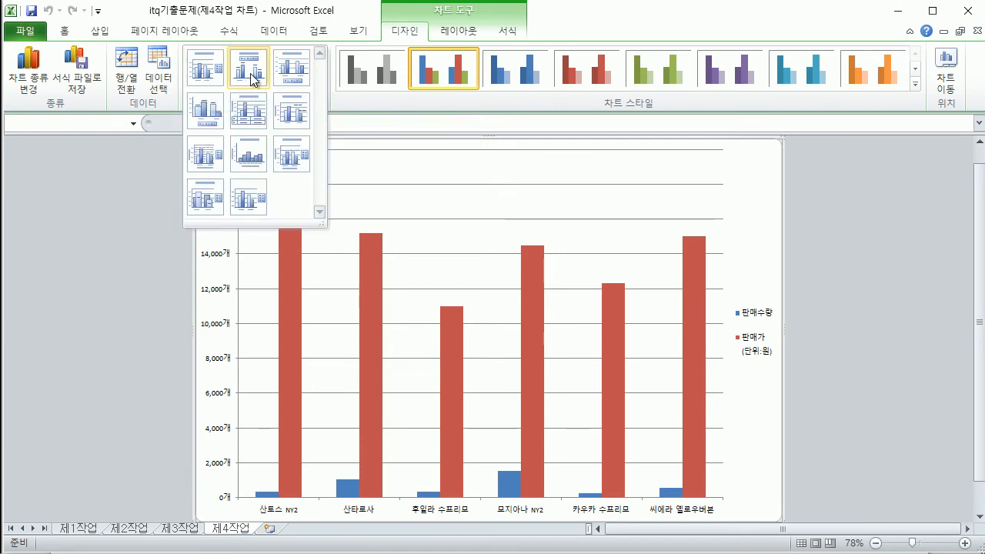
{"action": "left_click", "coordinate": [291, 74]}
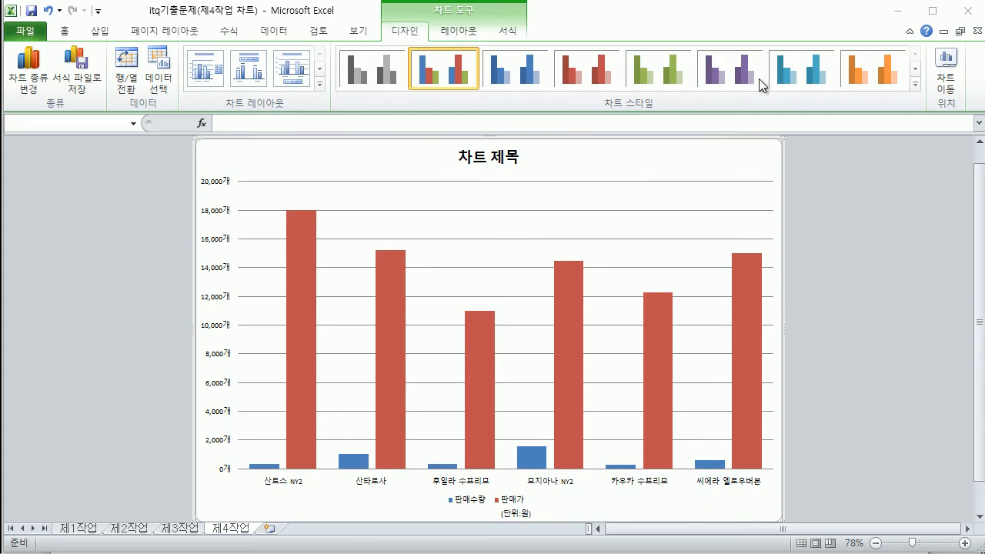
{"action": "left_click", "coordinate": [915, 85]}
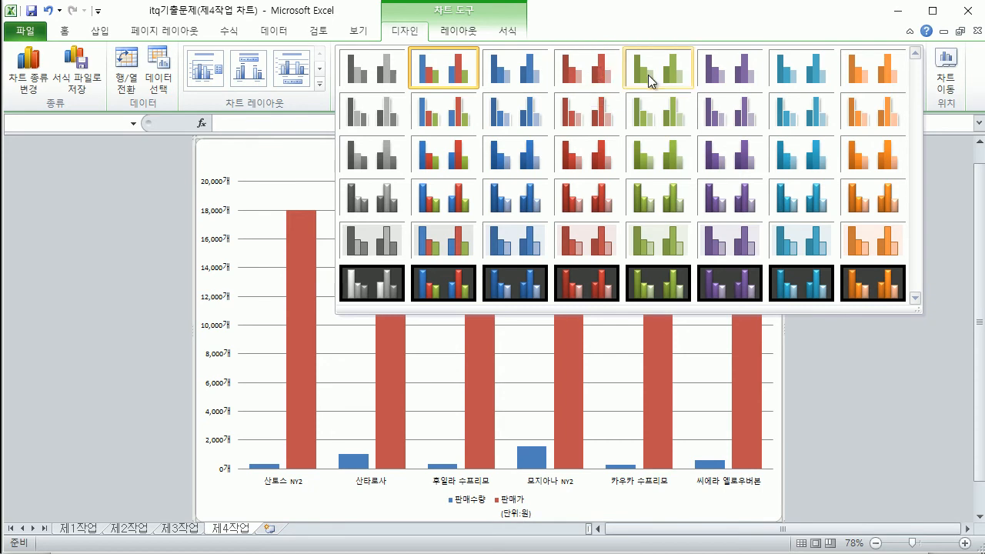
{"action": "left_click", "coordinate": [602, 71]}
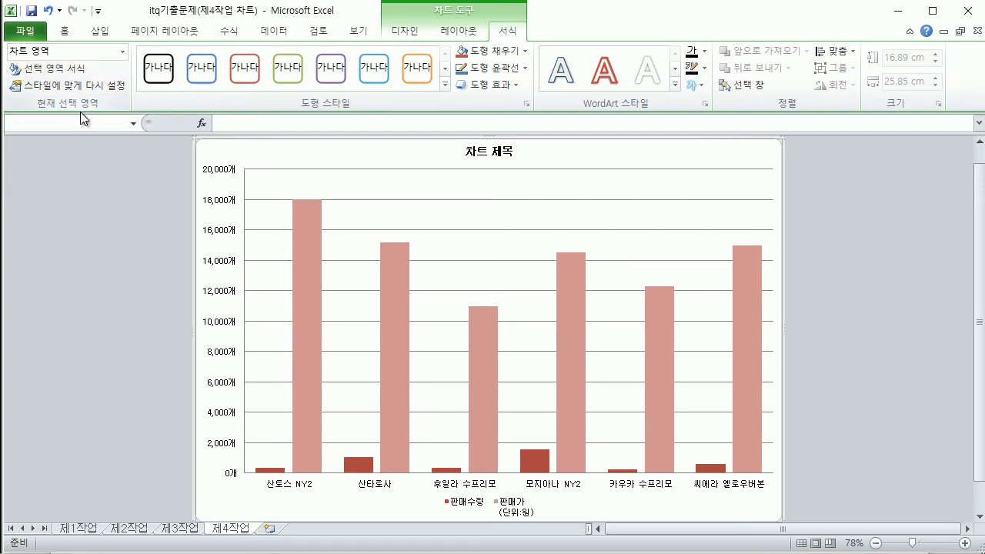
Examine the format options of the chart area and of the 판매가 series.
{"action": "left_click", "coordinate": [44, 72]}
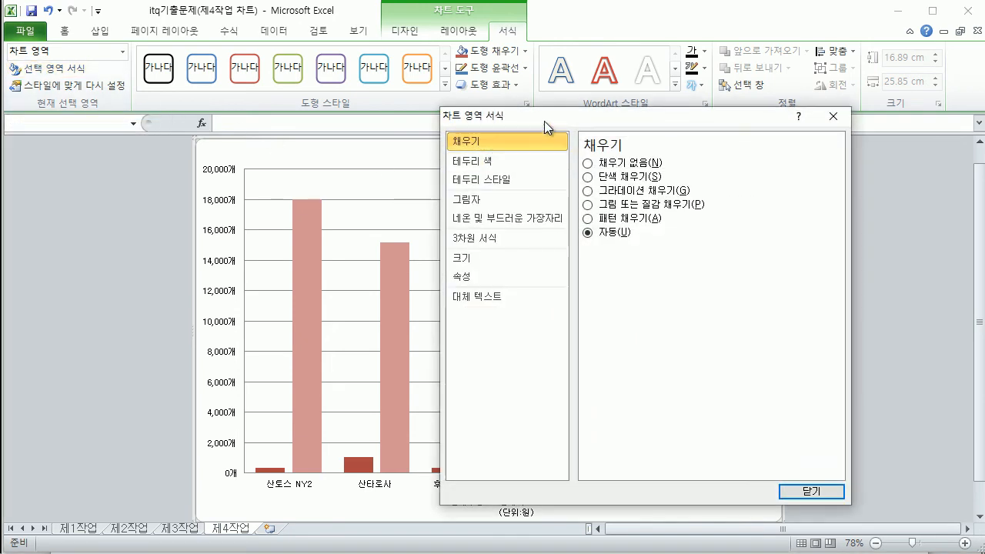
{"action": "left_click_drag", "start_coordinate": [544, 121], "coordinate": [588, 70]}
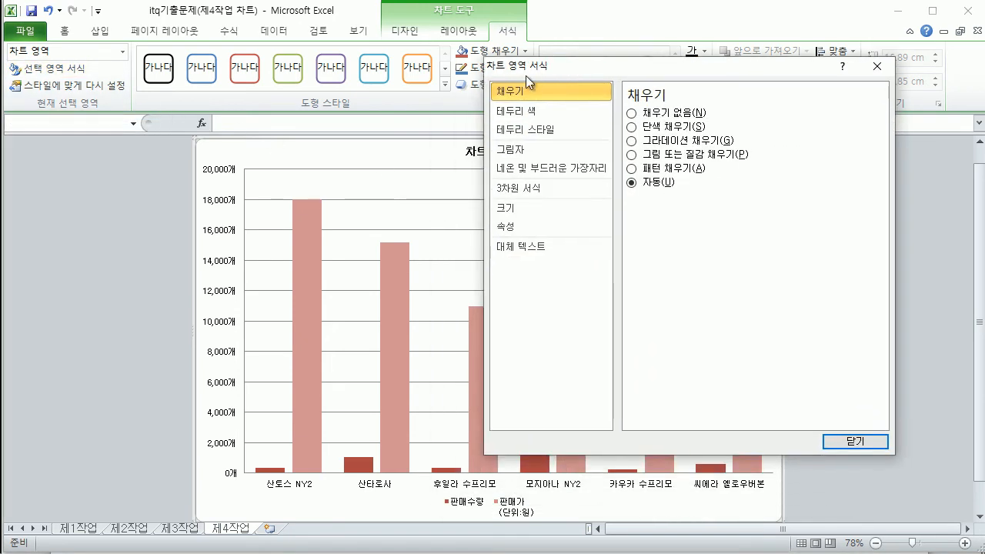
{"action": "left_click", "coordinate": [874, 440]}
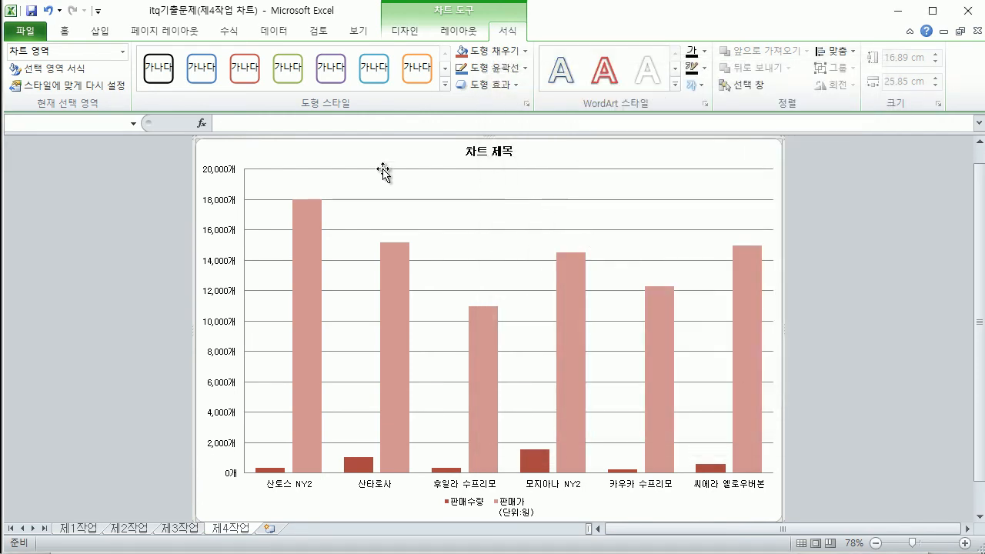
{"action": "right_click", "coordinate": [246, 151]}
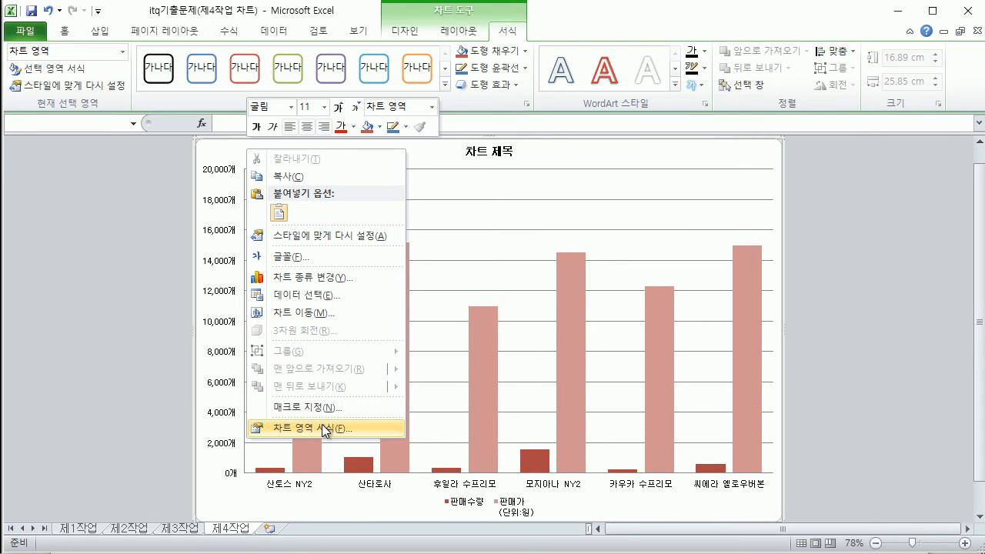
{"action": "left_click", "coordinate": [322, 427]}
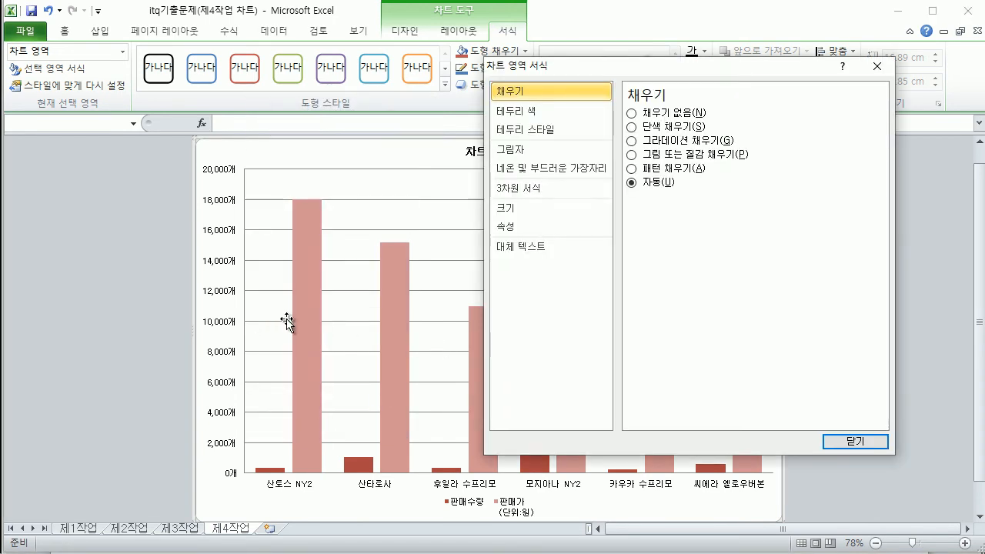
{"action": "right_click", "coordinate": [314, 320]}
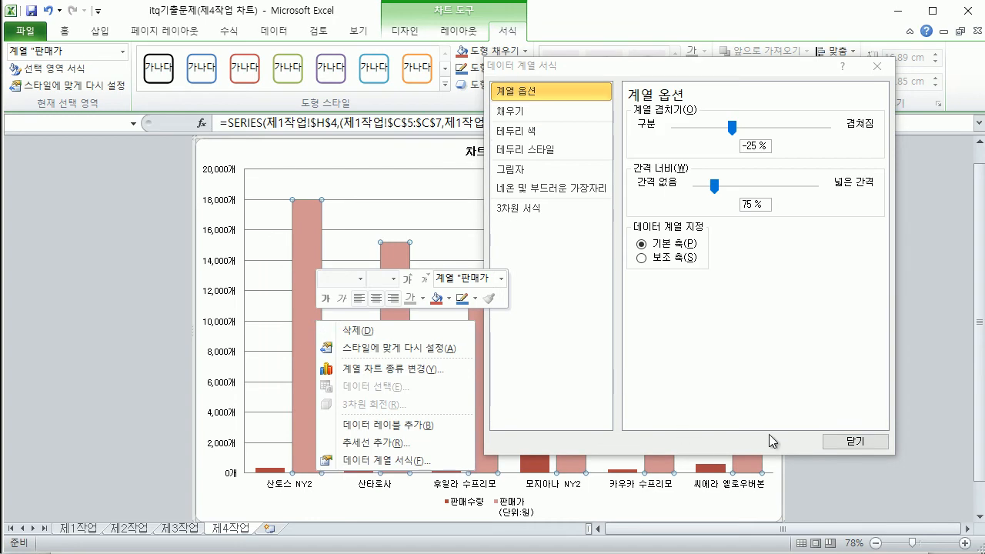
{"action": "left_click", "coordinate": [853, 444]}
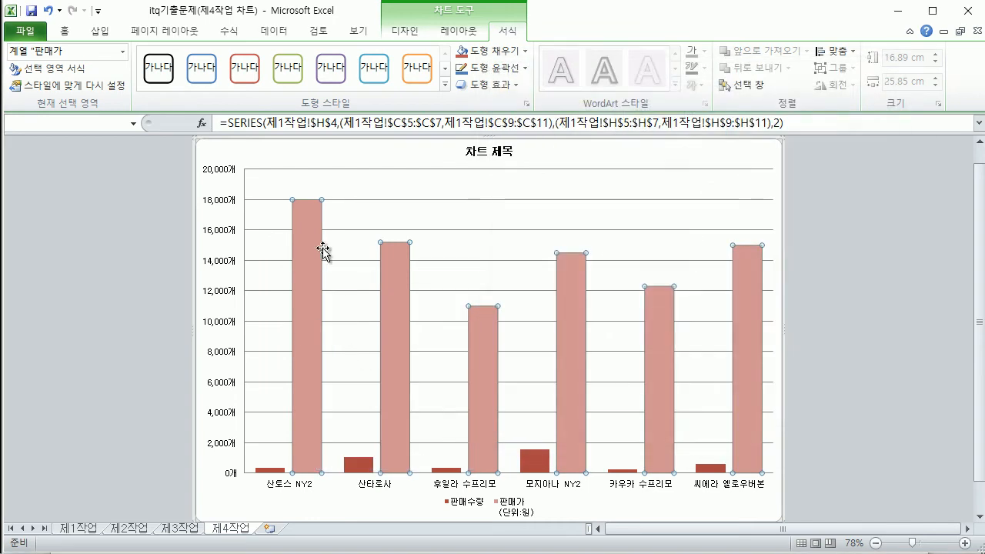
{"action": "left_click", "coordinate": [295, 491]}
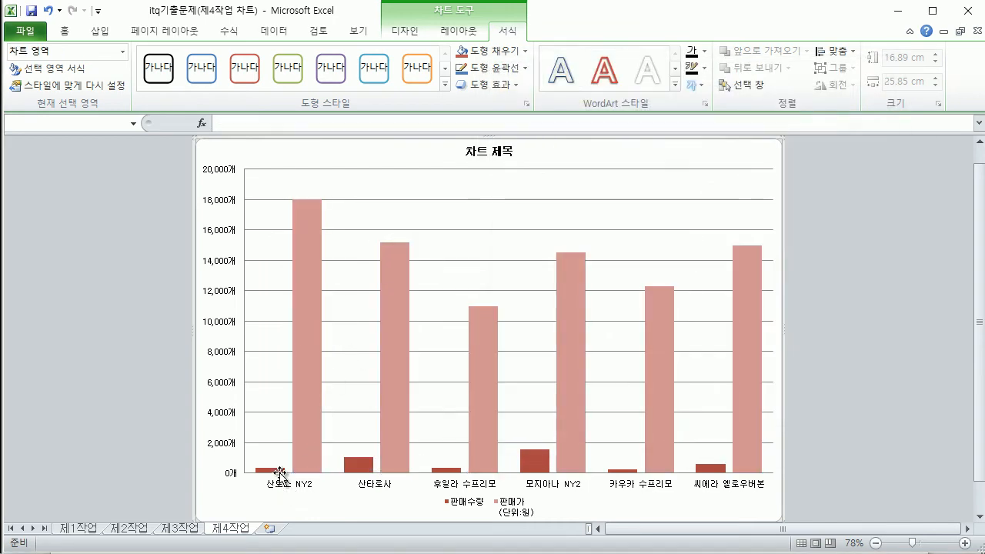
Select the small-valued 판매수량 series by its element name and examine its series format options.
{"action": "mouse_move", "coordinate": [275, 474]}
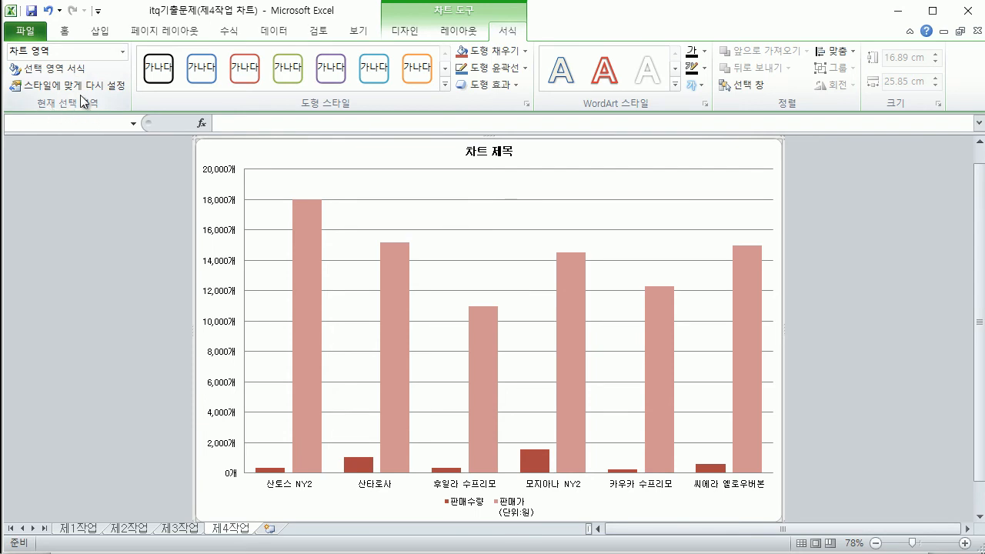
{"action": "left_click", "coordinate": [123, 53]}
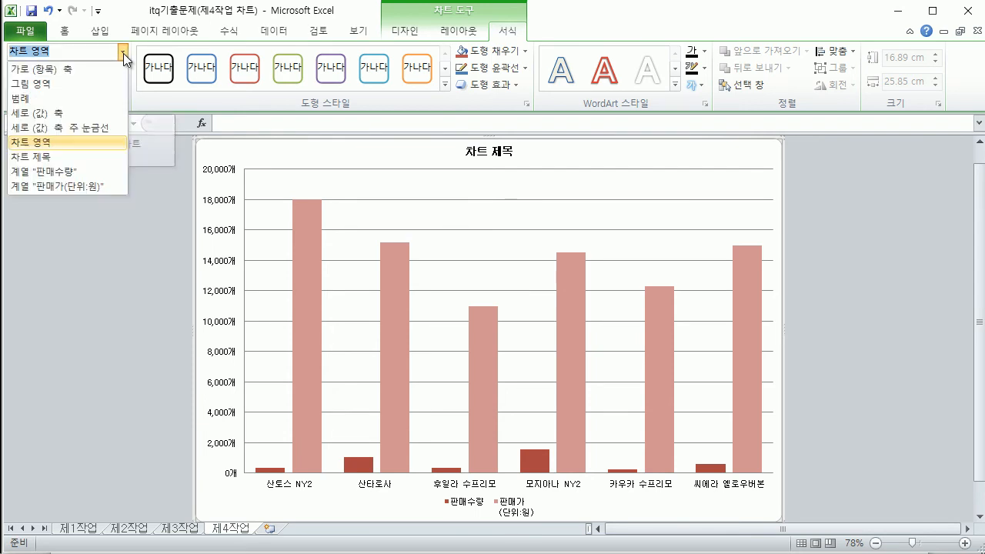
{"action": "left_click", "coordinate": [81, 171]}
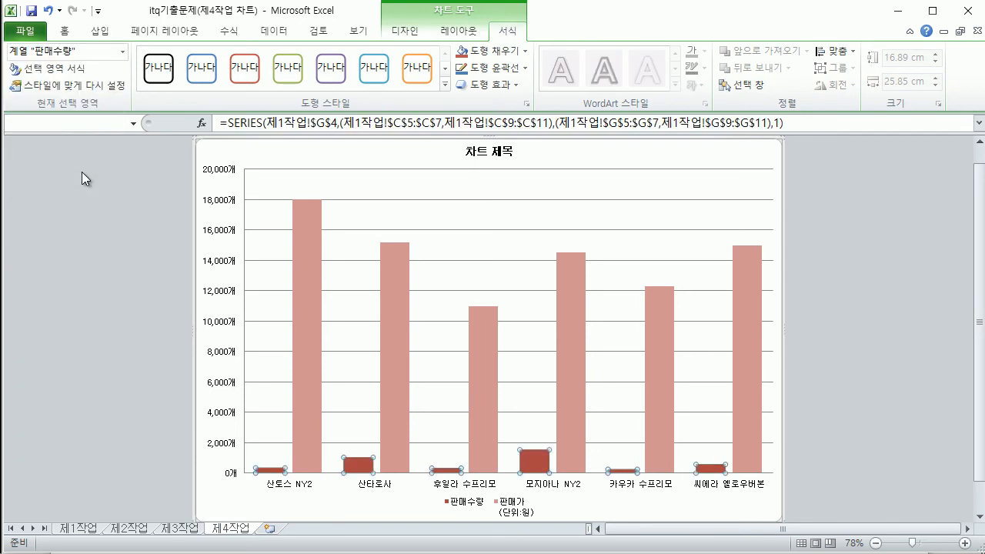
{"action": "left_click", "coordinate": [73, 74]}
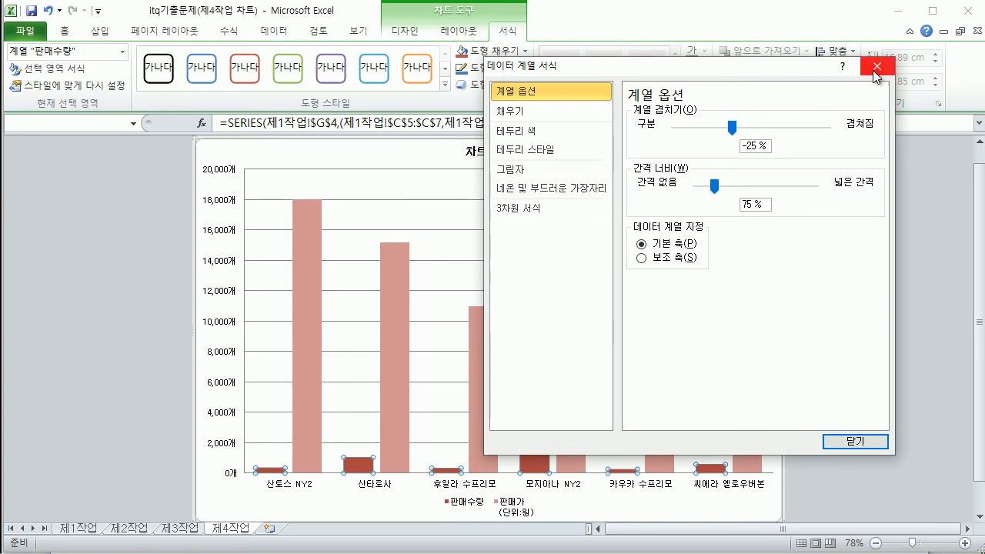
{"action": "left_click", "coordinate": [877, 68]}
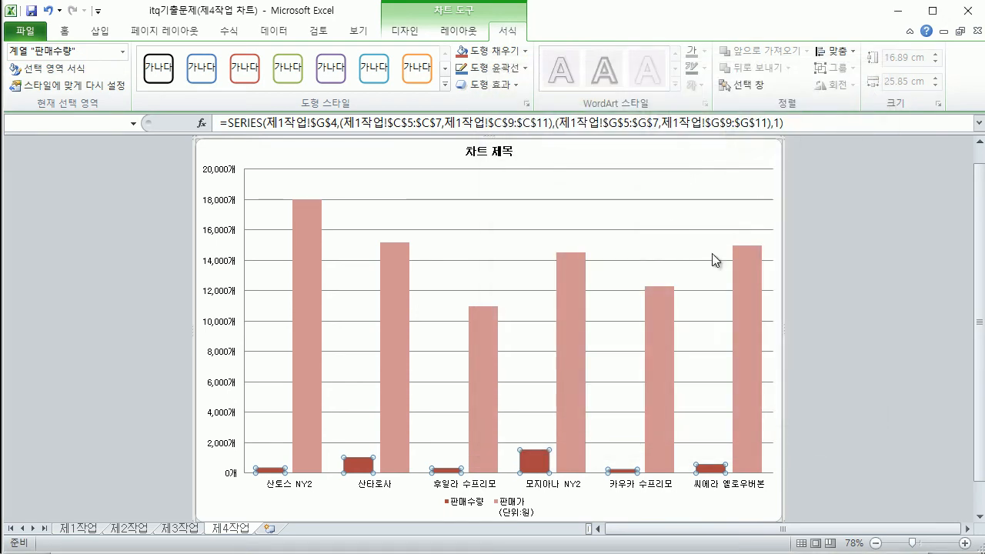
{"action": "mouse_move", "coordinate": [306, 231]}
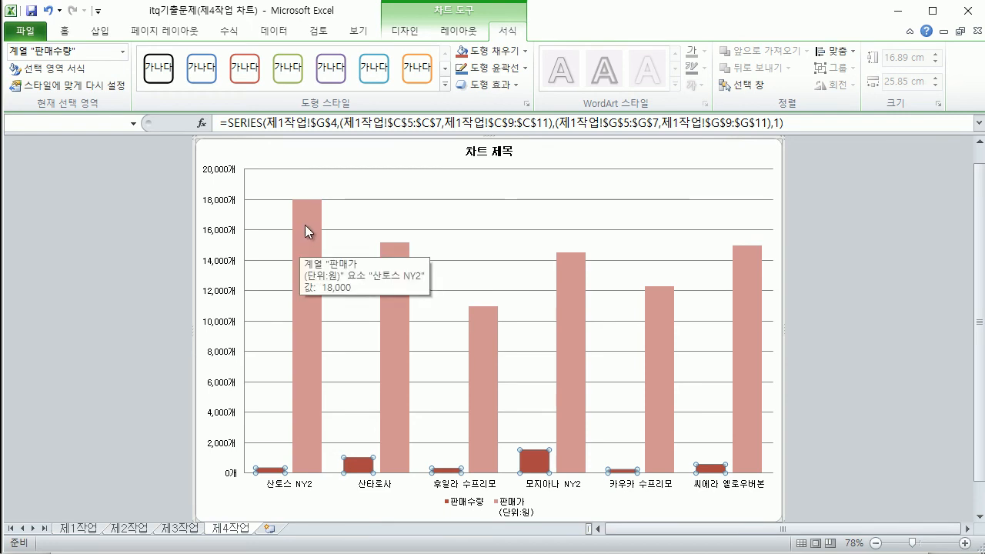
{"action": "right_click", "coordinate": [299, 163]}
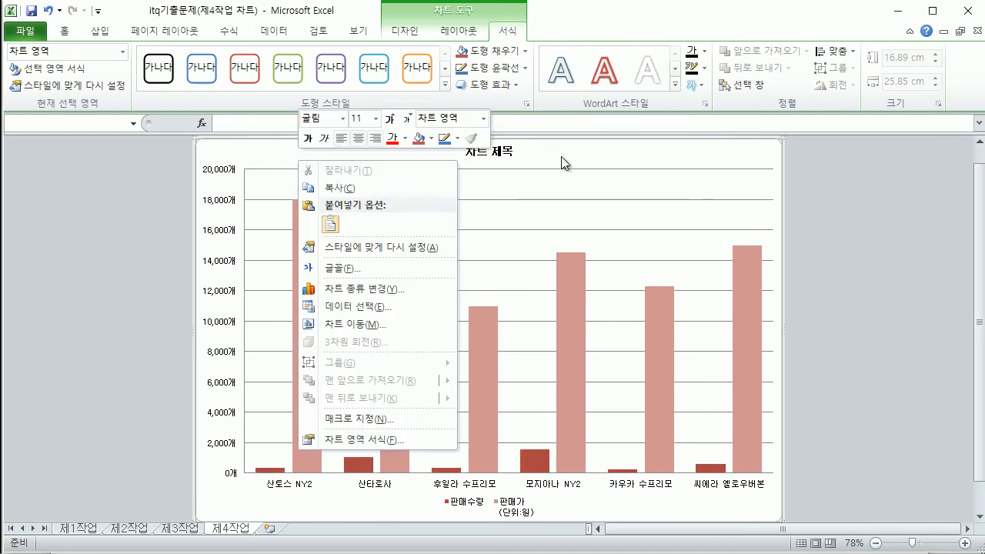
{"action": "left_click", "coordinate": [244, 158]}
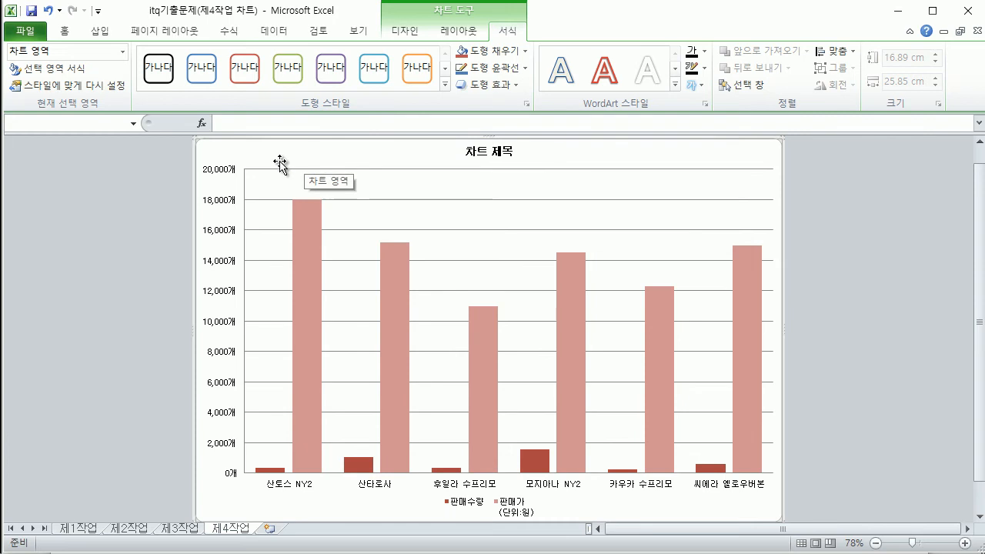
Fill the chart area with the 파랑 박엽지 texture.
{"action": "right_click", "coordinate": [268, 154]}
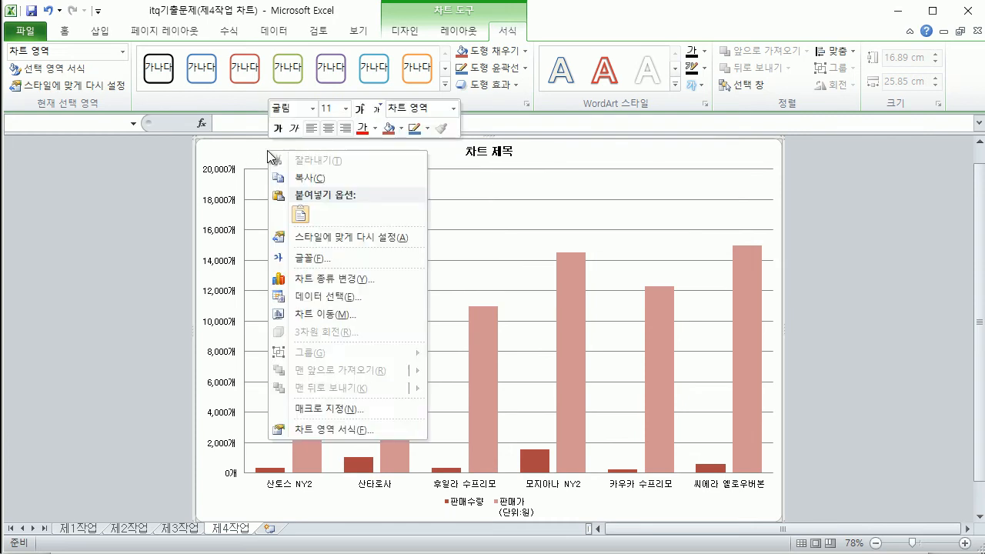
{"action": "left_click", "coordinate": [343, 430]}
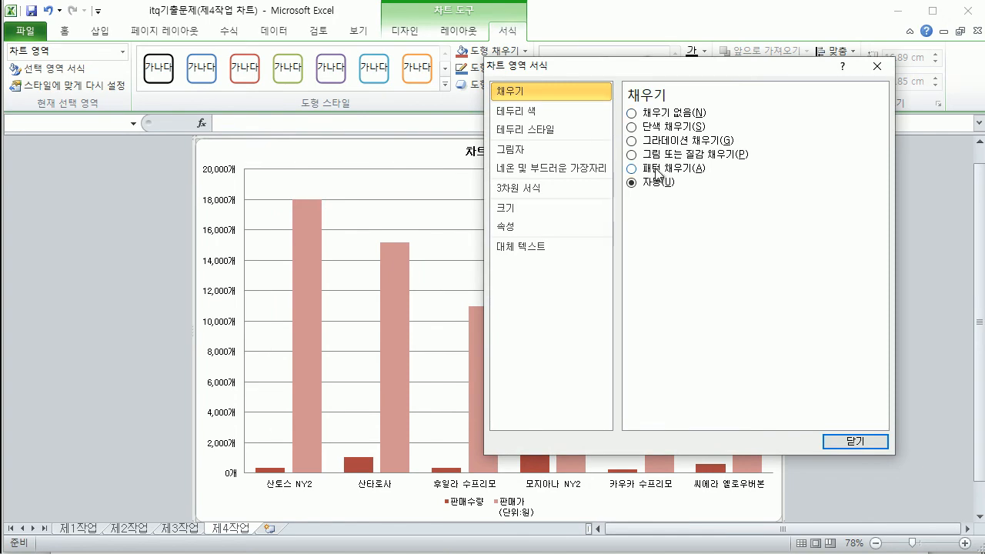
{"action": "left_click_drag", "start_coordinate": [627, 69], "coordinate": [616, 84]}
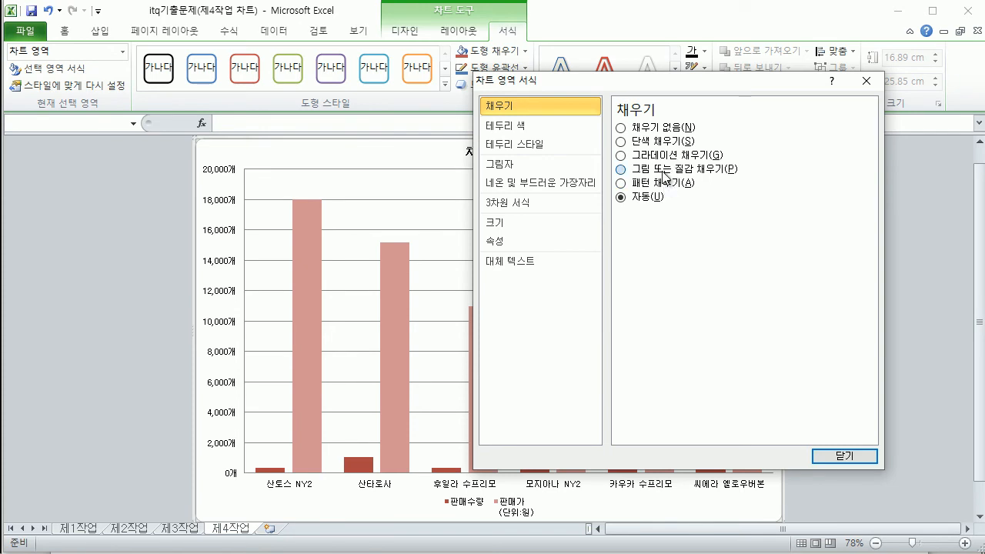
{"action": "left_click", "coordinate": [621, 169]}
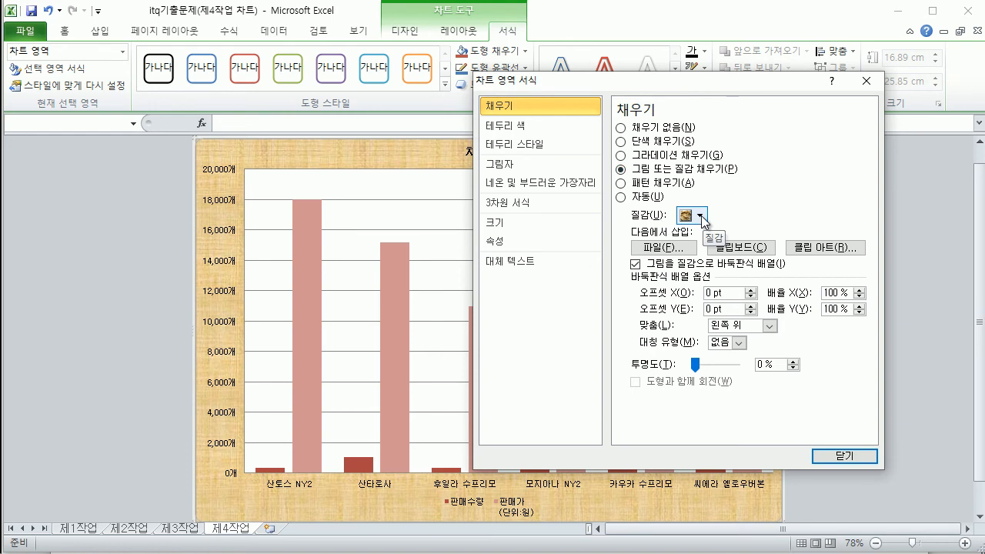
{"action": "left_click", "coordinate": [701, 218]}
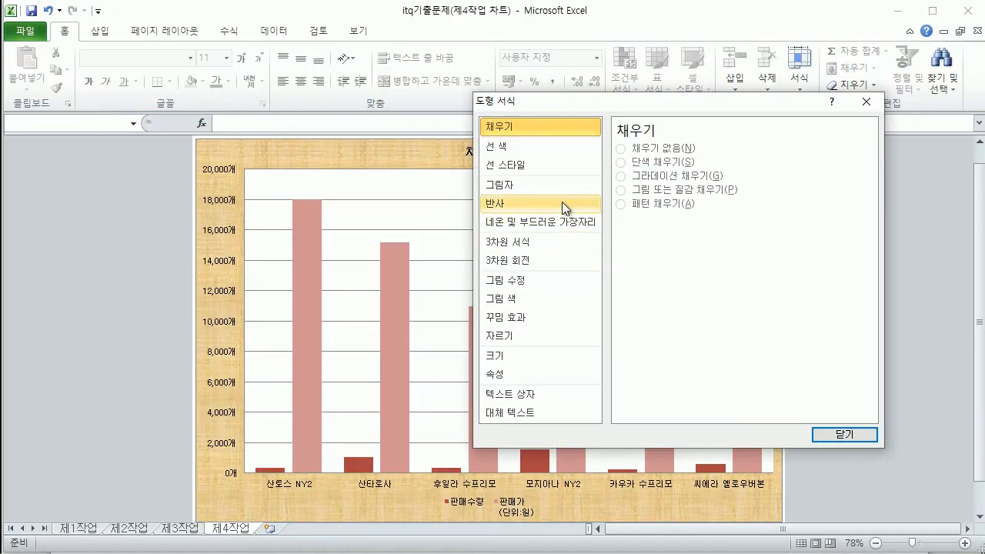
{"action": "left_click", "coordinate": [380, 149]}
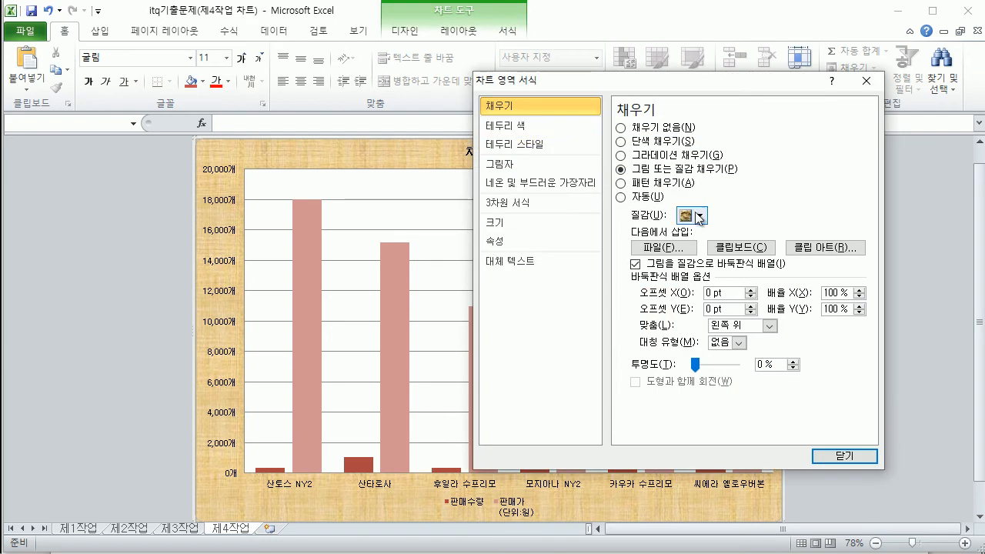
{"action": "left_click", "coordinate": [701, 217]}
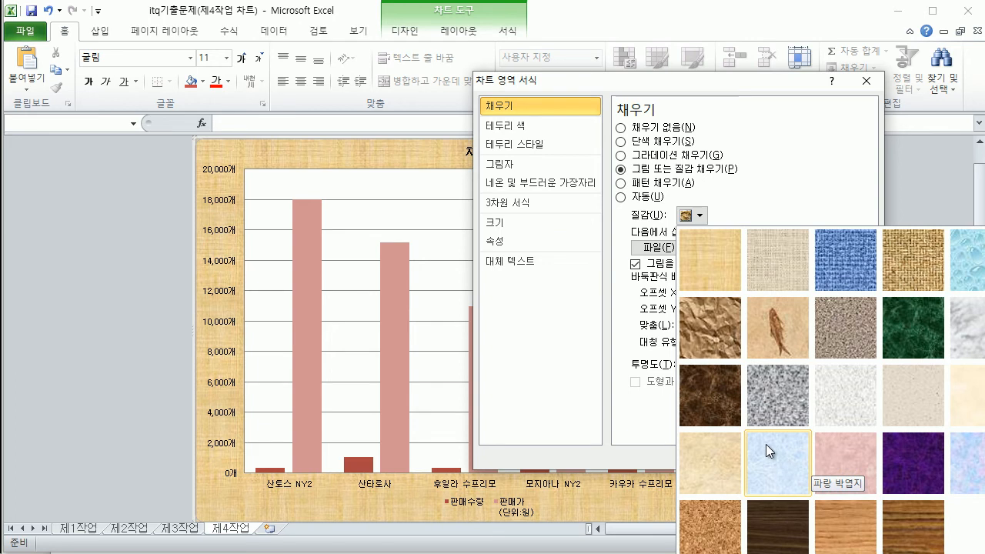
{"action": "left_click", "coordinate": [785, 460]}
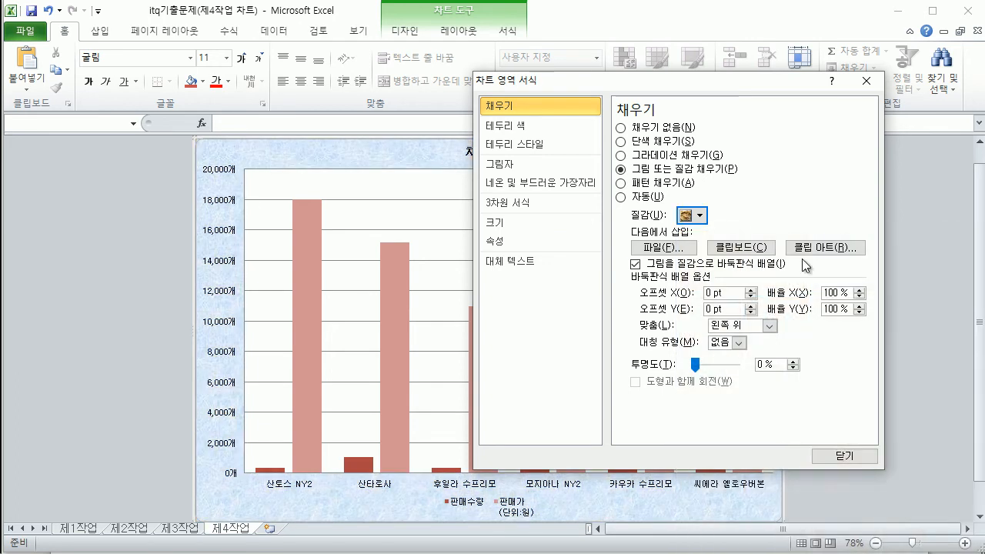
{"action": "left_click", "coordinate": [831, 455]}
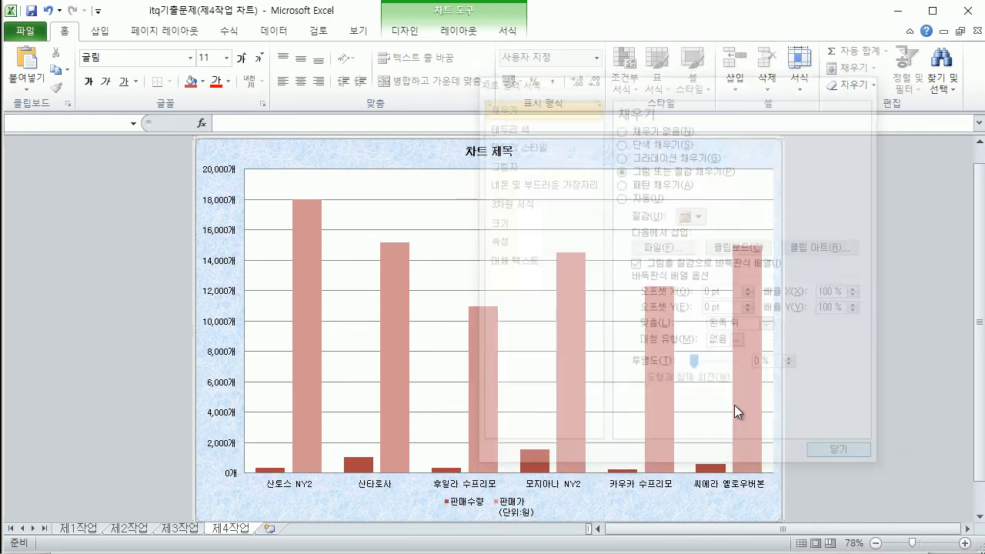
Set the chart area's font to 굴림 at 11 pt.
{"action": "left_click", "coordinate": [111, 61]}
{"action": "left_click", "coordinate": [214, 60]}
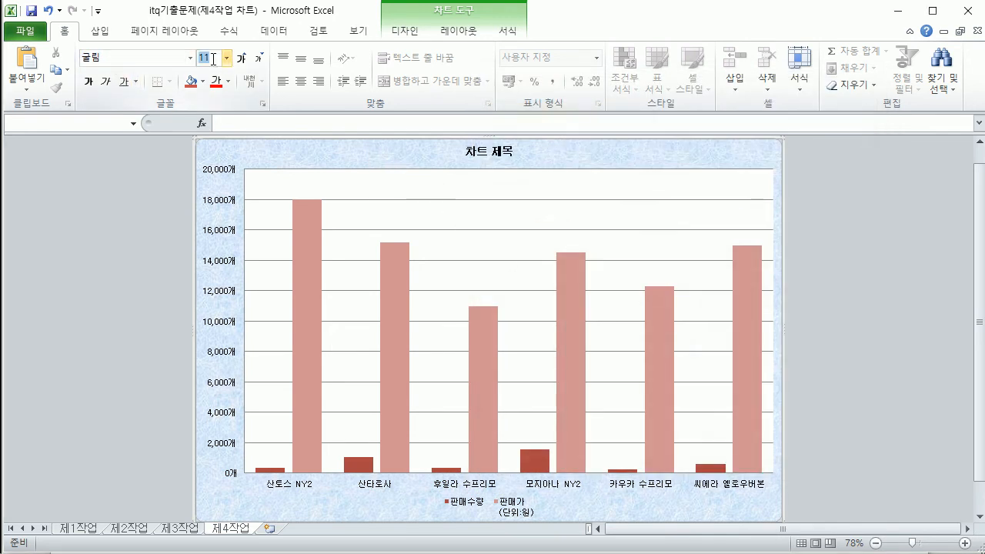
{"action": "key", "text": "Return"}
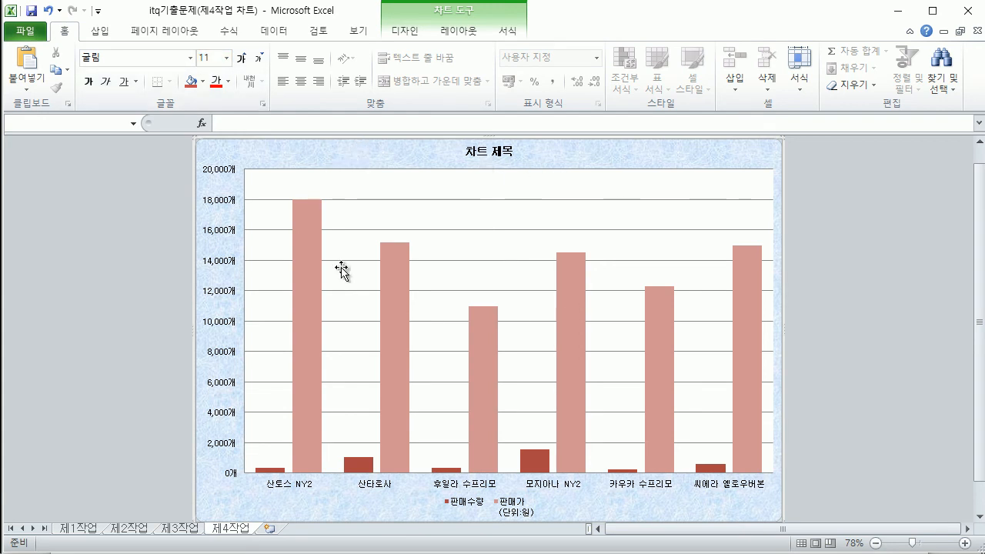
Fill the chart's plot area (그림 영역) with solid white.
{"action": "left_click", "coordinate": [379, 189]}
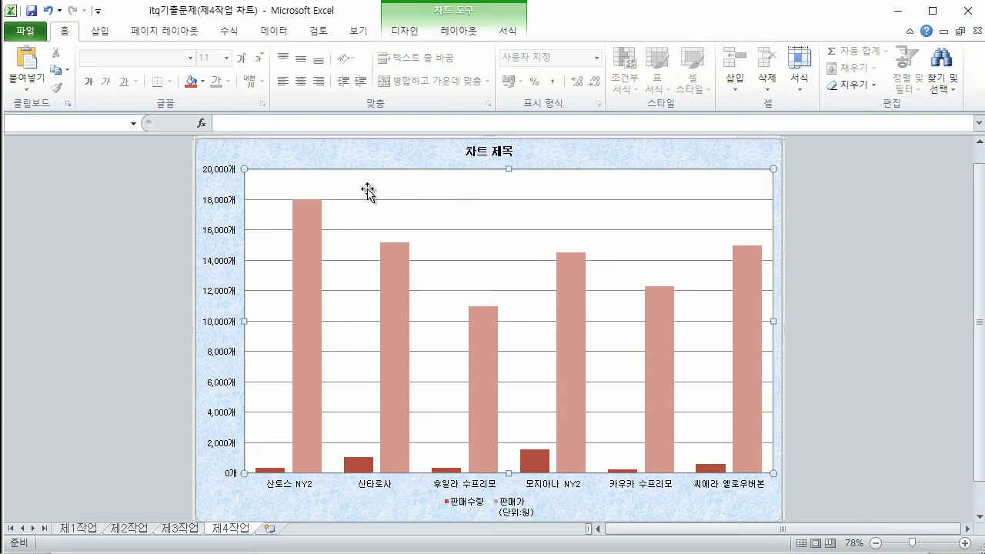
{"action": "right_click", "coordinate": [382, 187]}
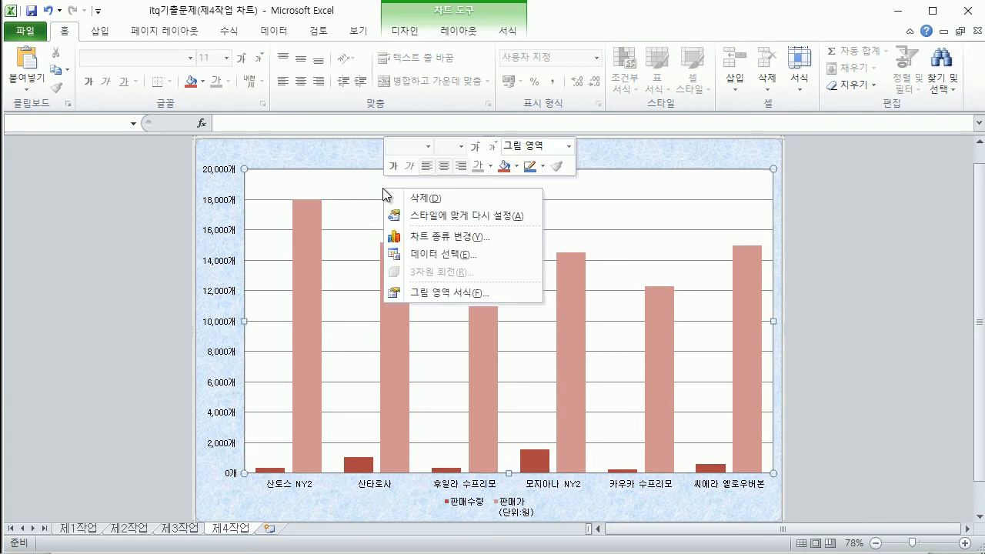
{"action": "left_click", "coordinate": [426, 291]}
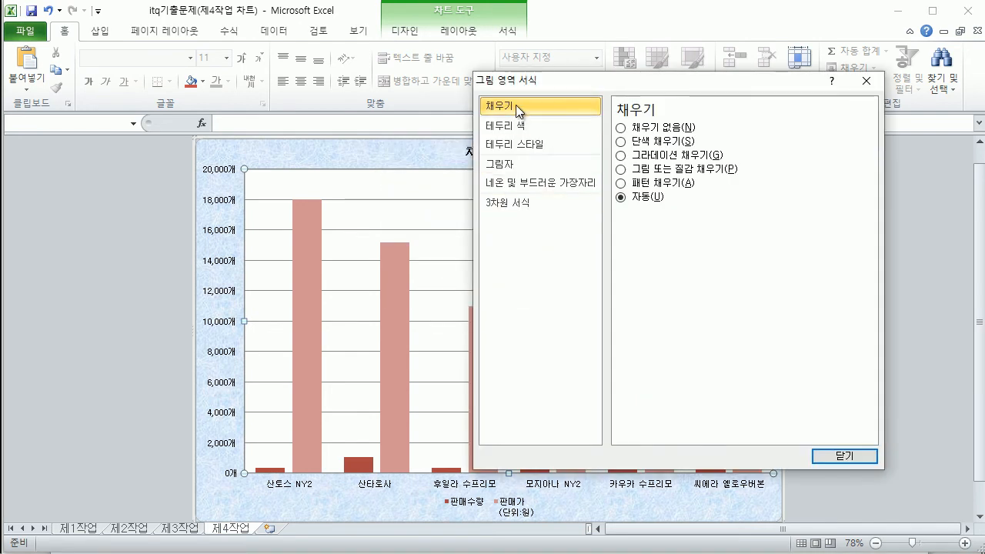
{"action": "left_click", "coordinate": [649, 142]}
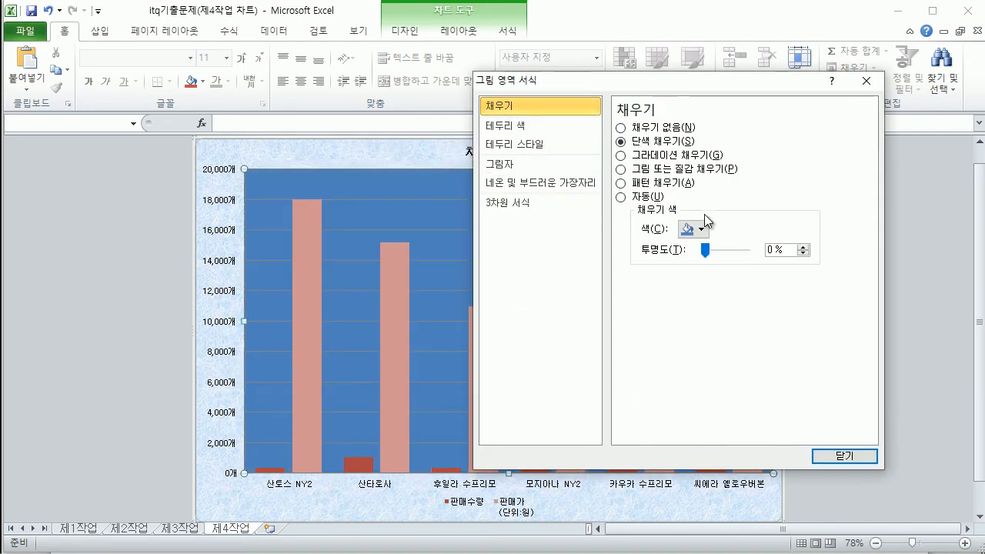
{"action": "left_click", "coordinate": [702, 229]}
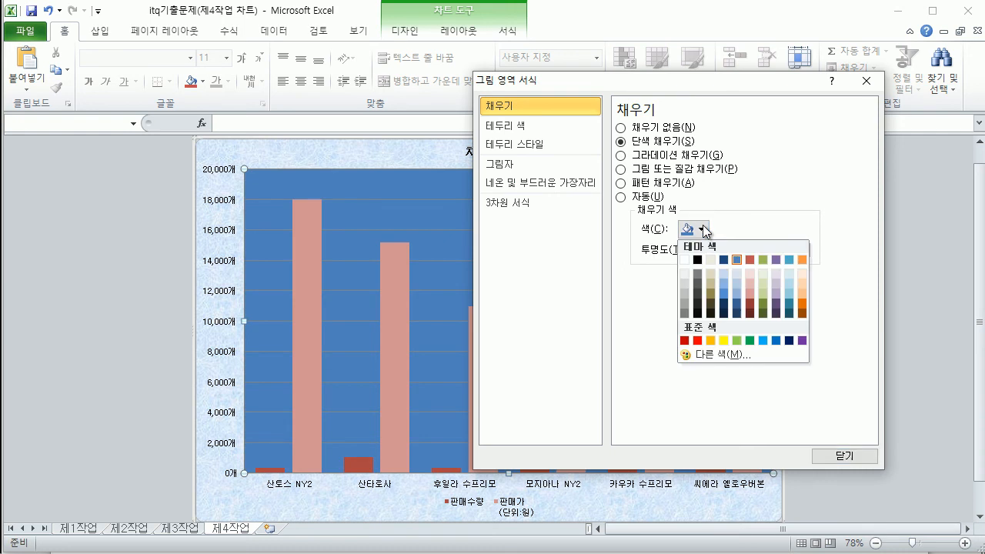
{"action": "left_click", "coordinate": [684, 260]}
{"action": "left_click", "coordinate": [842, 459]}
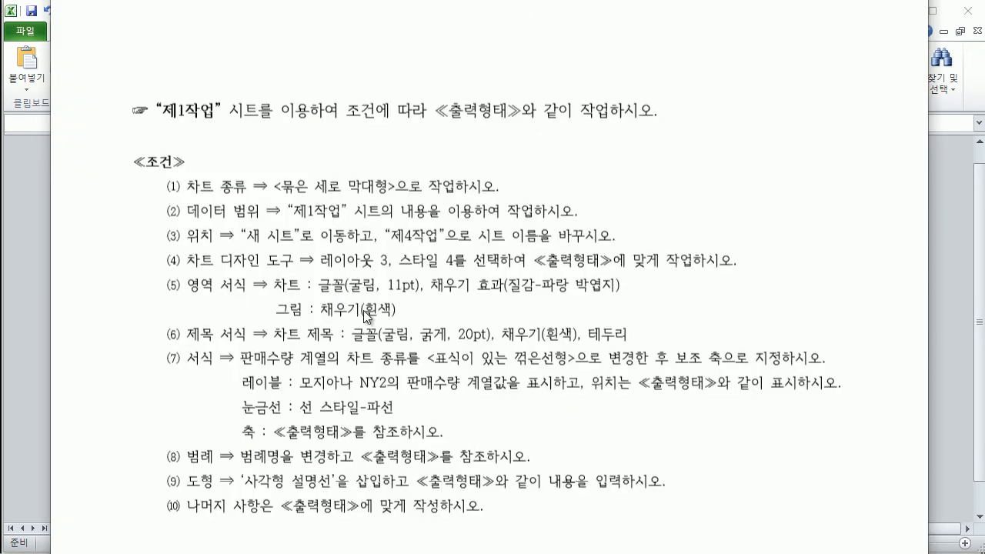
Check the required output form in the exam sheet and replace the chart title with "브라질 및 콜롬비아 커피 판매현황".
{"action": "scroll", "coordinate": [363, 311], "scroll_direction": "down", "scroll_amount": 1}
{"action": "scroll", "coordinate": [362, 312], "scroll_direction": "up", "scroll_amount": 1}
{"action": "scroll", "coordinate": [858, 307], "scroll_direction": "down", "scroll_amount": 1}
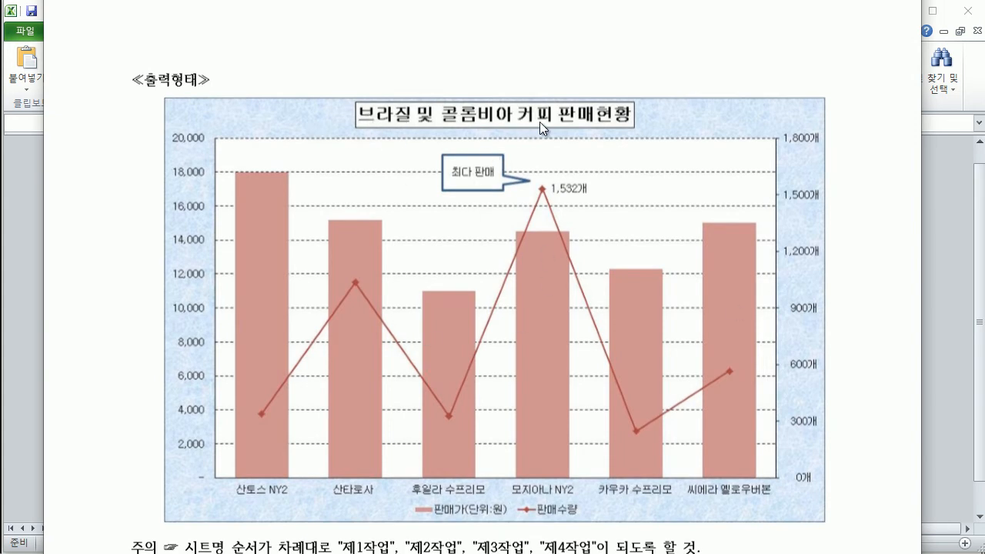
{"action": "key", "text": "alt+Tab"}
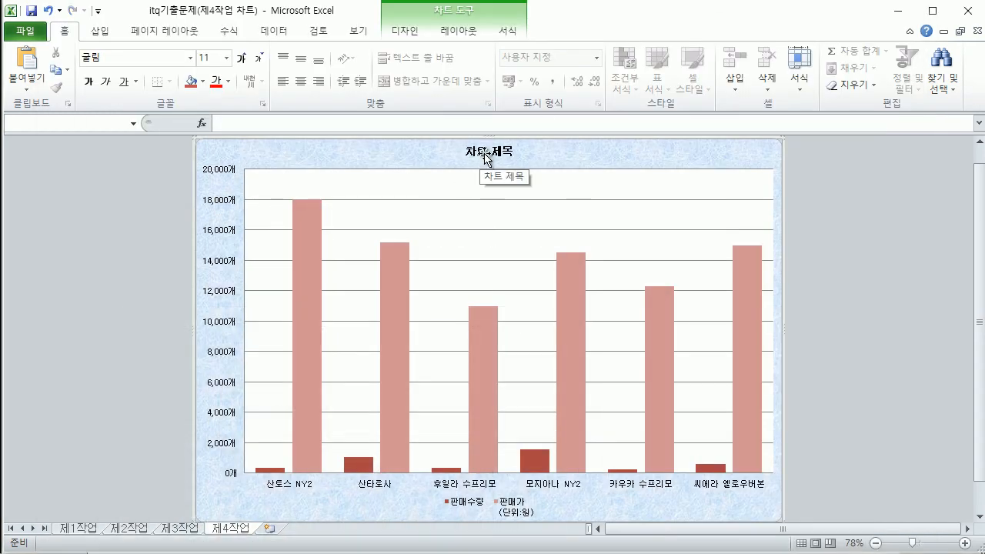
{"action": "left_click", "coordinate": [490, 157]}
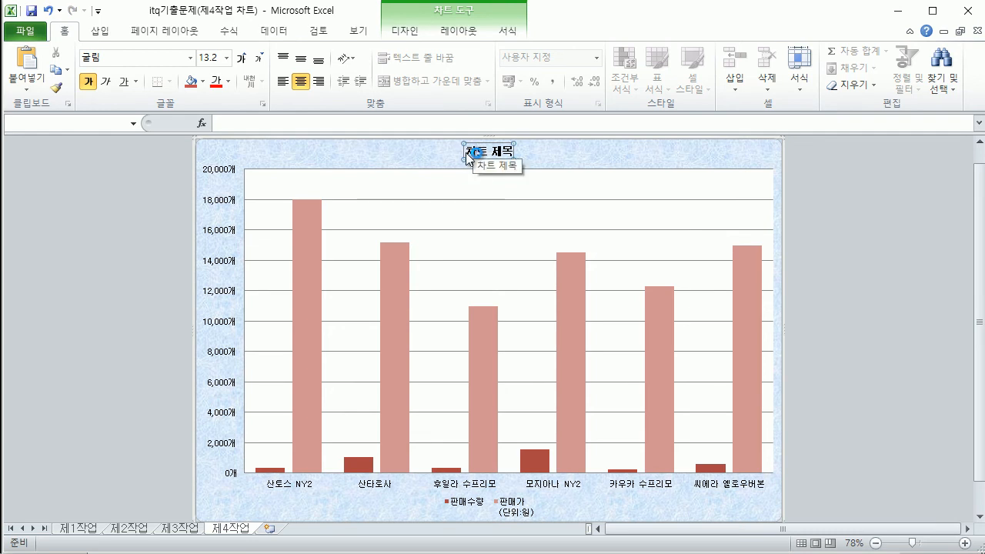
{"action": "left_click_drag", "start_coordinate": [467, 155], "coordinate": [514, 154]}
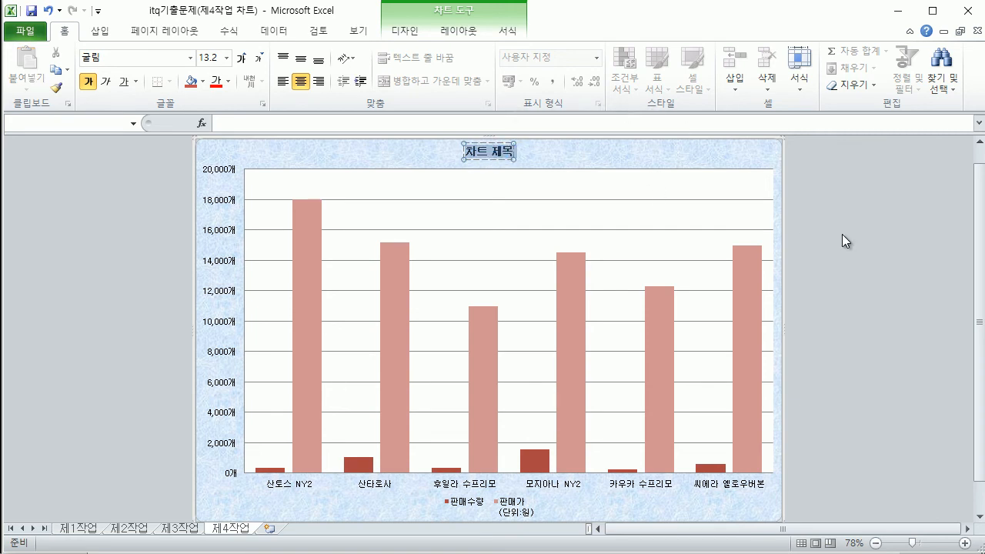
{"action": "type", "text": "ㅂ"}
{"action": "type", "text": "라질 미"}
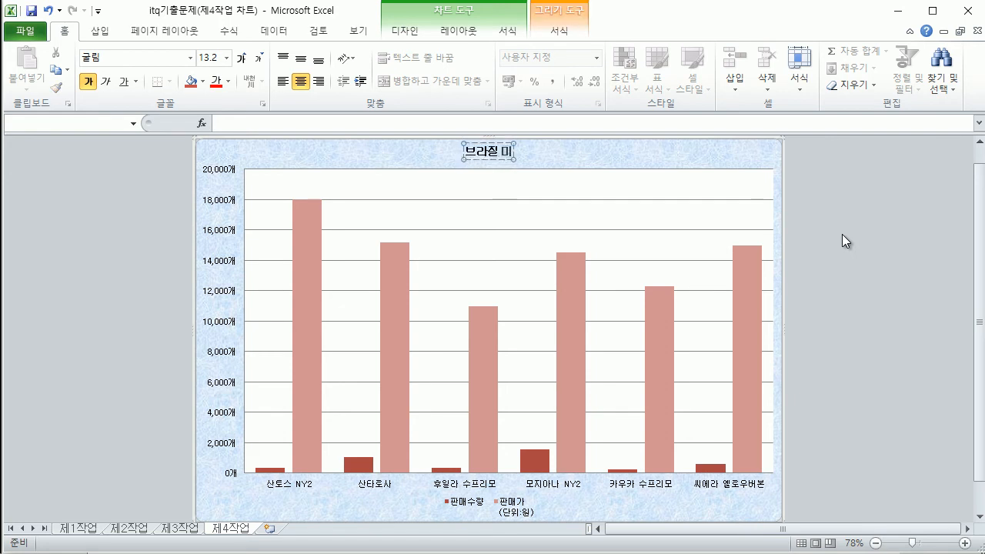
{"action": "type", "text": "ㅊ 콜롬"}
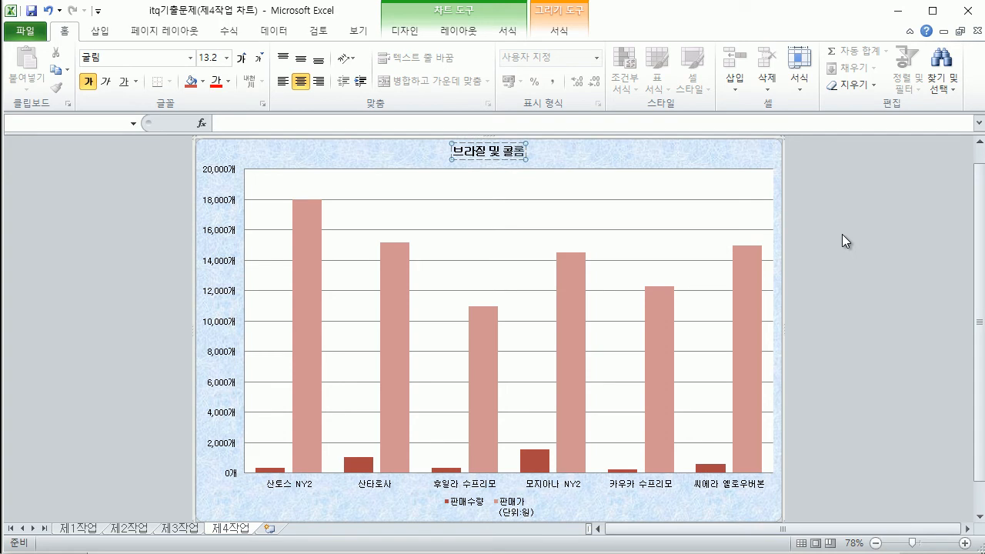
{"action": "type", "text": "비아 커피 판매"}
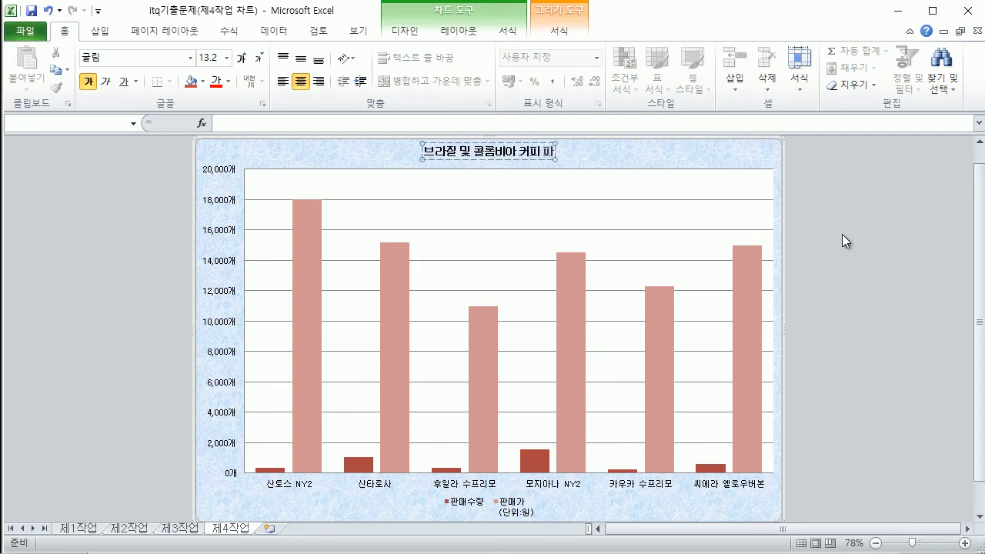
{"action": "type", "text": "현황"}
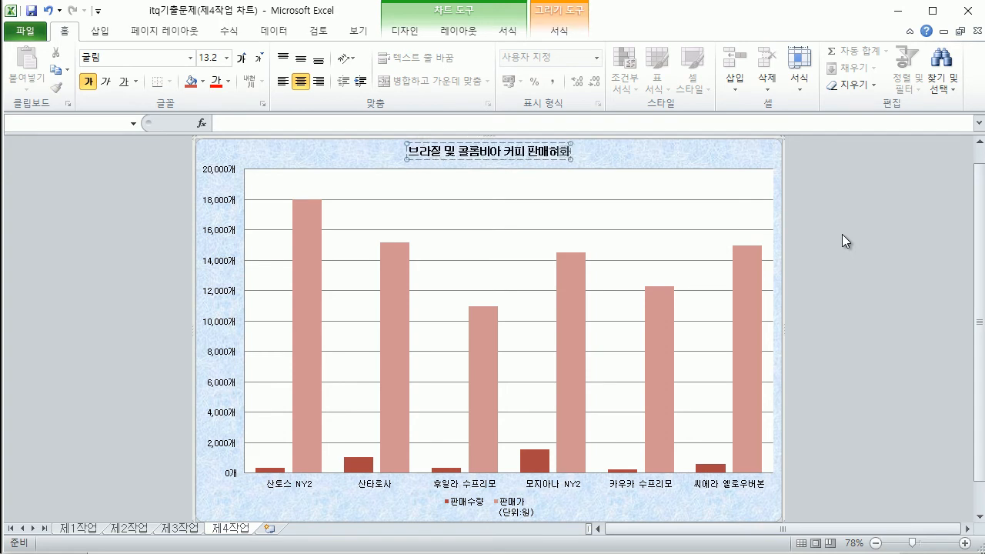
{"action": "key", "text": "BackSpace"}
{"action": "key", "text": "BackSpace"}
{"action": "type", "text": "현황"}
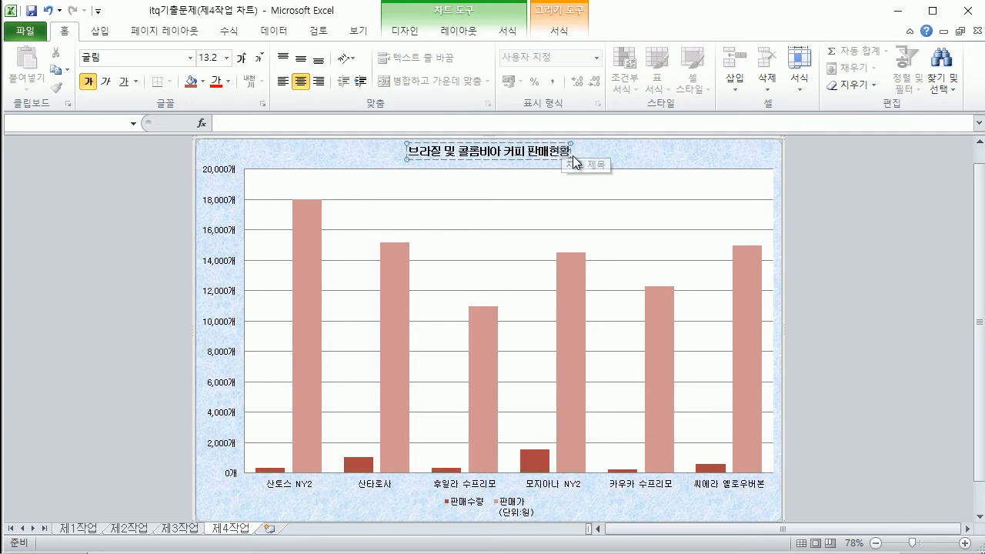
{"action": "left_click", "coordinate": [837, 198]}
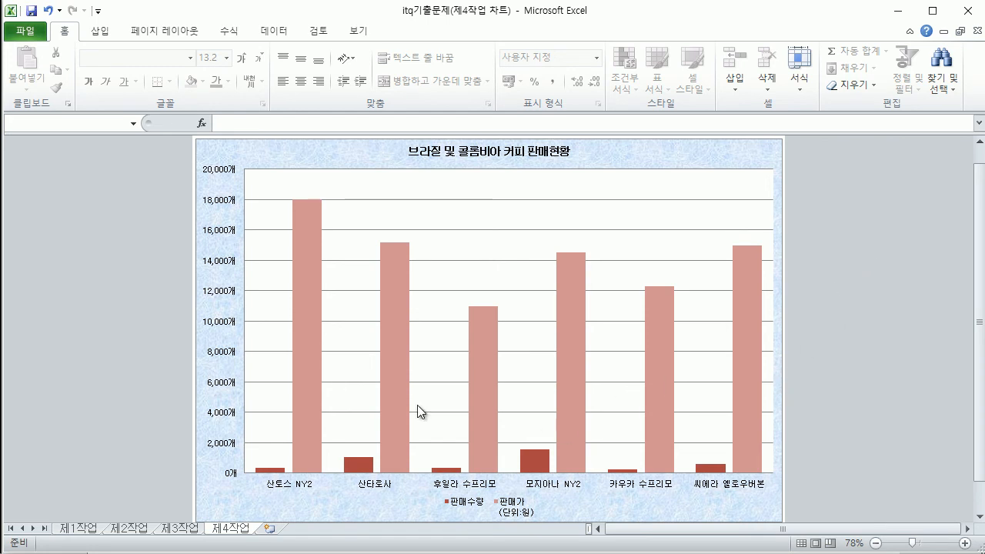
Set the font size of the whole chart title text to 20 pt.
{"action": "left_click", "coordinate": [492, 155]}
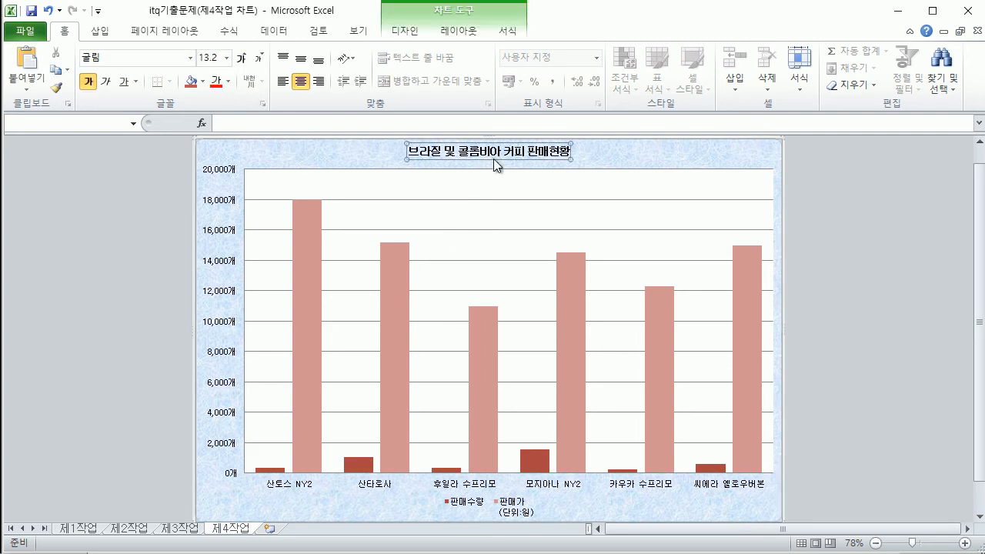
{"action": "left_click_drag", "start_coordinate": [409, 153], "coordinate": [571, 154]}
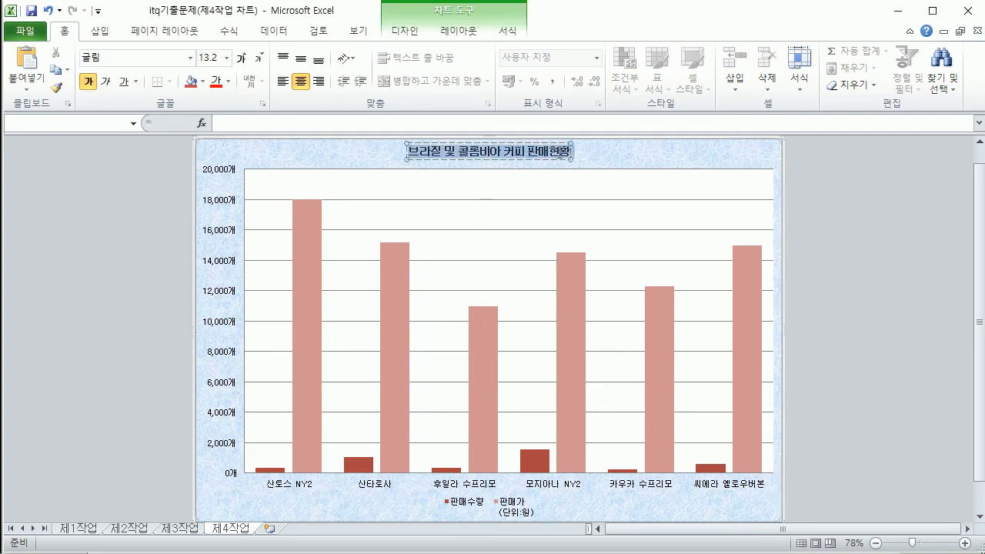
{"action": "left_click", "coordinate": [449, 144]}
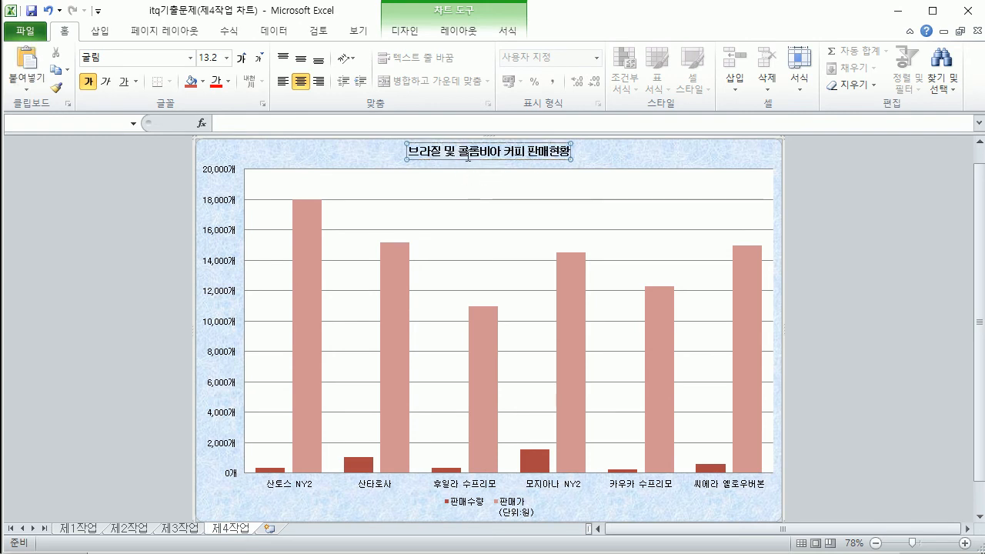
{"action": "left_click_drag", "start_coordinate": [408, 152], "coordinate": [557, 157]}
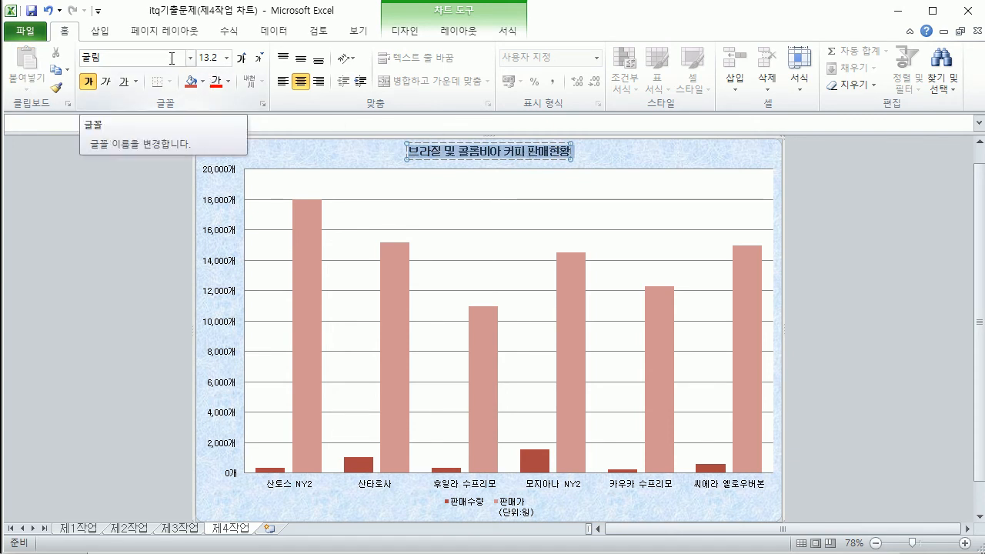
{"action": "left_click", "coordinate": [216, 57]}
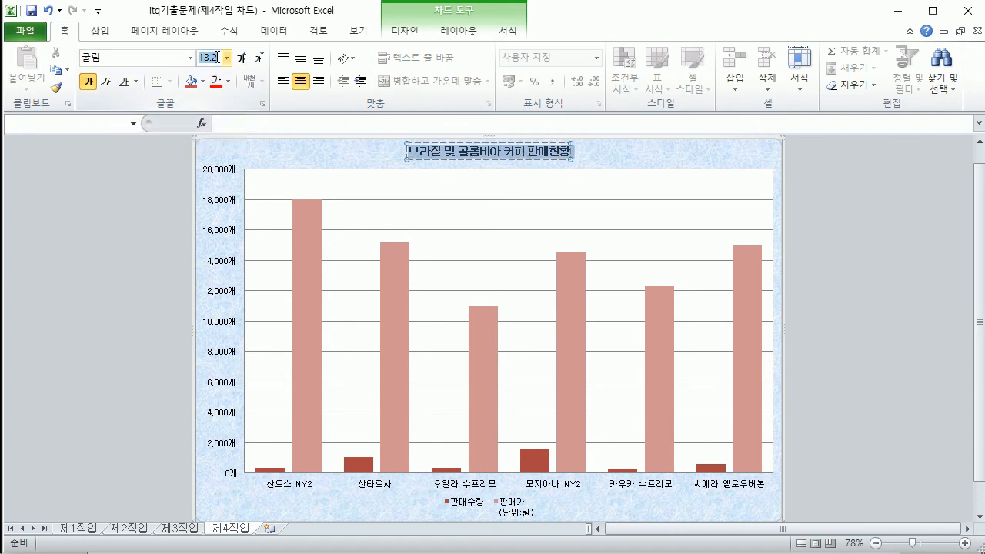
{"action": "type", "text": "20"}
{"action": "key", "text": "Return"}
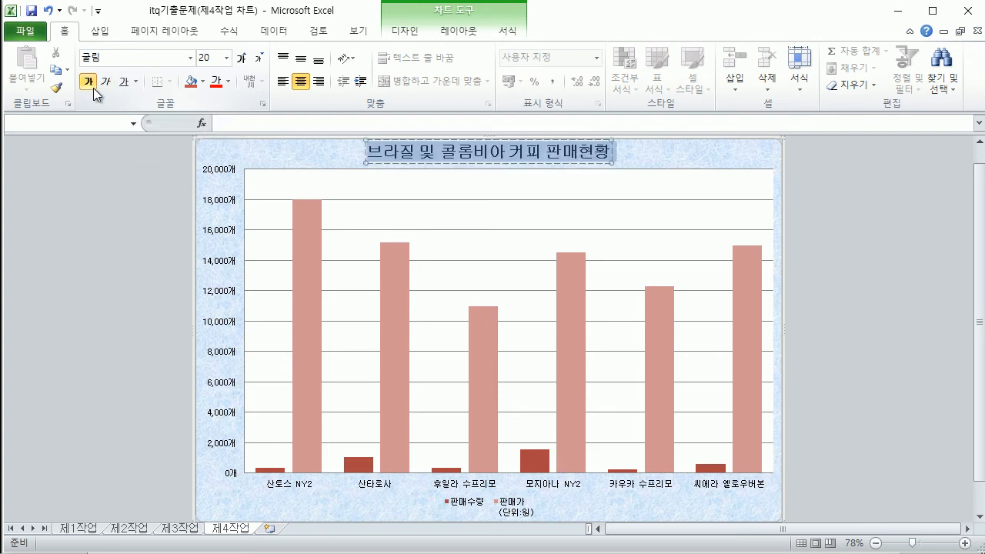
Fill the chart title's background with solid white.
{"action": "left_click", "coordinate": [460, 150]}
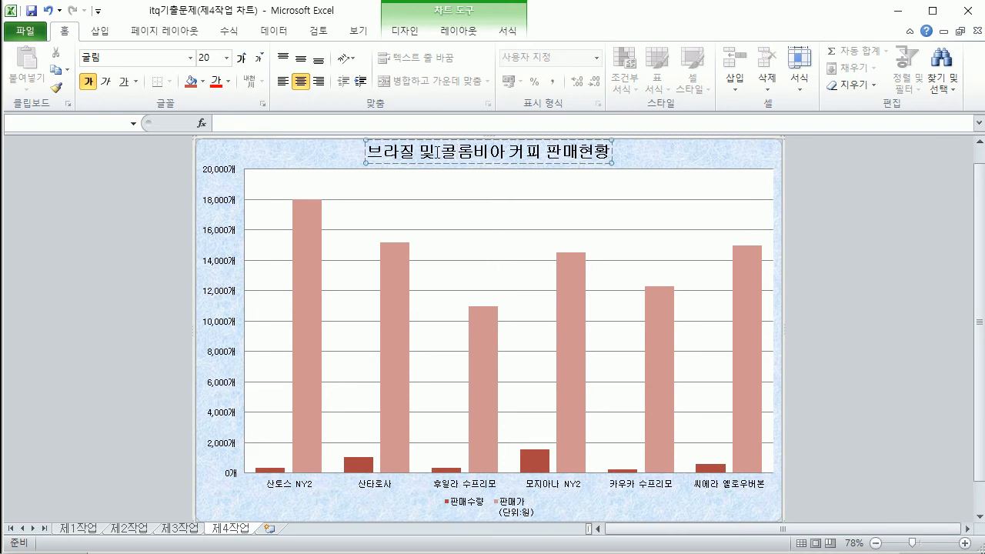
{"action": "right_click", "coordinate": [436, 152]}
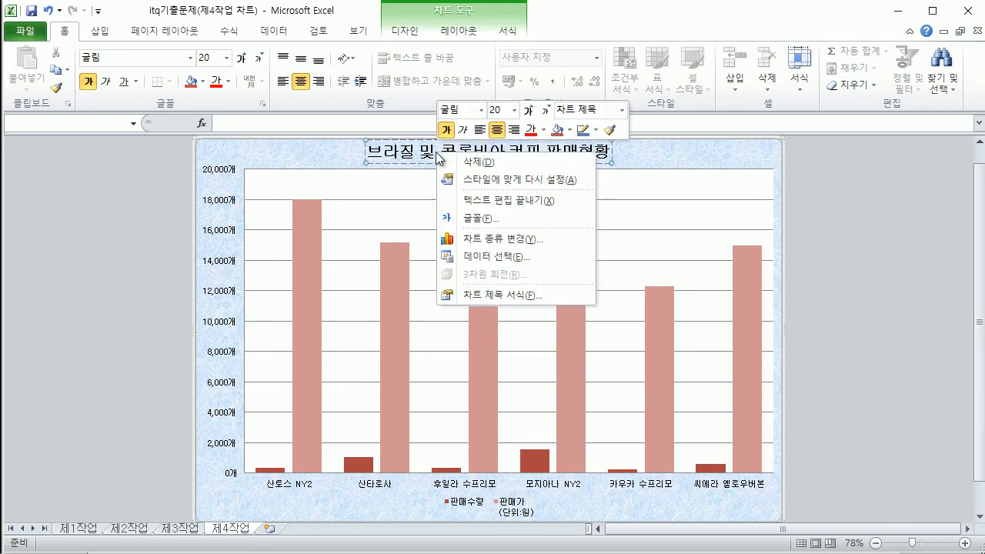
{"action": "left_click", "coordinate": [484, 294]}
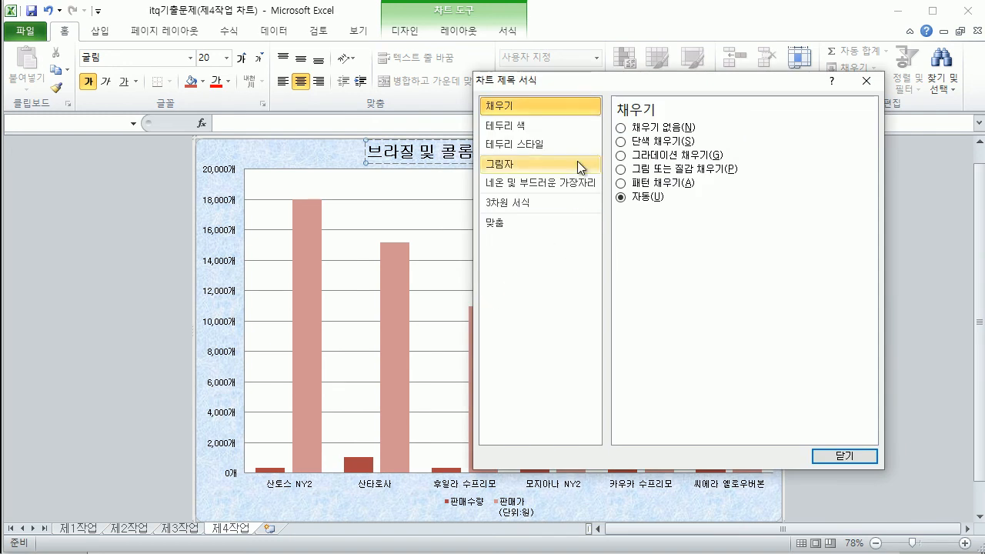
{"action": "left_click", "coordinate": [638, 143]}
{"action": "left_click", "coordinate": [695, 229]}
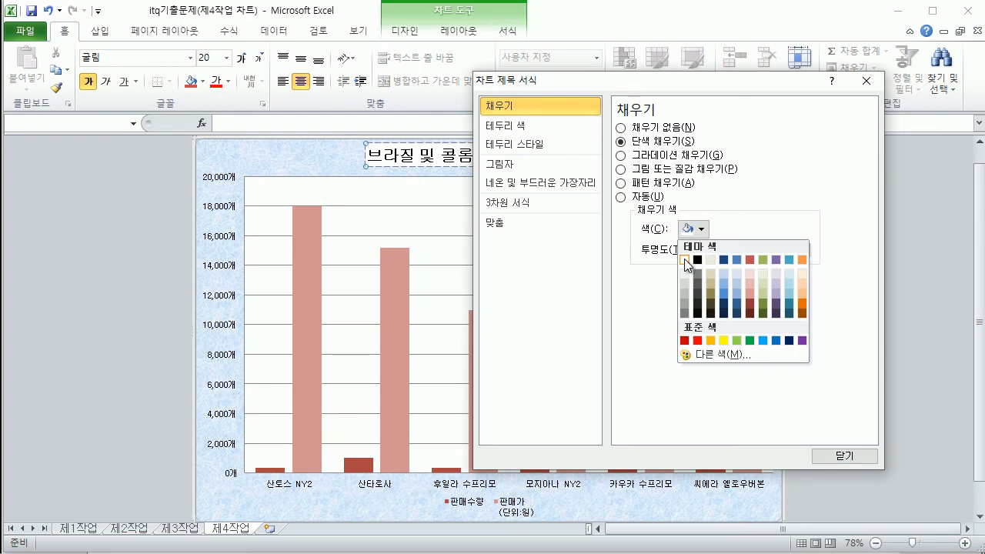
{"action": "left_click", "coordinate": [684, 258]}
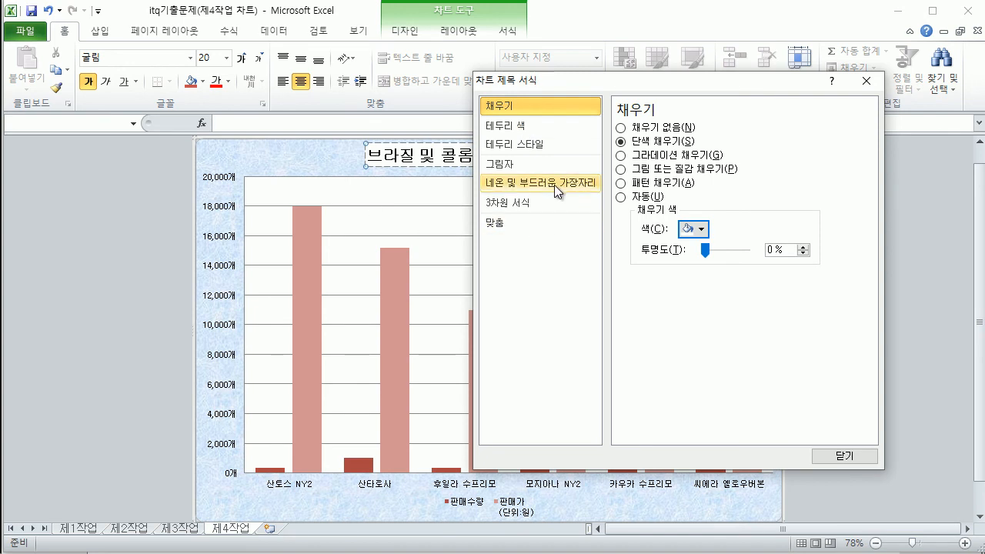
Give the chart title a solid black border and return to the chart after consulting the exam conditions.
{"action": "left_click", "coordinate": [513, 134]}
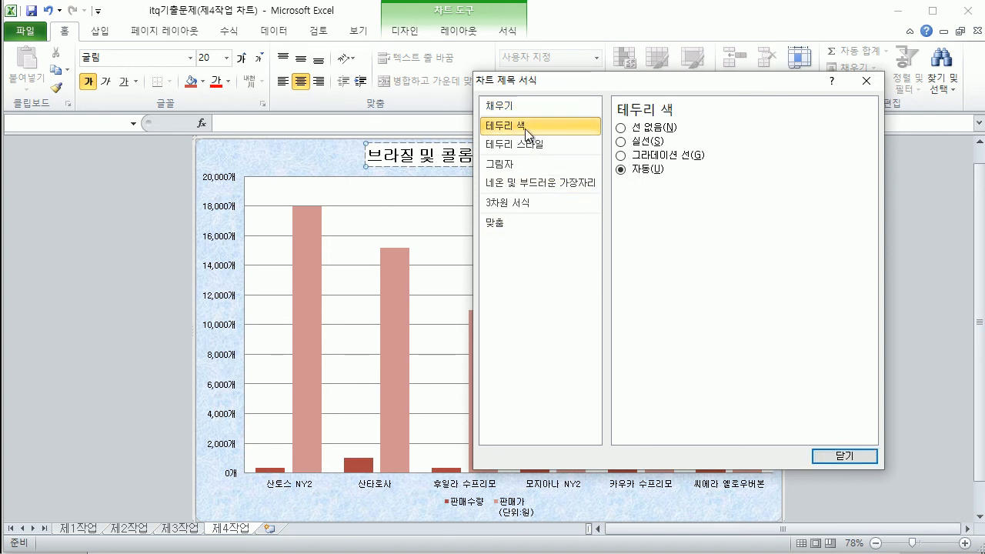
{"action": "left_click", "coordinate": [641, 142]}
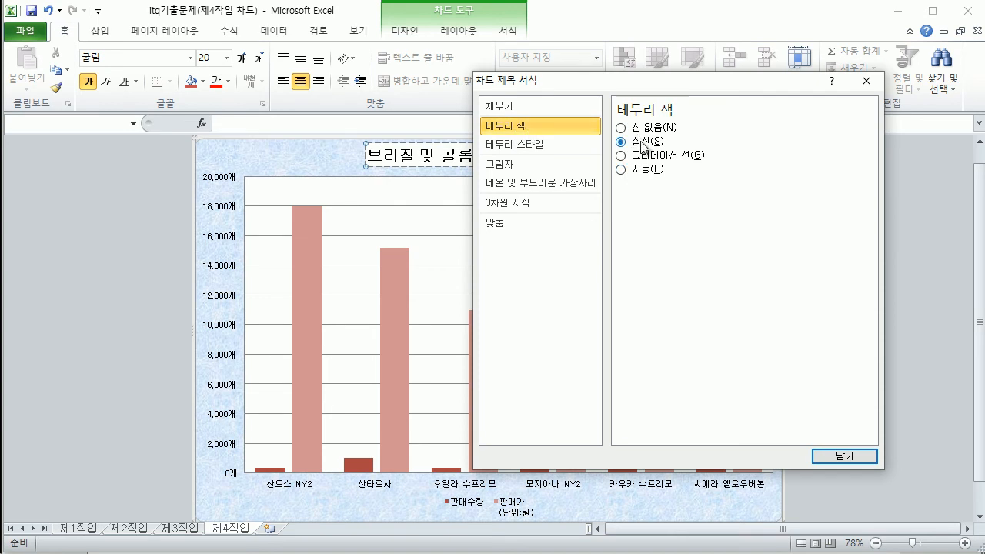
{"action": "left_click", "coordinate": [693, 189]}
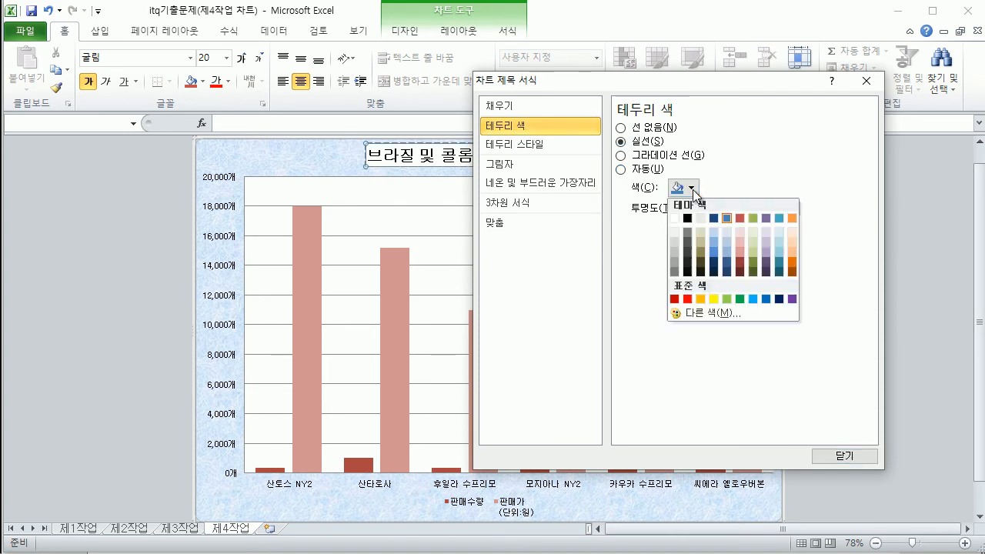
{"action": "left_click", "coordinate": [688, 218]}
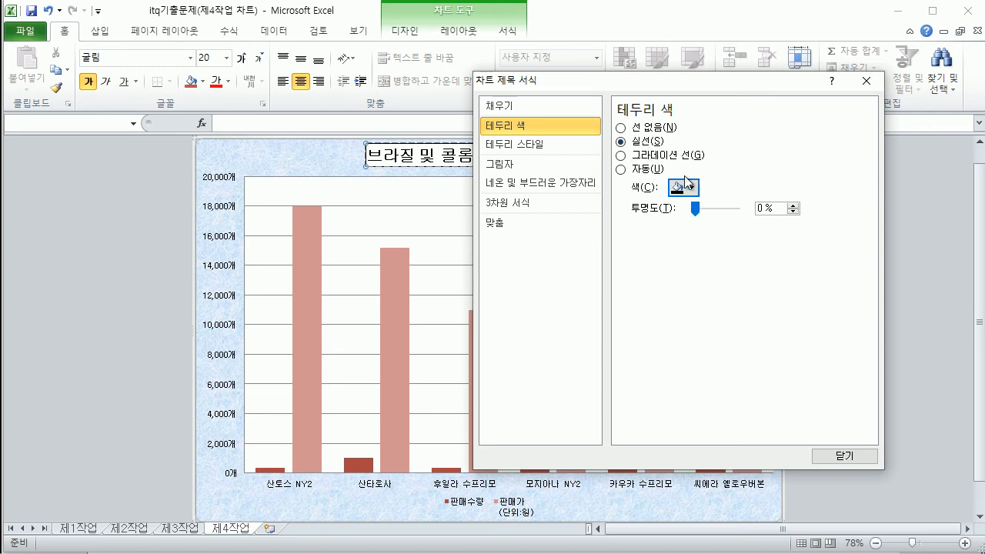
{"action": "left_click", "coordinate": [844, 456]}
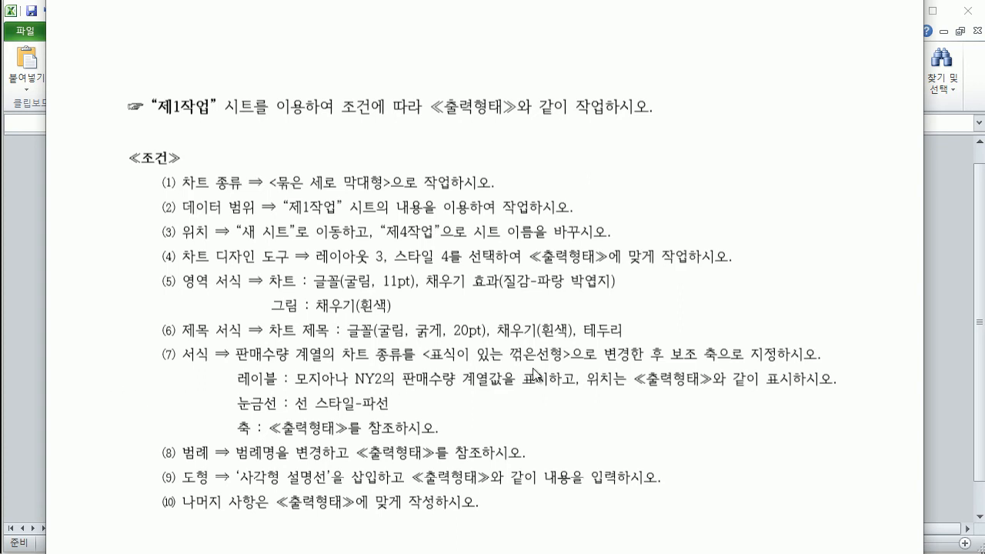
{"action": "left_click", "coordinate": [943, 297]}
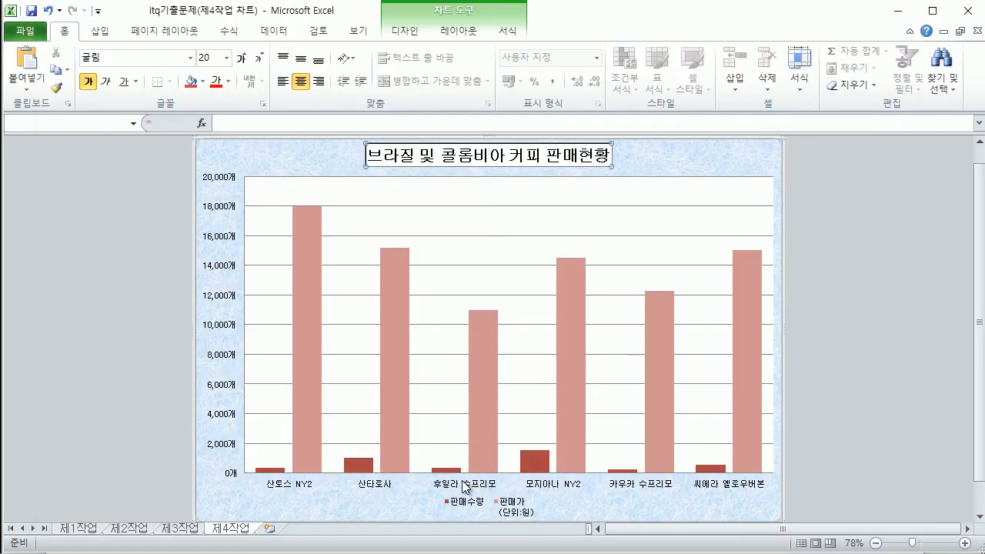
Select the 판매수량 data series as the chart element to work on.
{"action": "left_click", "coordinate": [359, 468]}
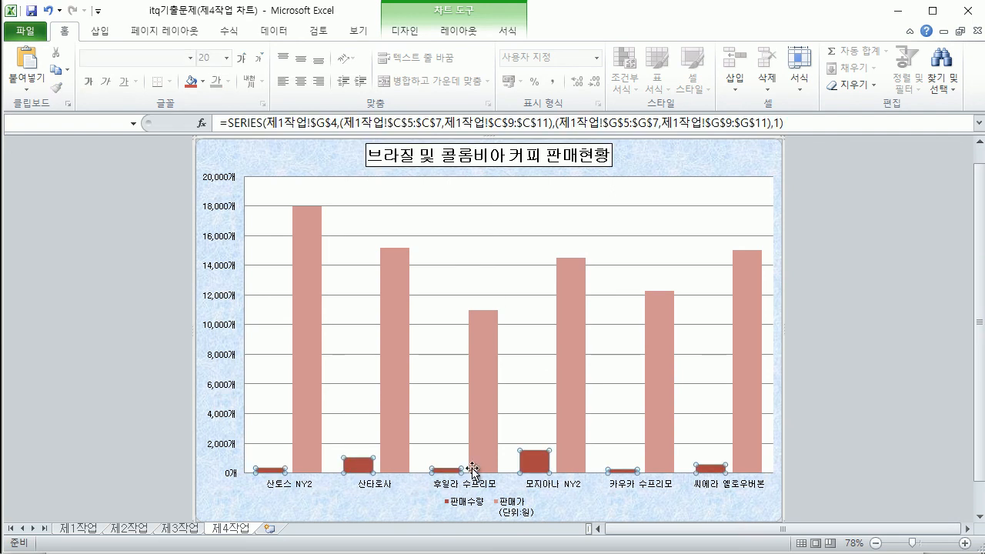
{"action": "mouse_move", "coordinate": [715, 471]}
{"action": "mouse_move", "coordinate": [441, 476]}
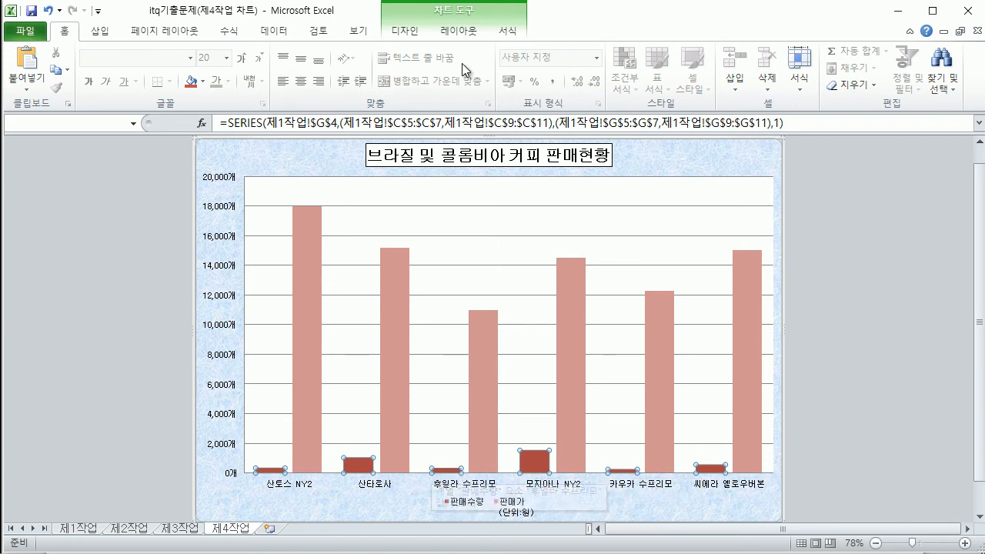
{"action": "left_click", "coordinate": [508, 33]}
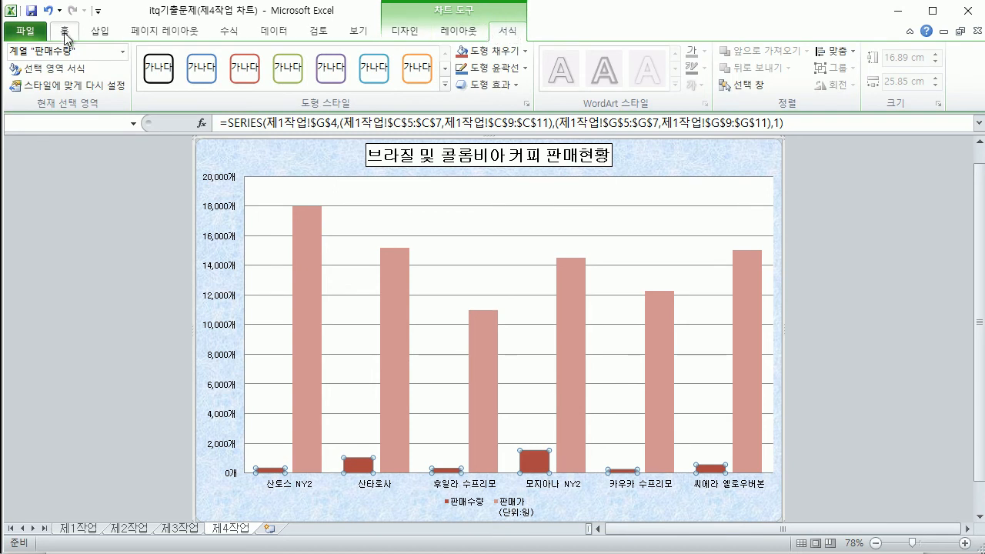
{"action": "left_click", "coordinate": [122, 52]}
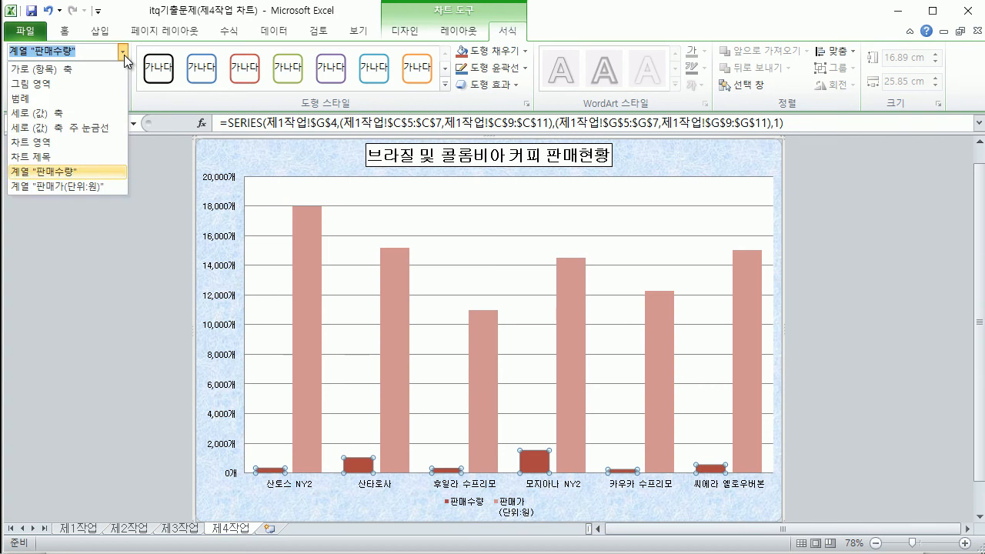
{"action": "left_click", "coordinate": [56, 173]}
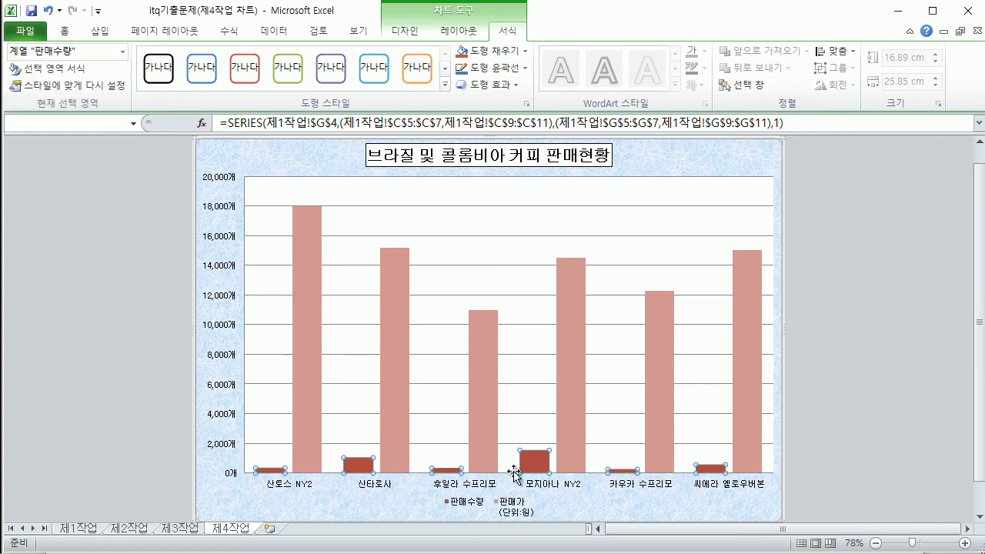
{"action": "mouse_move", "coordinate": [534, 474]}
{"action": "right_click", "coordinate": [529, 462]}
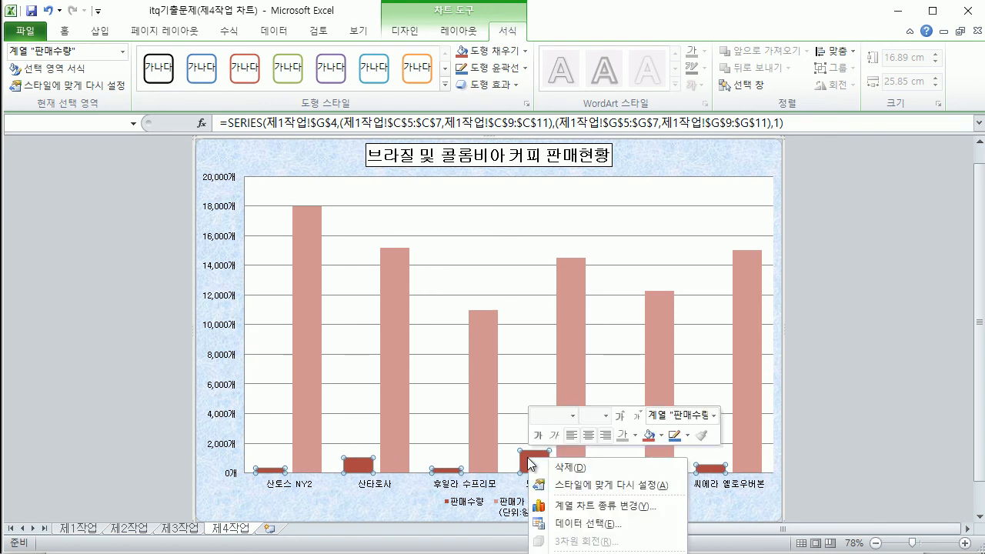
{"action": "left_click", "coordinate": [586, 506]}
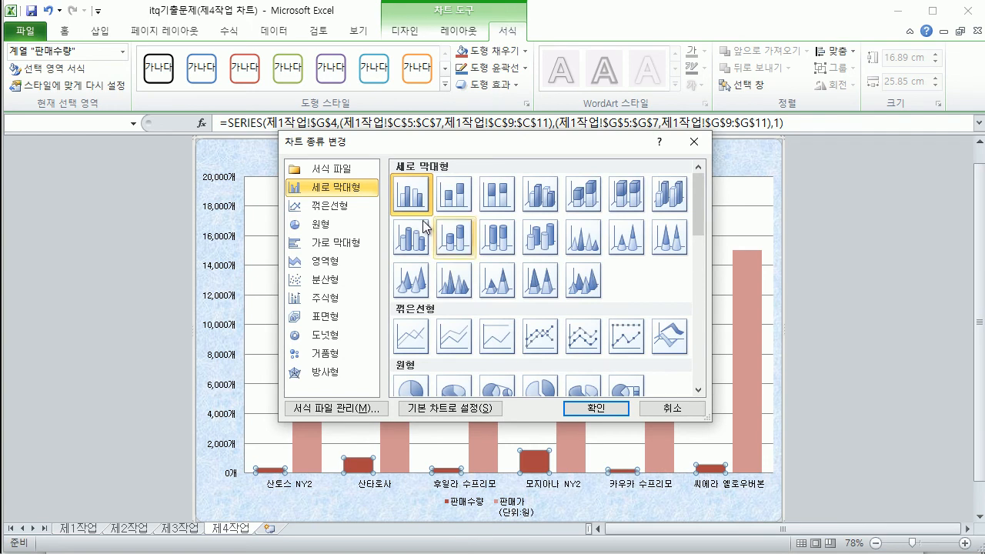
{"action": "left_click", "coordinate": [704, 143]}
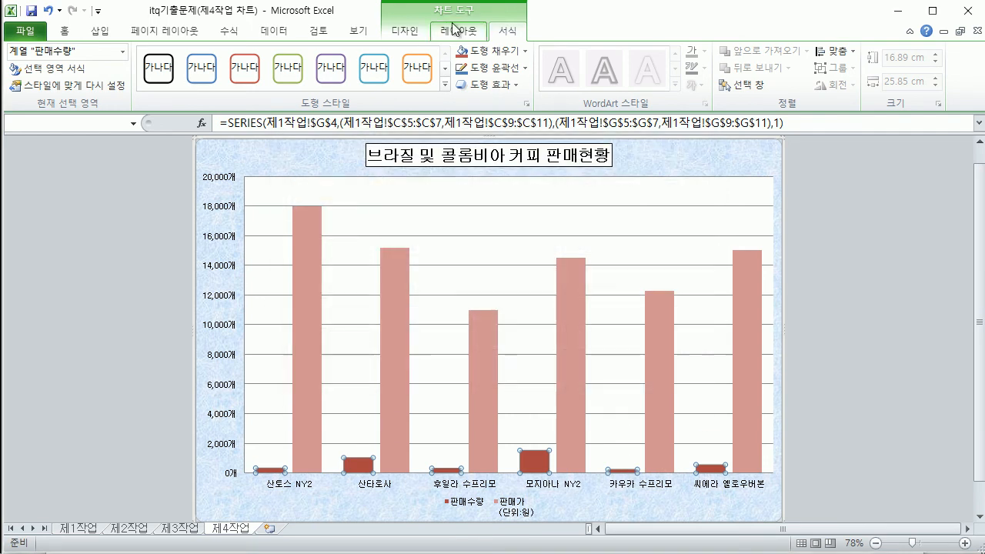
Change the chart type of the selected 판매수량 series to a line with markers (표식이 있는 꺾은선형).
{"action": "left_click", "coordinate": [404, 34]}
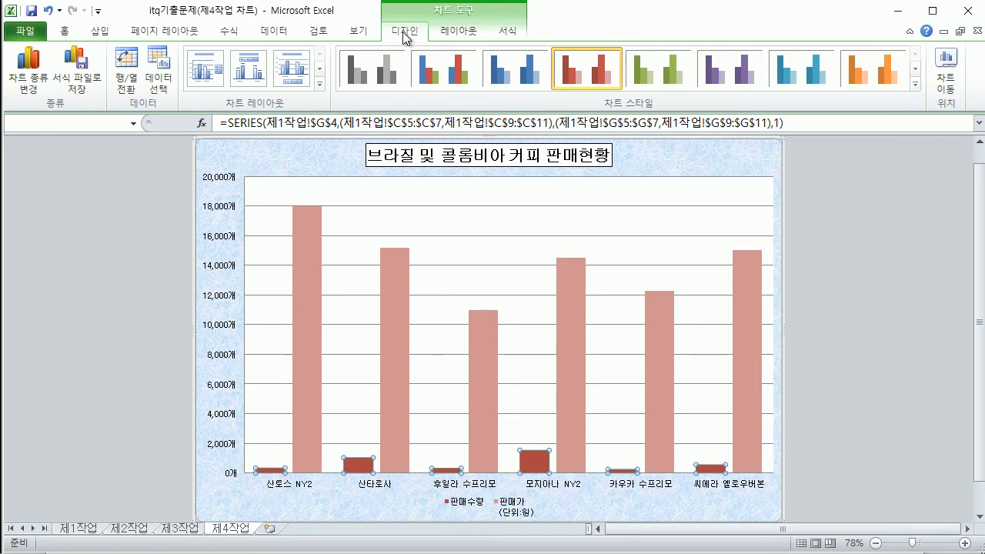
{"action": "left_click", "coordinate": [35, 71]}
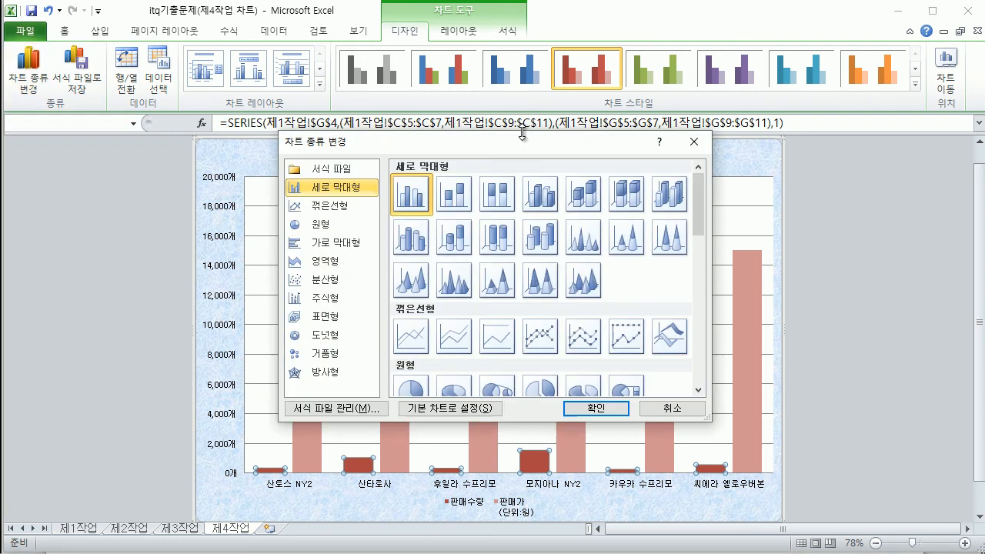
{"action": "left_click", "coordinate": [333, 208]}
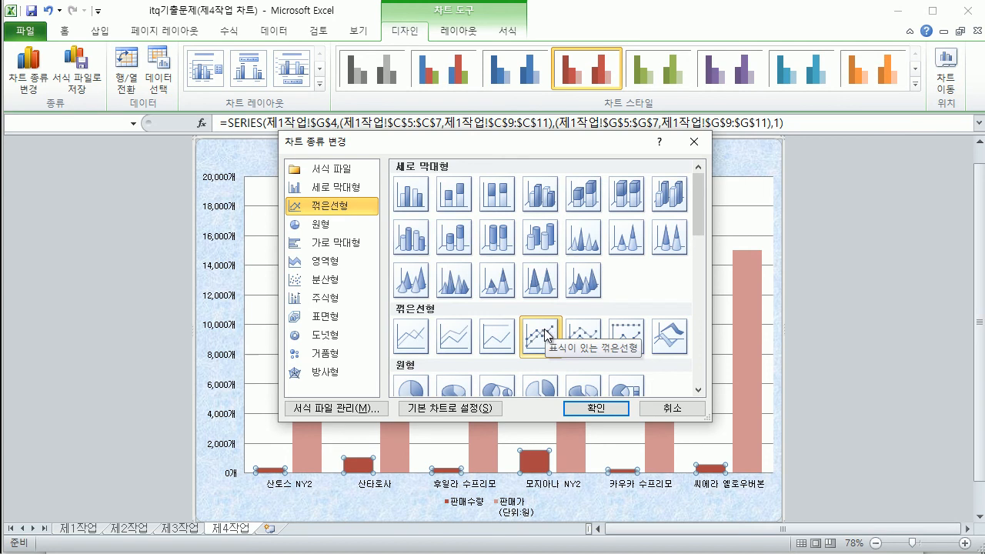
{"action": "left_click", "coordinate": [603, 408]}
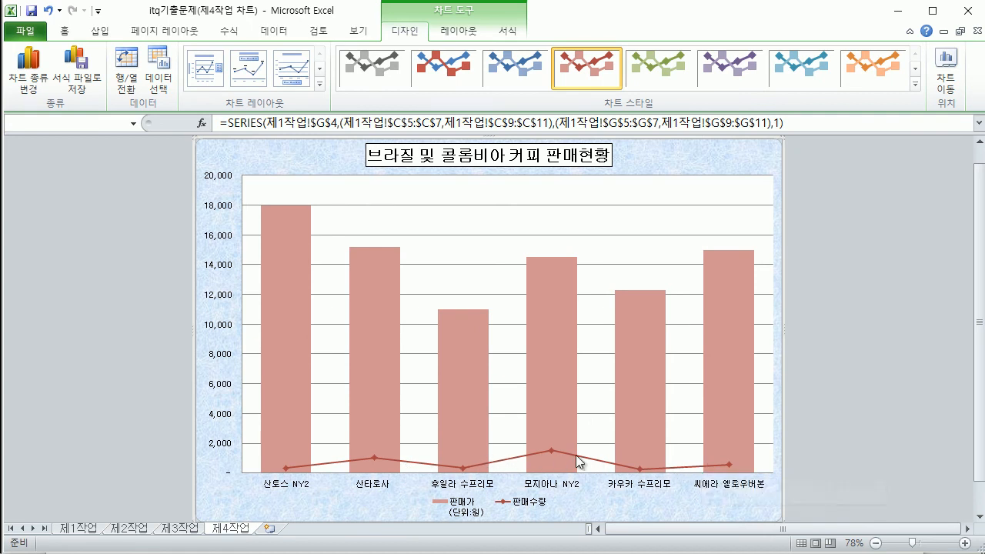
Plot the 판매수량 line series on the secondary axis (보조 축) and consult the exam's output form and conditions.
{"action": "left_click", "coordinate": [389, 460]}
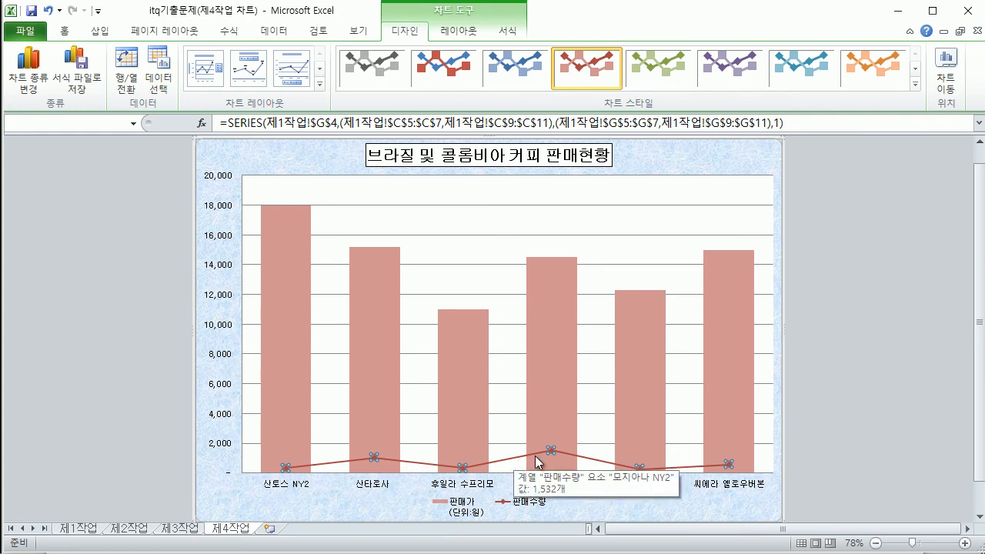
{"action": "right_click", "coordinate": [411, 466]}
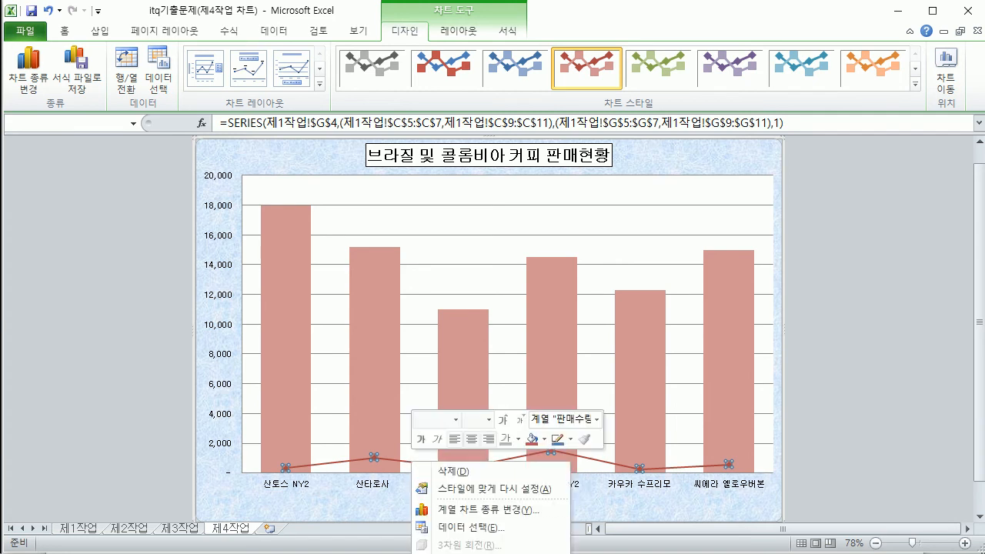
{"action": "left_click", "coordinate": [507, 32]}
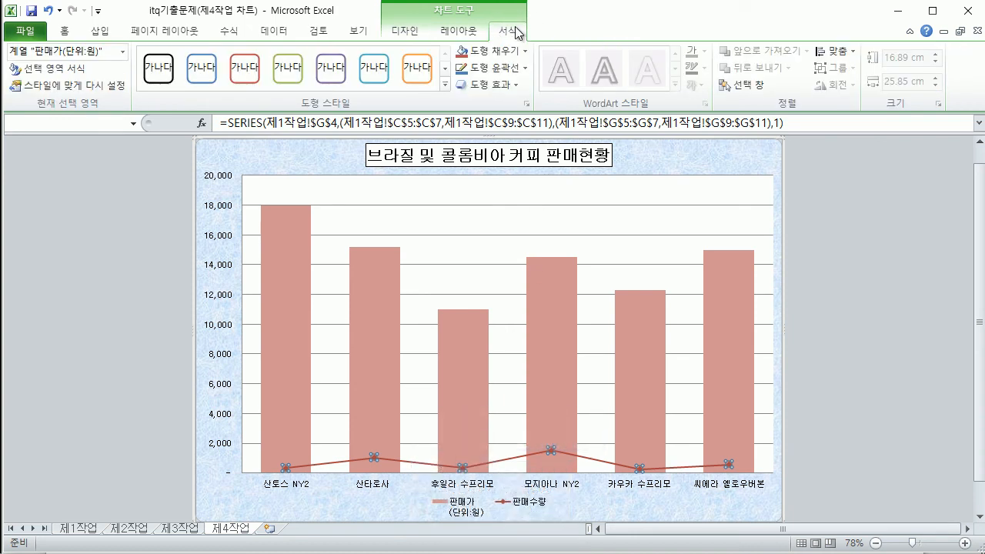
{"action": "left_click", "coordinate": [62, 74]}
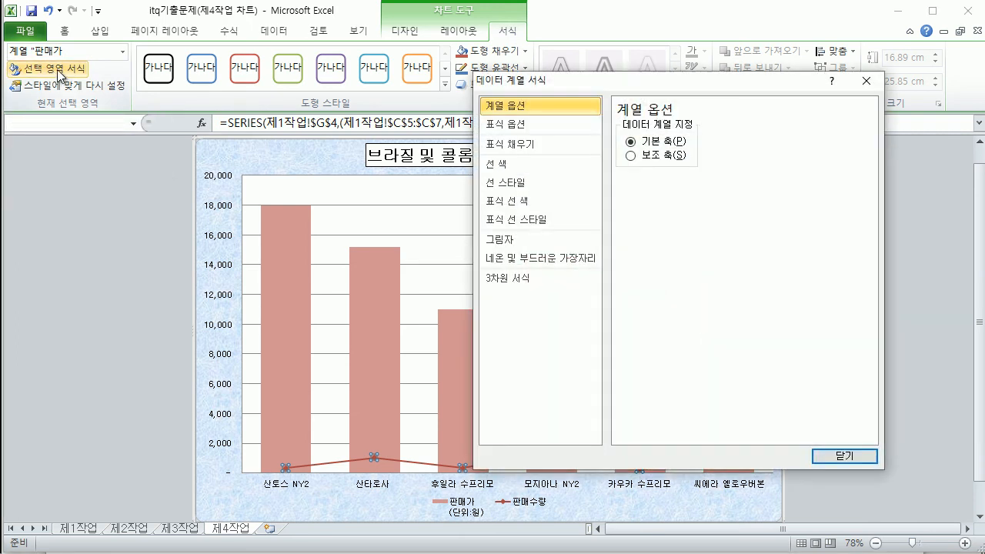
{"action": "left_click", "coordinate": [632, 154]}
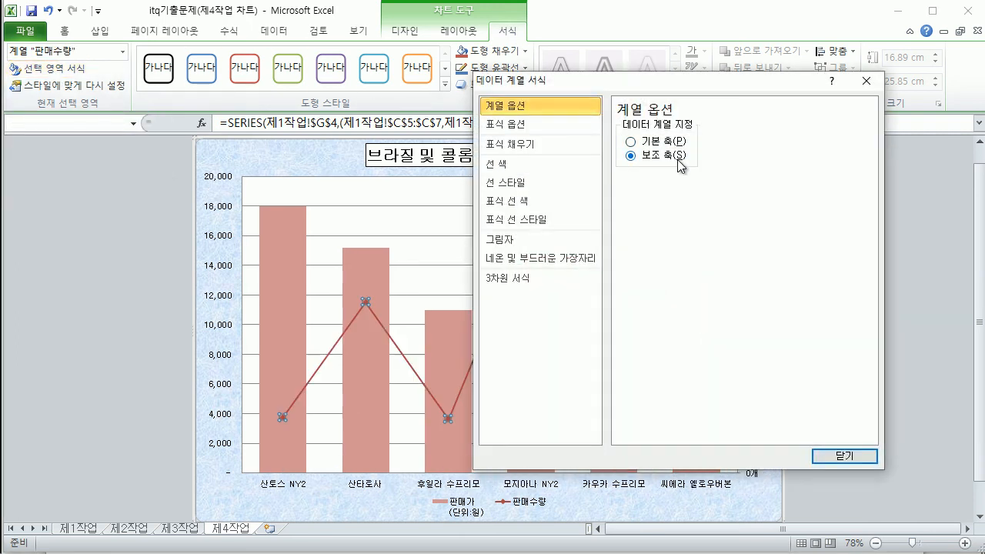
{"action": "left_click", "coordinate": [842, 456]}
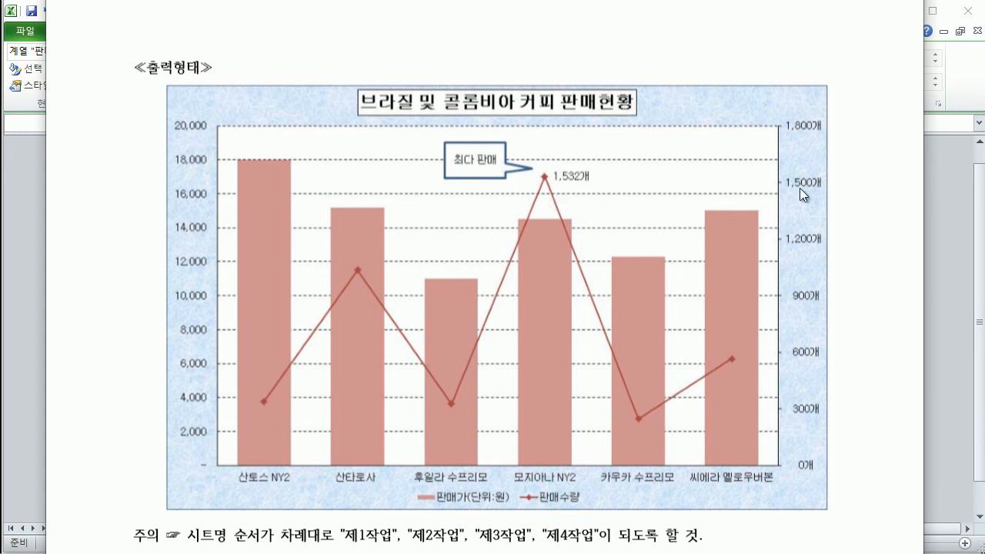
{"action": "left_click", "coordinate": [71, 296]}
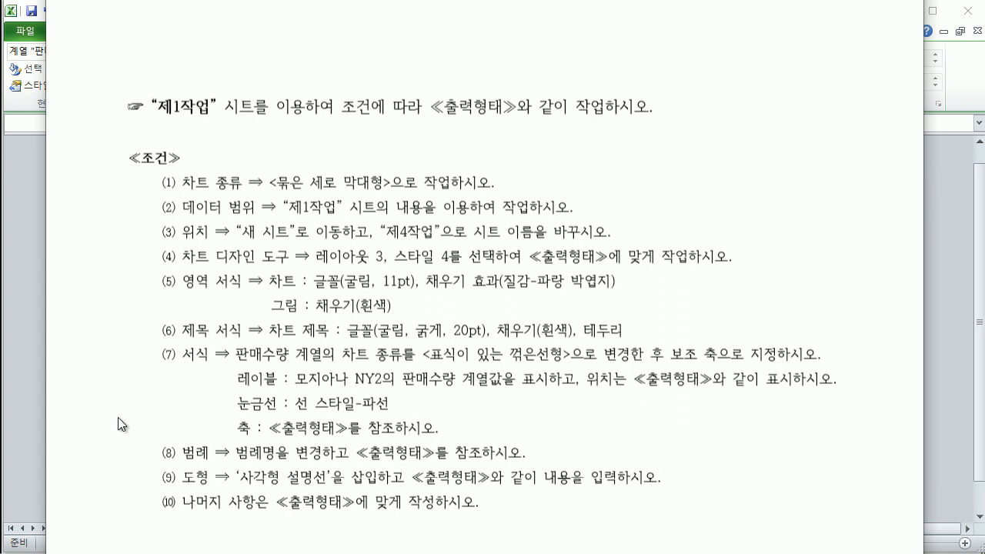
{"action": "left_click", "coordinate": [23, 290]}
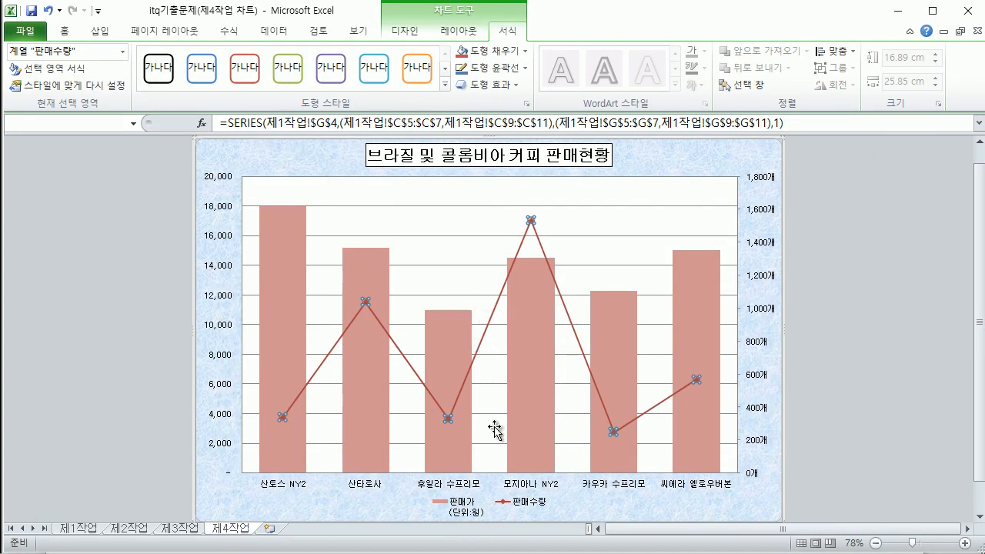
Rename the price series in the chart's data source to "판매가(단위:원)" so its legend entry reads on one line.
{"action": "left_click", "coordinate": [475, 507]}
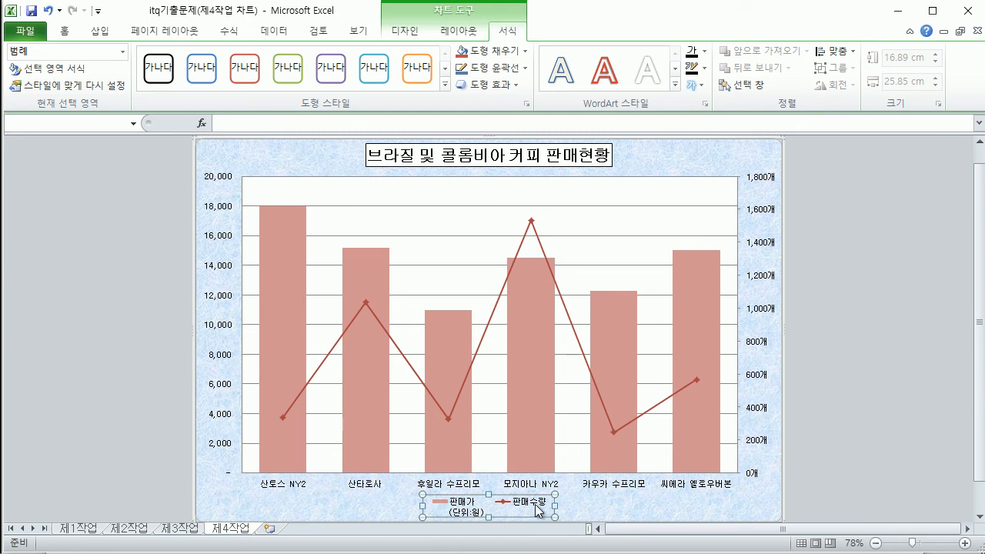
{"action": "left_click", "coordinate": [653, 156]}
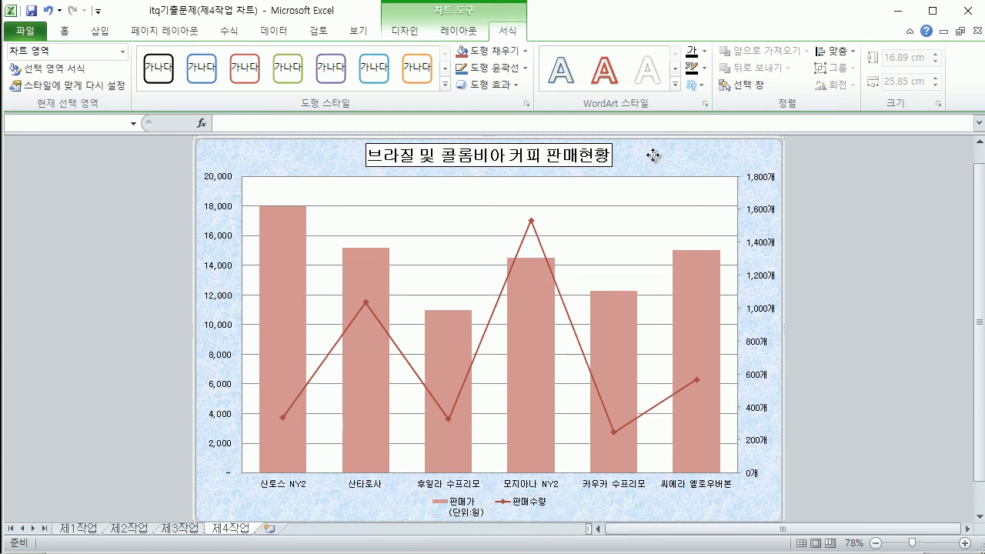
{"action": "right_click", "coordinate": [653, 156]}
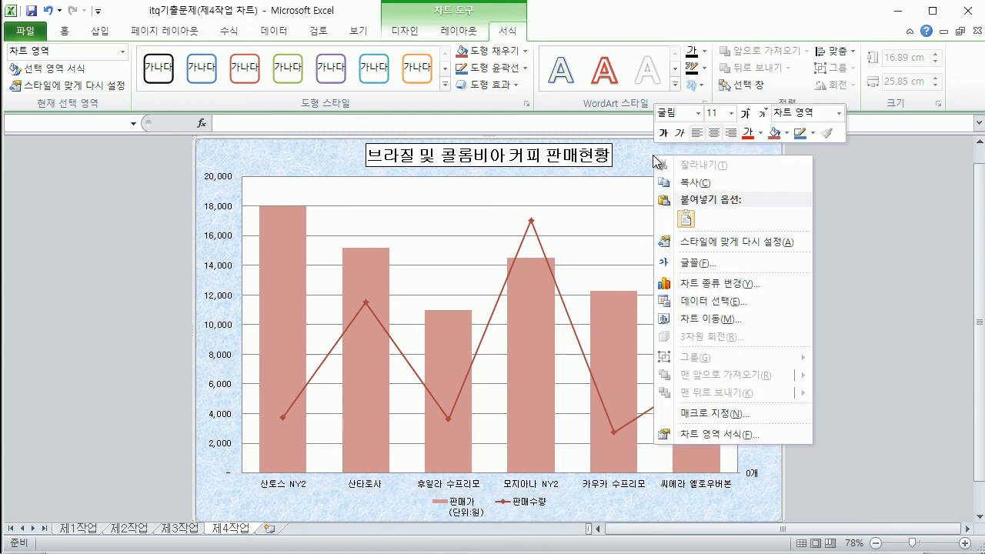
{"action": "left_click", "coordinate": [699, 302]}
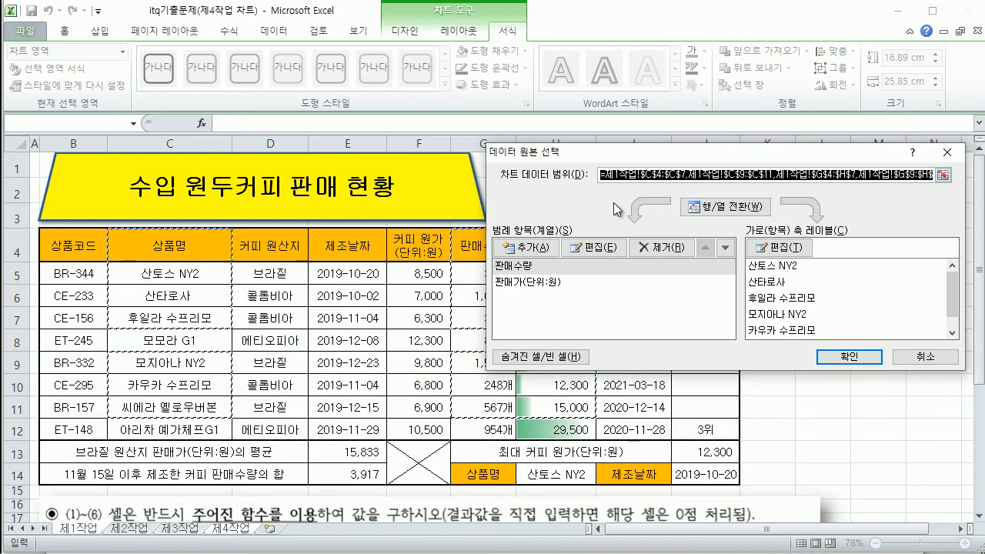
{"action": "left_click", "coordinate": [543, 285]}
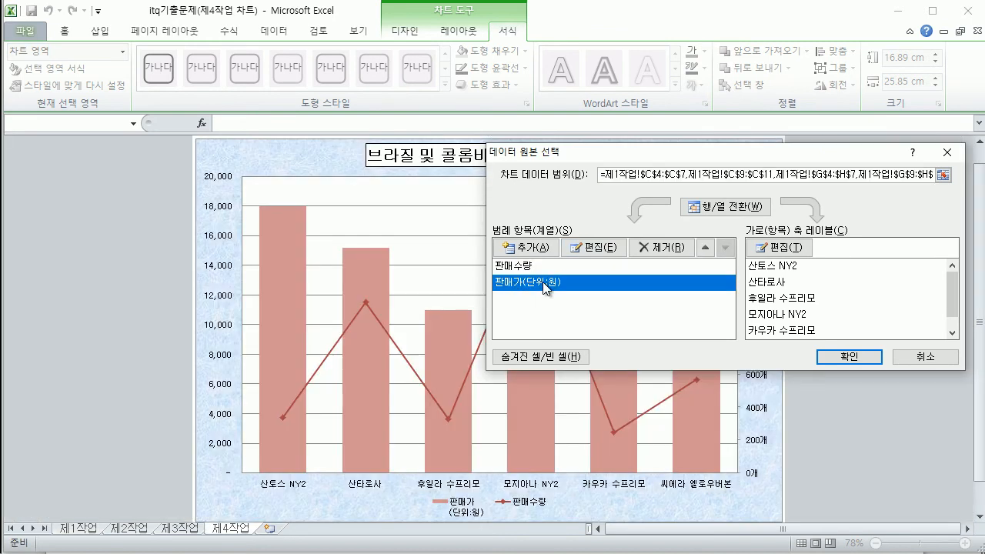
{"action": "left_click", "coordinate": [594, 248]}
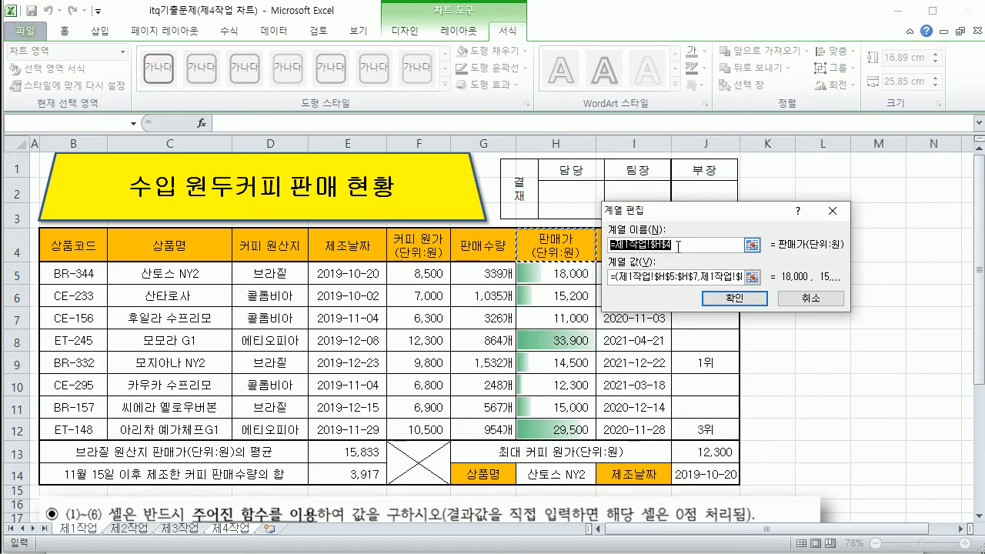
{"action": "key", "text": "BackSpace"}
{"action": "type", "text": "판매가"}
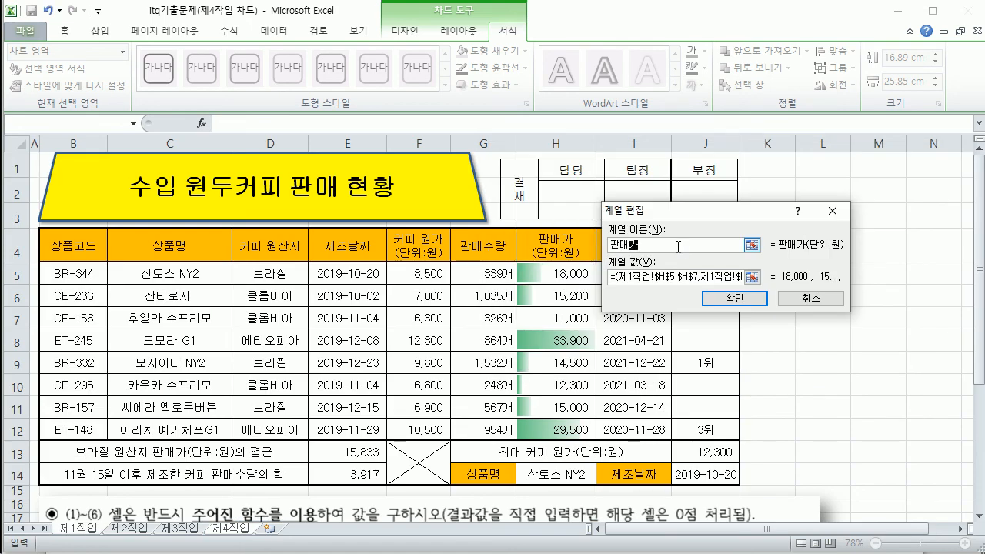
{"action": "type", "text": "(단위"}
{"action": "left_click", "coordinate": [716, 299]}
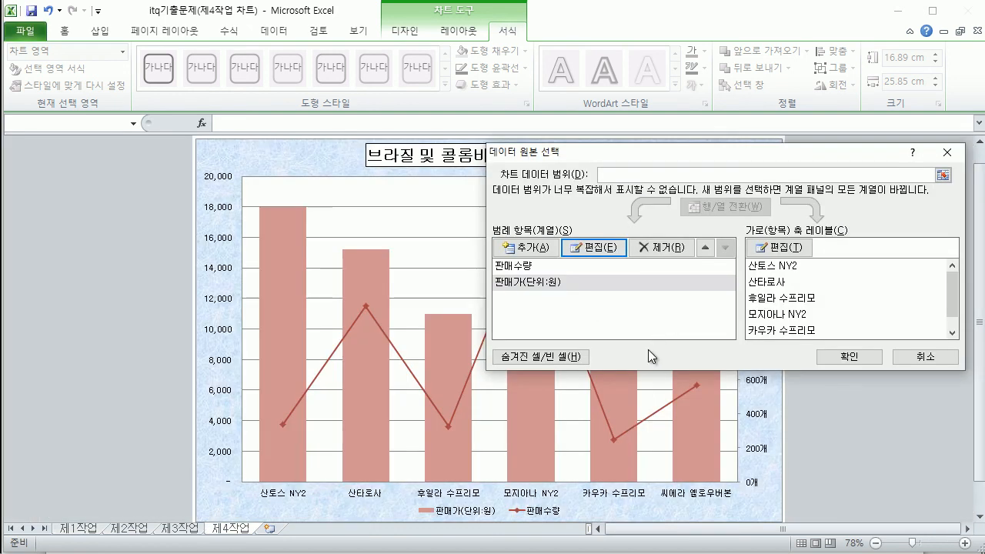
{"action": "left_click", "coordinate": [845, 357]}
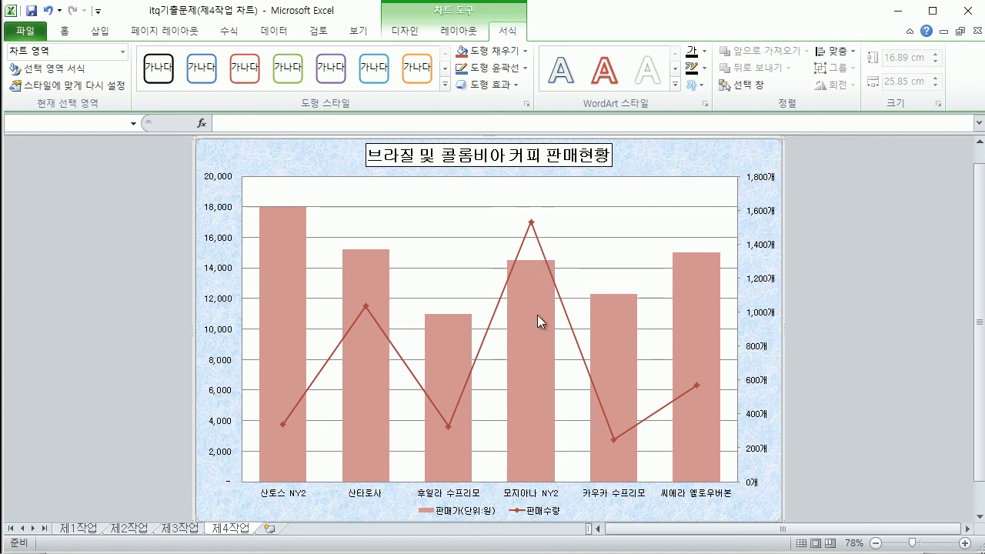
Add a data label to only the 모지아나 NY2 point of the 판매수량 line.
{"action": "mouse_move", "coordinate": [530, 220]}
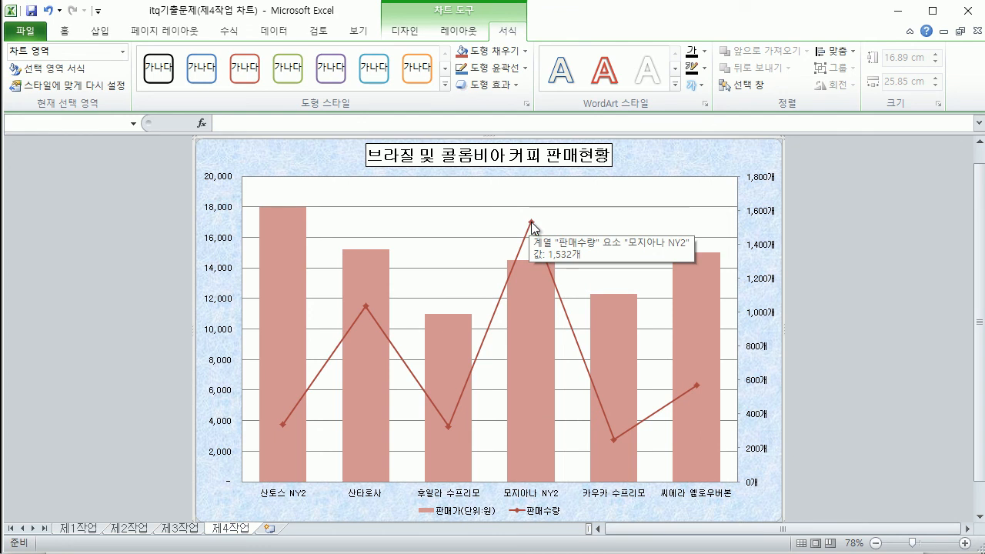
{"action": "left_click", "coordinate": [531, 225]}
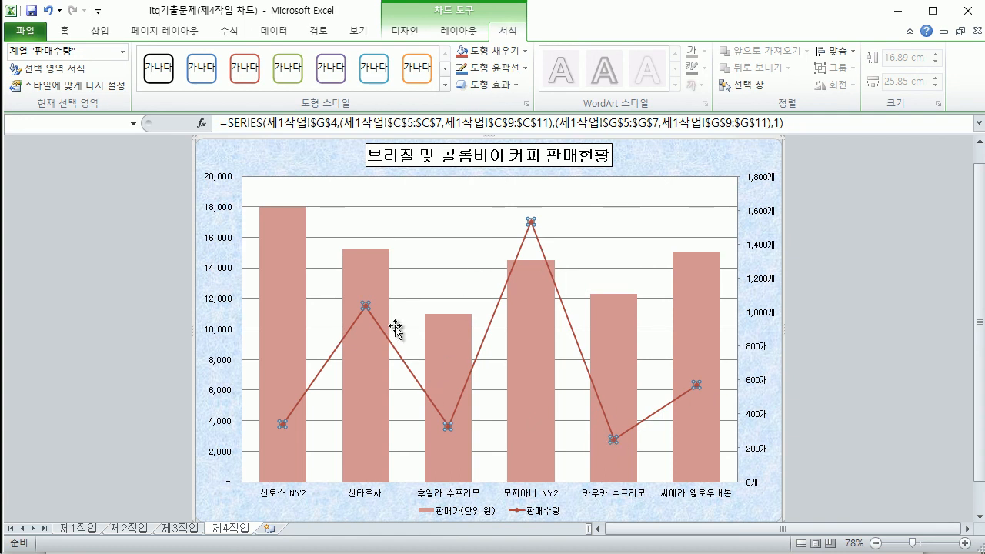
{"action": "left_click", "coordinate": [531, 222]}
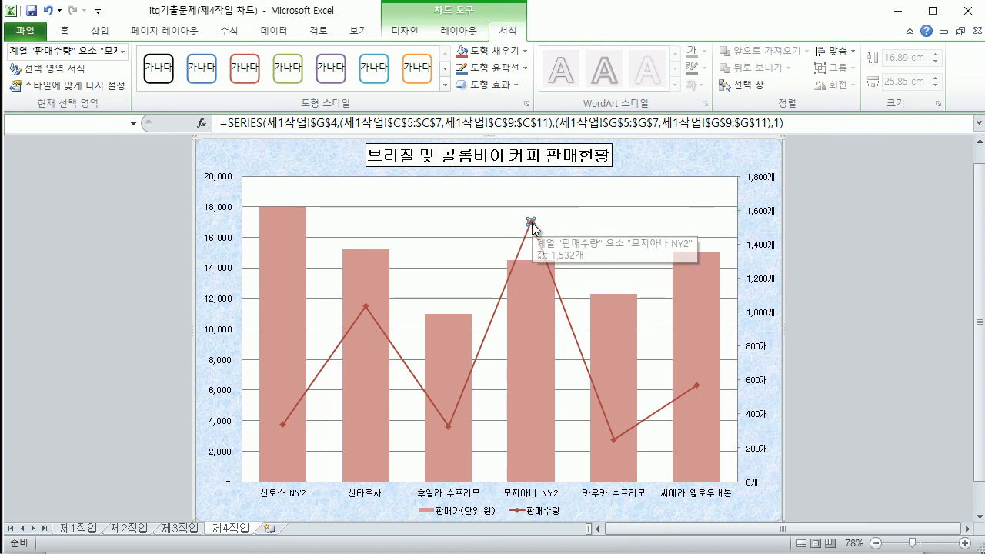
{"action": "right_click", "coordinate": [533, 223]}
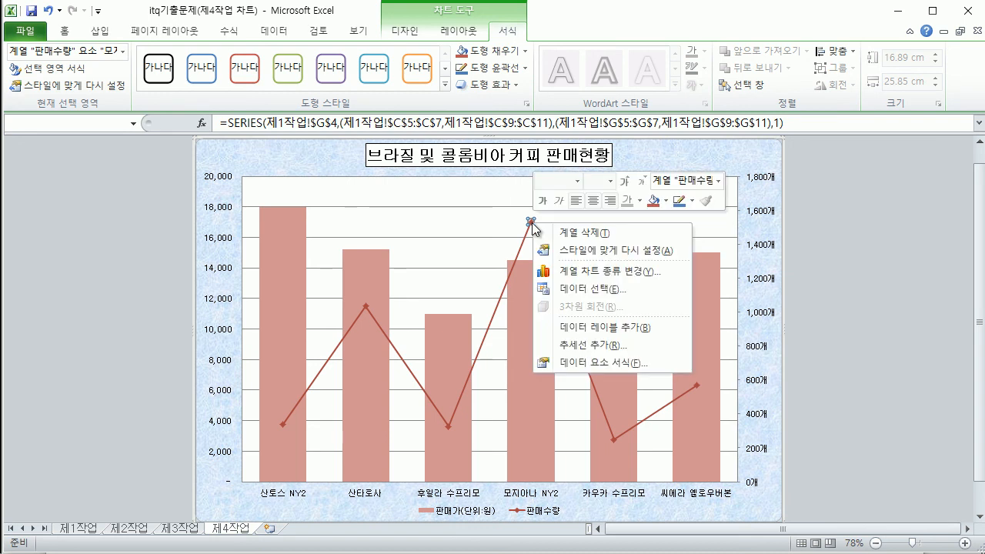
{"action": "left_click", "coordinate": [564, 330]}
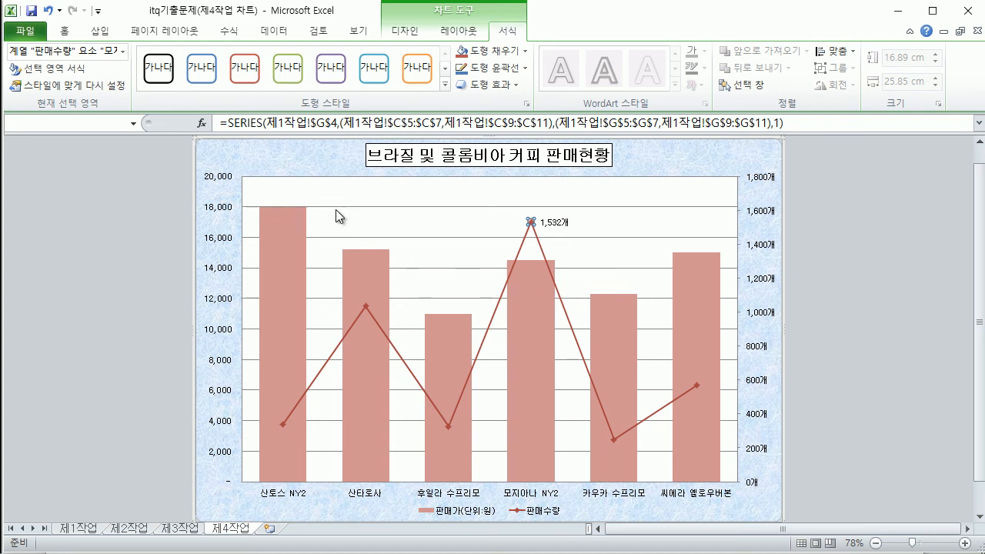
Change the dash type of the chart's major horizontal gridlines to a dashed line (파선).
{"action": "left_click", "coordinate": [406, 208]}
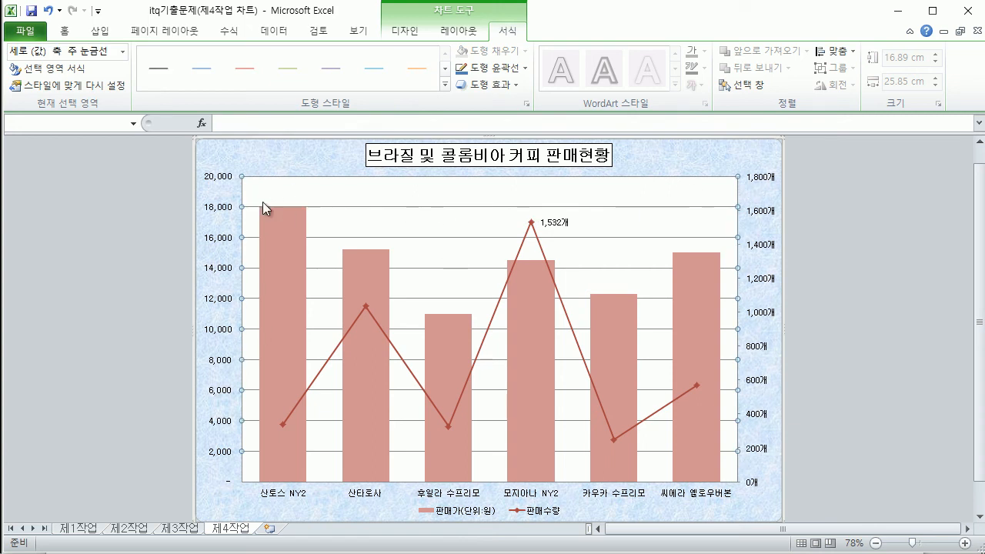
{"action": "right_click", "coordinate": [377, 212]}
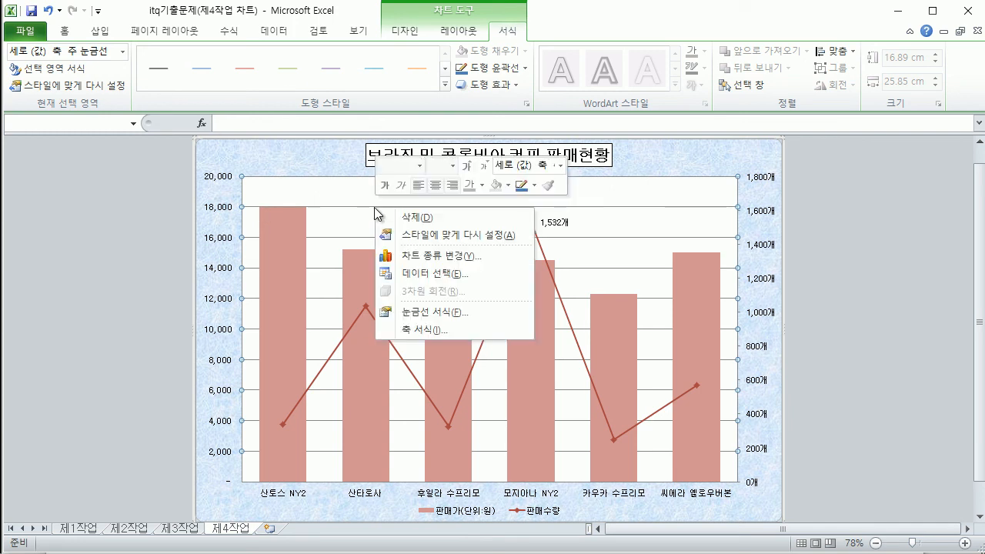
{"action": "left_click", "coordinate": [438, 311]}
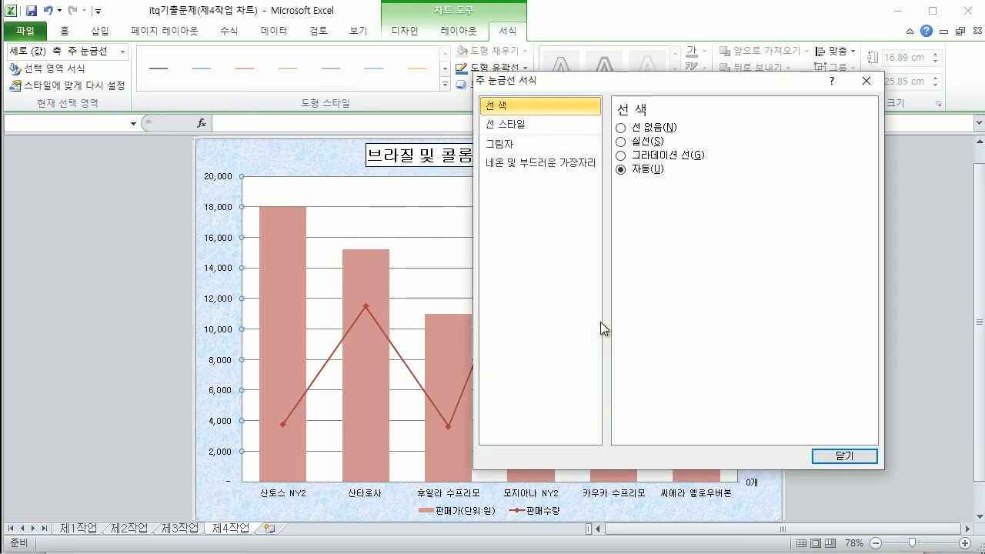
{"action": "left_click", "coordinate": [502, 123]}
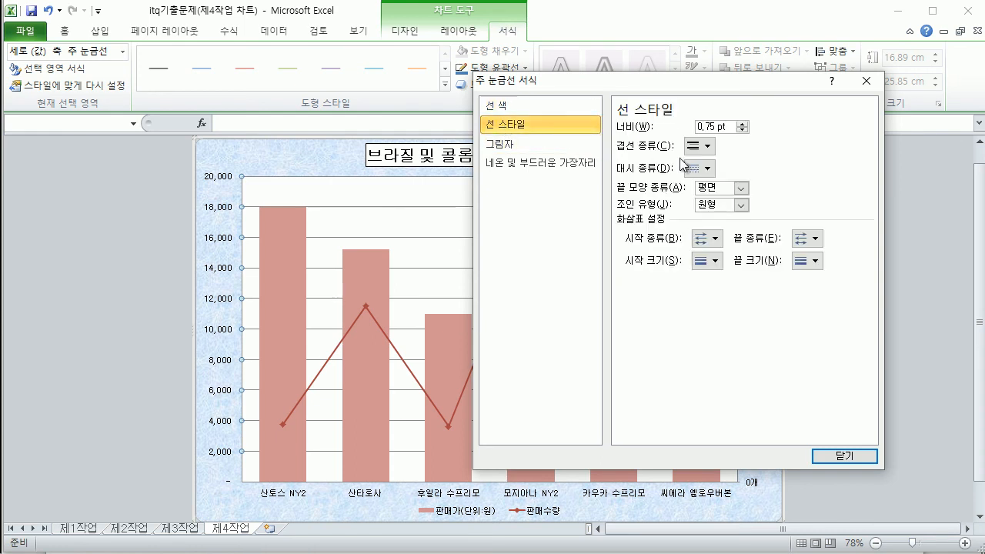
{"action": "left_click", "coordinate": [708, 169]}
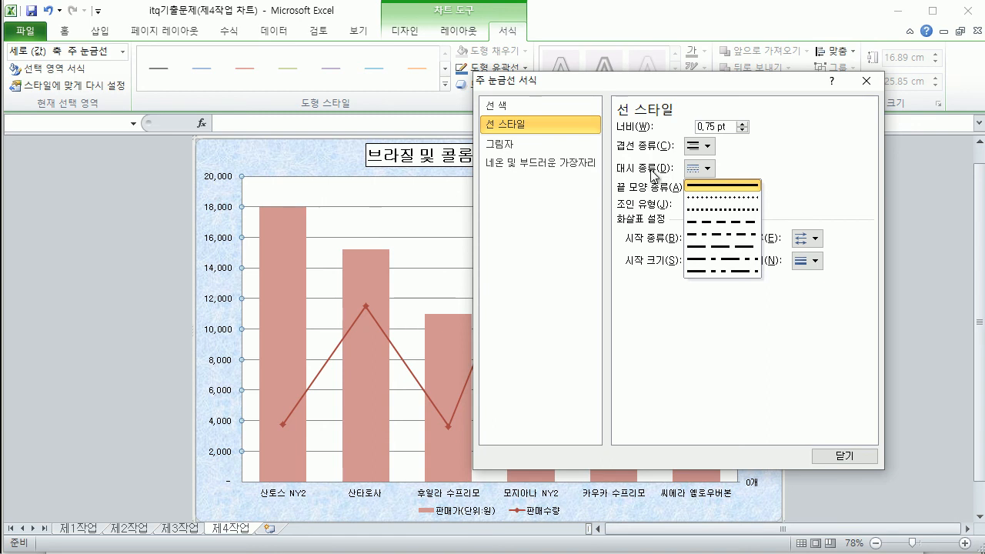
{"action": "left_click", "coordinate": [721, 222]}
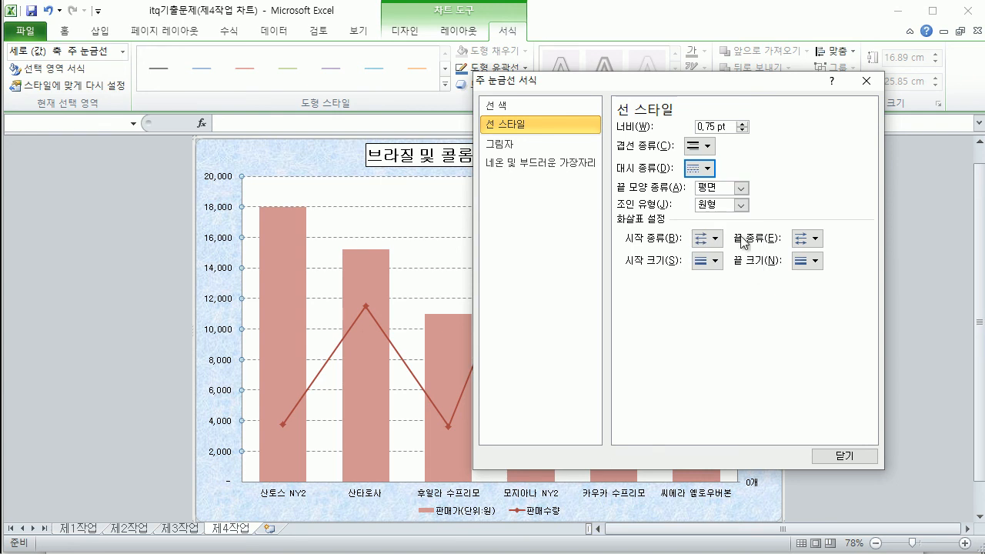
{"action": "left_click", "coordinate": [848, 457]}
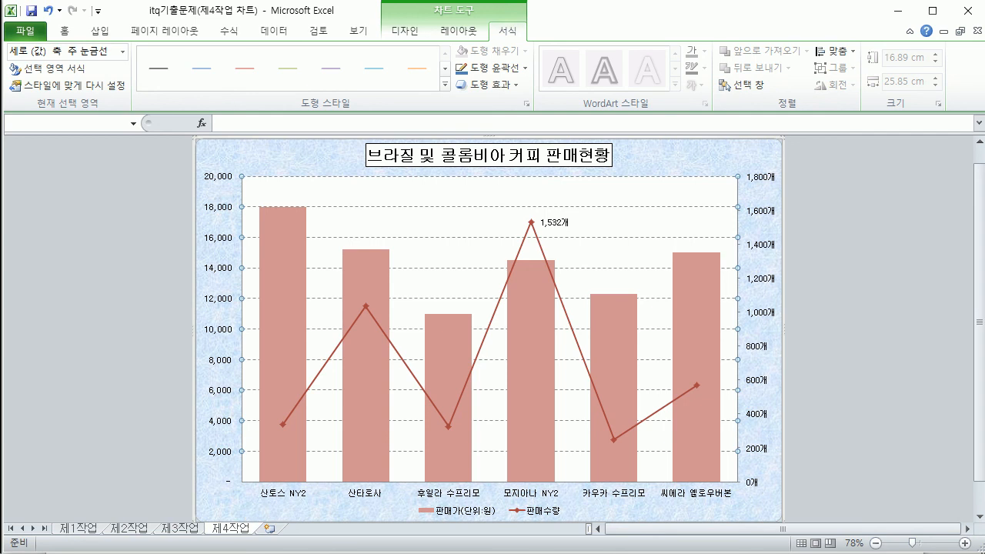
Consult the exam's output form and fix the secondary value axis maximum at 1800 and its major unit at 300.
{"action": "key", "text": "alt+Tab"}
{"action": "scroll", "coordinate": [358, 324], "scroll_direction": "down", "scroll_amount": 1}
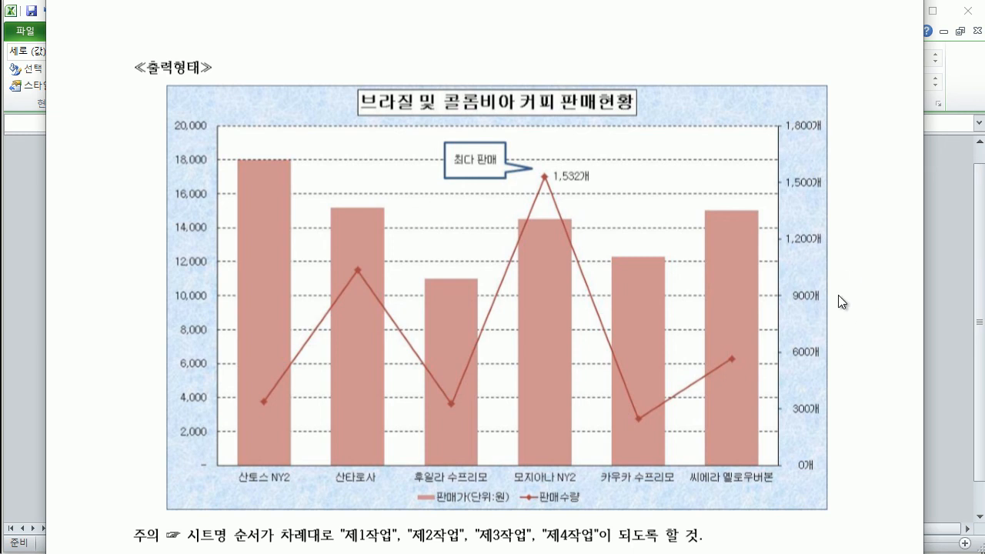
{"action": "left_click", "coordinate": [943, 303]}
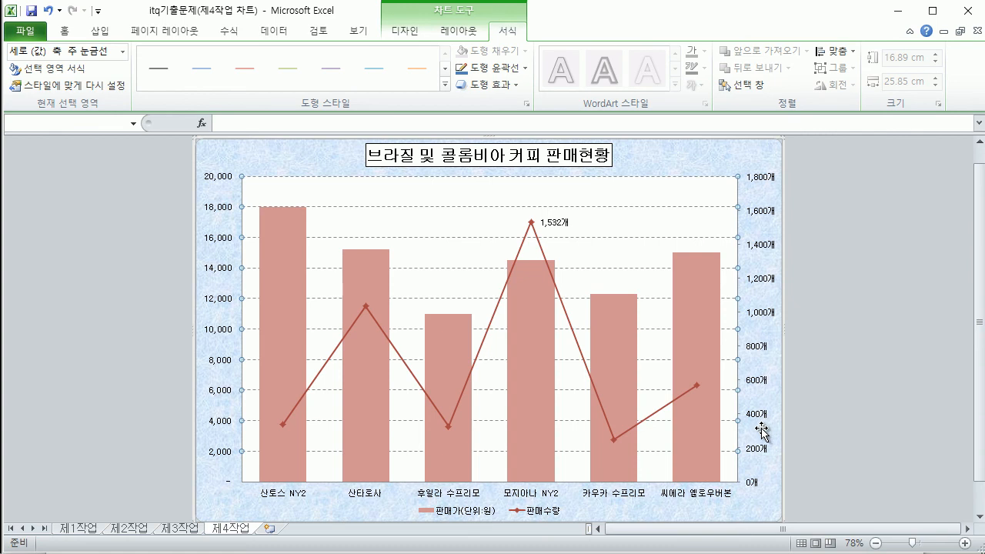
{"action": "left_click", "coordinate": [743, 214]}
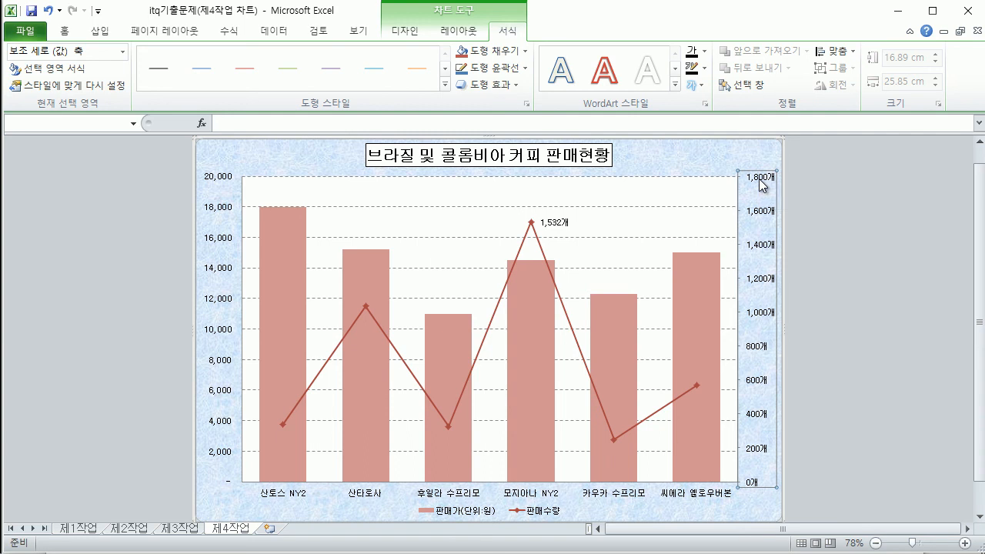
{"action": "right_click", "coordinate": [760, 180]}
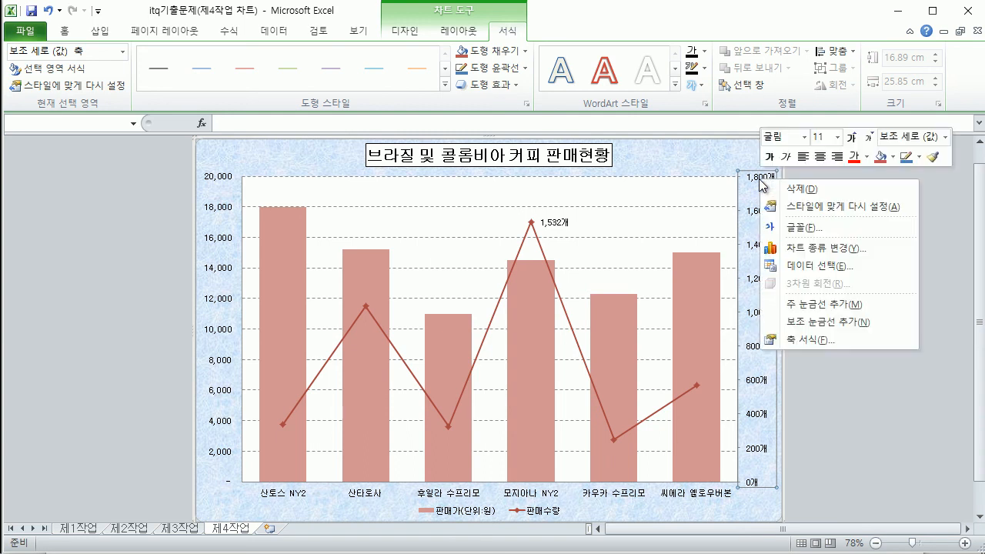
{"action": "left_click", "coordinate": [804, 340]}
{"action": "left_click_drag", "start_coordinate": [681, 85], "coordinate": [458, 79]}
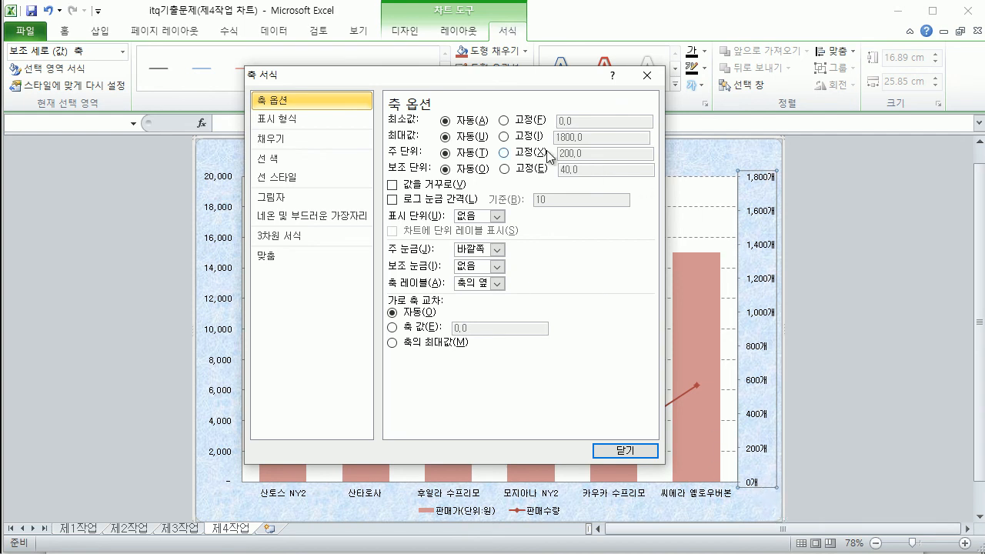
{"action": "left_click", "coordinate": [505, 137]}
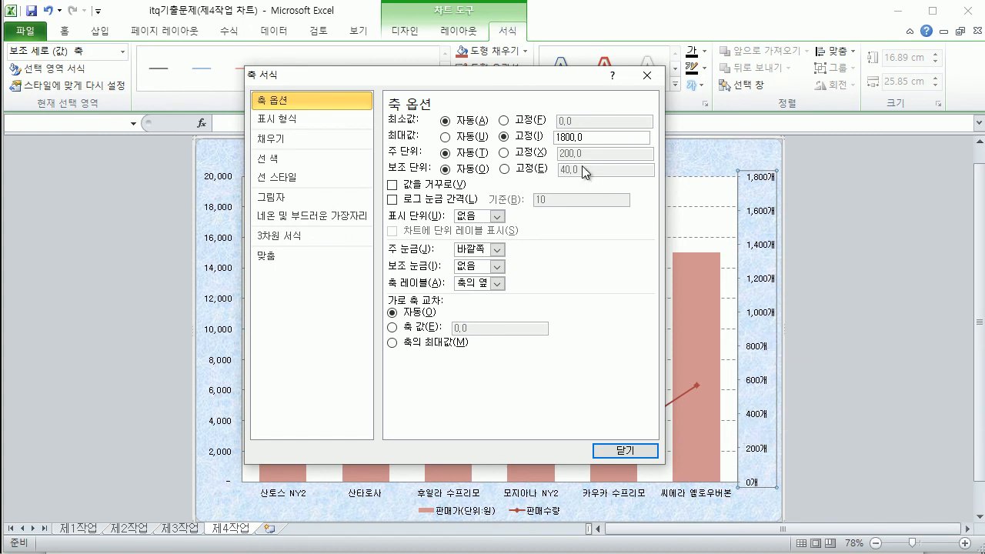
{"action": "left_click", "coordinate": [504, 152]}
{"action": "left_click", "coordinate": [543, 153]}
{"action": "type", "text": "300"}
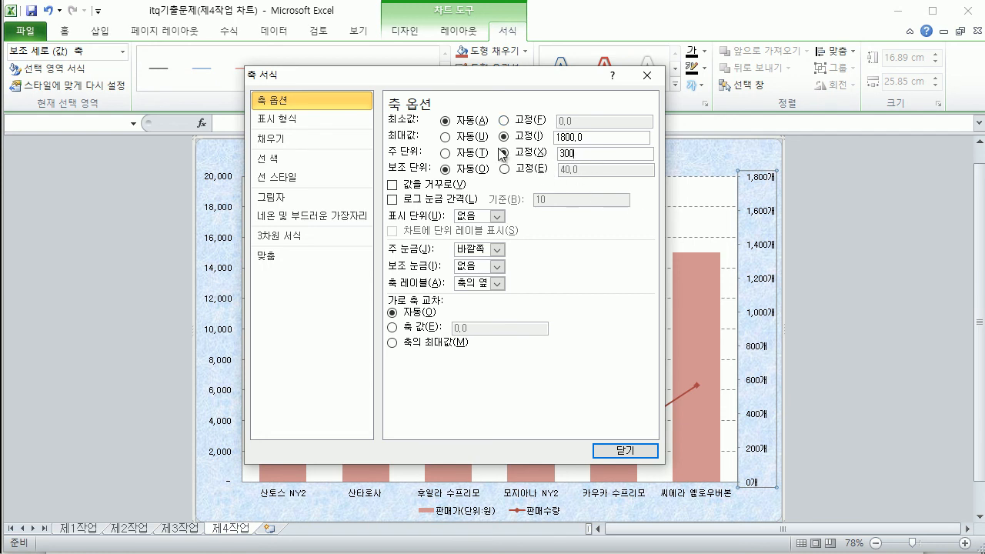
{"action": "left_click", "coordinate": [624, 451]}
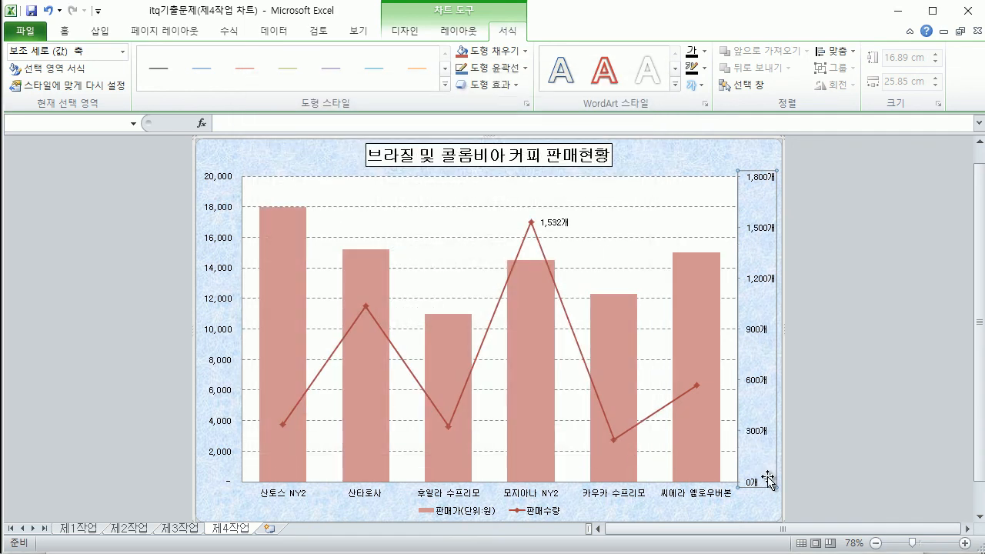
Examine the exam's output form for the callout's shape, text and placement, and compare the axes with the chart.
{"action": "key", "text": "alt+Tab"}
{"action": "left_click_drag", "start_coordinate": [706, 2], "coordinate": [410, 1]}
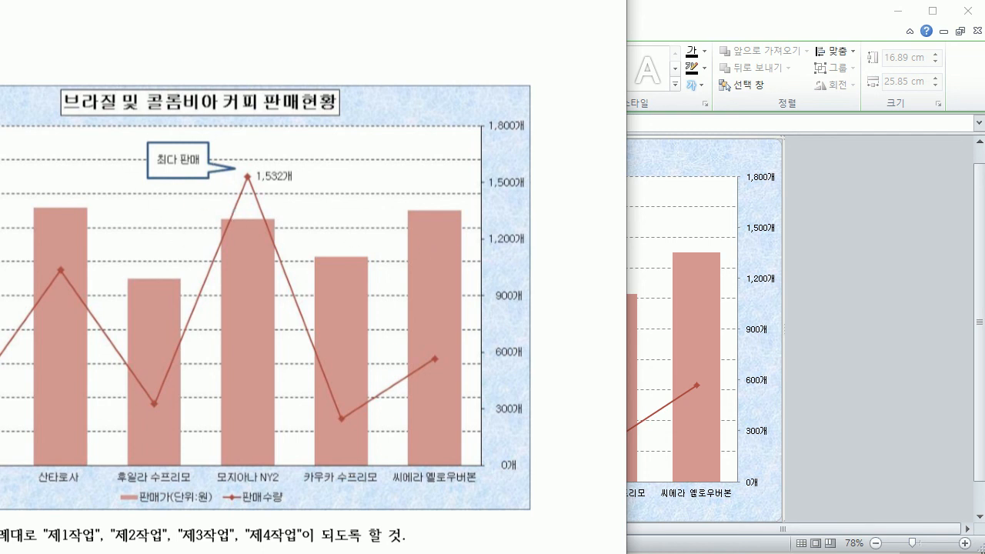
{"action": "left_click_drag", "start_coordinate": [0, 252], "coordinate": [271, 253]}
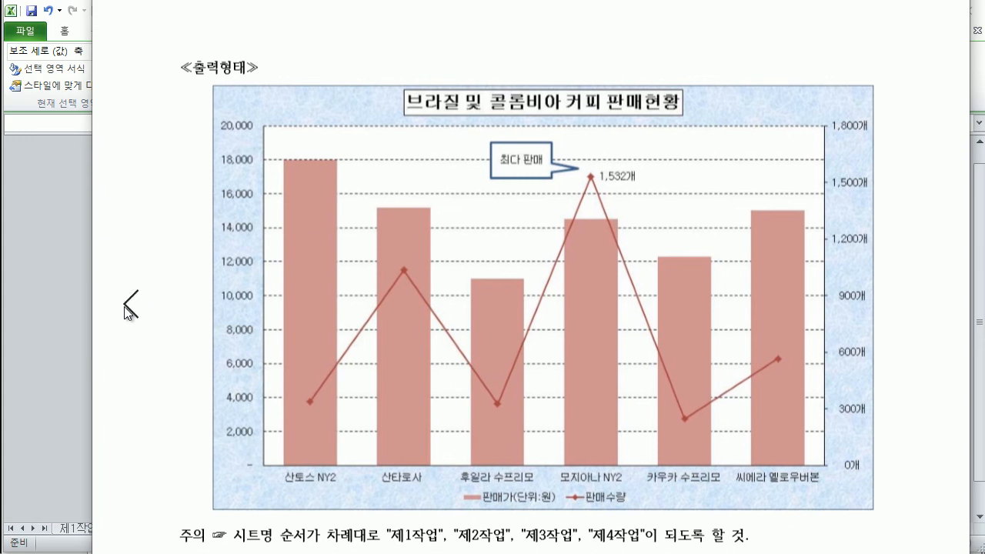
{"action": "left_click", "coordinate": [125, 306]}
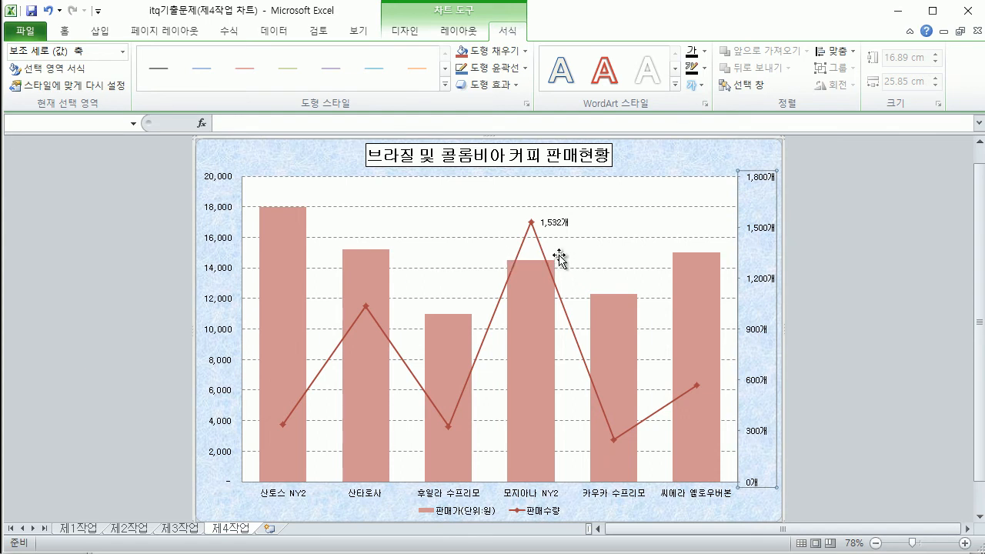
{"action": "left_click", "coordinate": [845, 223]}
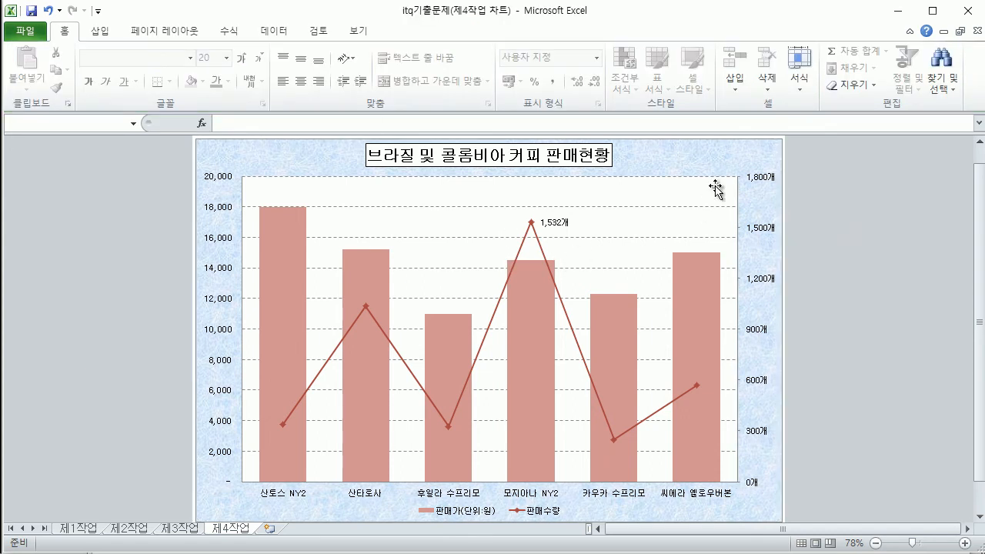
{"action": "left_click", "coordinate": [748, 159]}
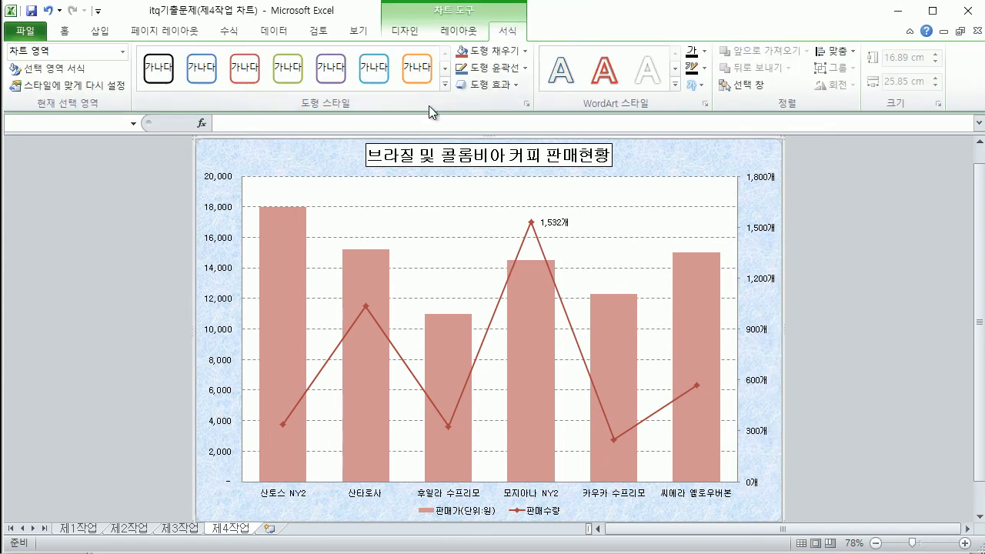
{"action": "left_click", "coordinate": [117, 35]}
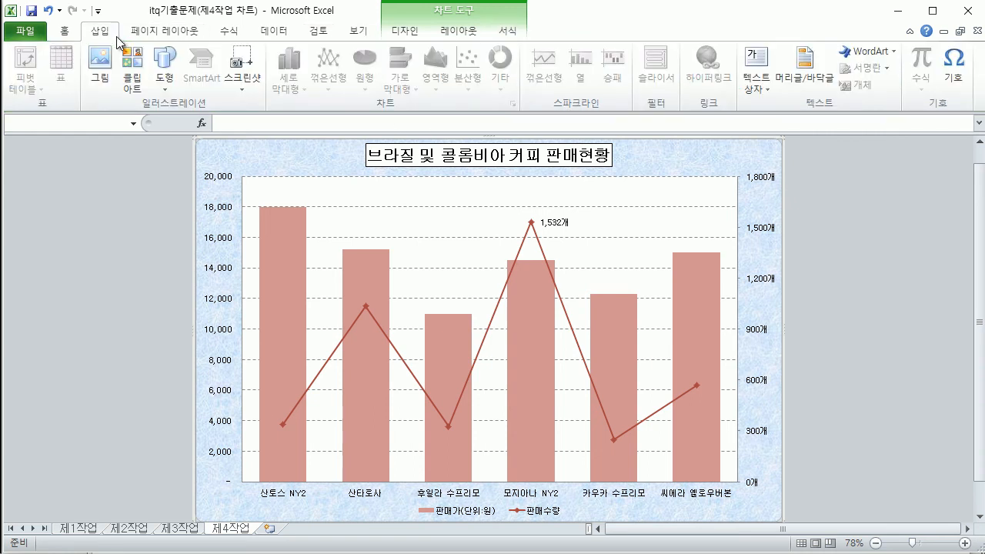
{"action": "left_click", "coordinate": [167, 84]}
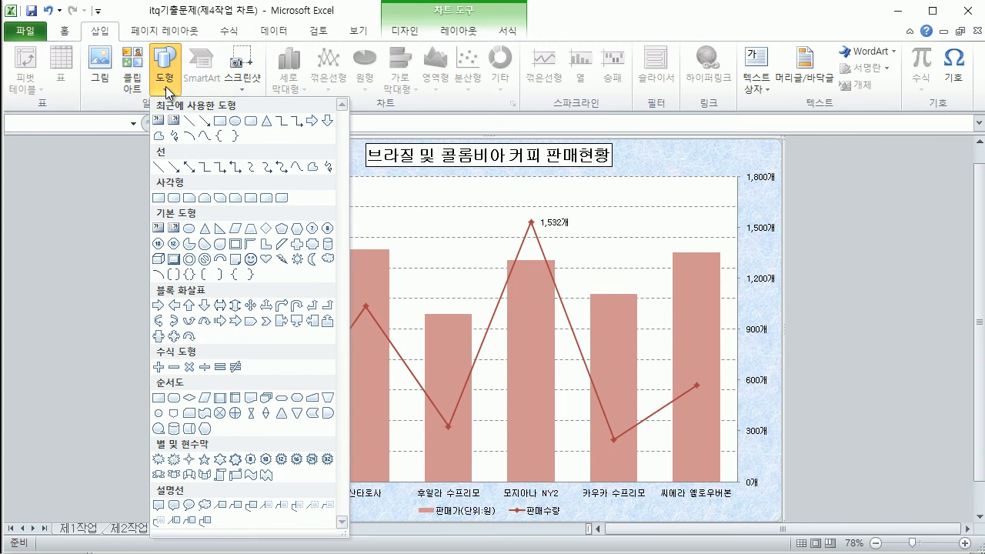
{"action": "left_click", "coordinate": [907, 266]}
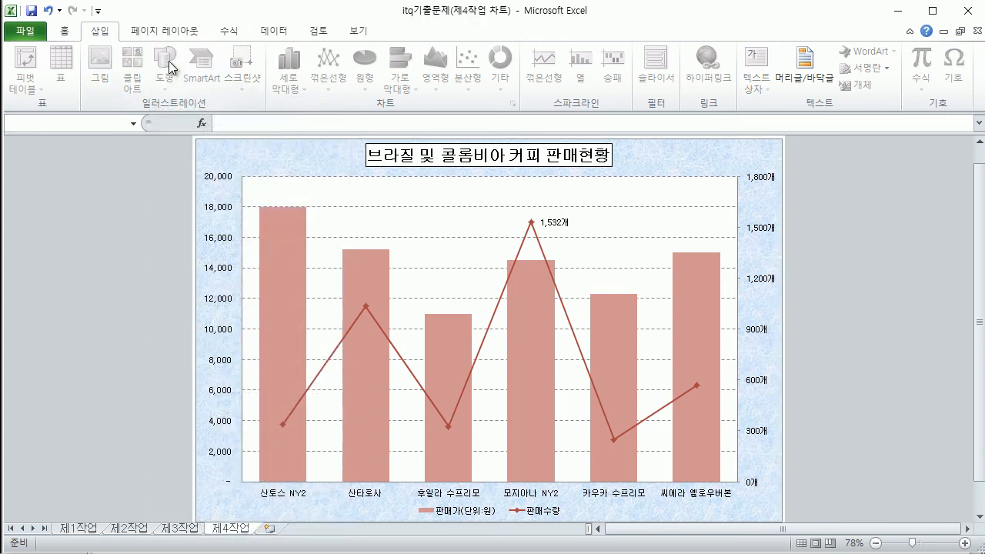
Add a rectangular callout about 2.51 × 1.36 cm inside the chart, reading "최다 판매", with its tail pointing at the 모지아나 NY2 판매수량 point.
{"action": "left_click", "coordinate": [717, 156]}
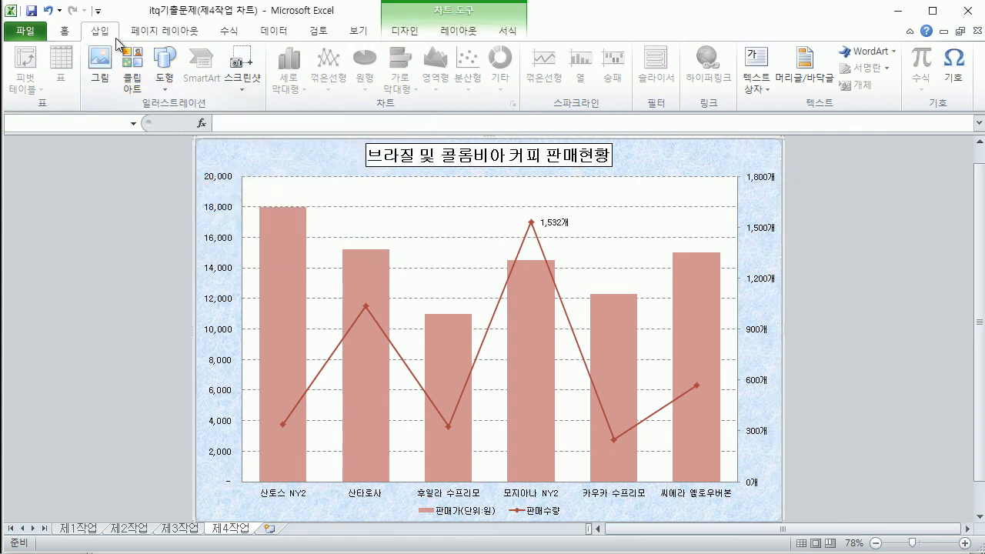
{"action": "left_click", "coordinate": [165, 77]}
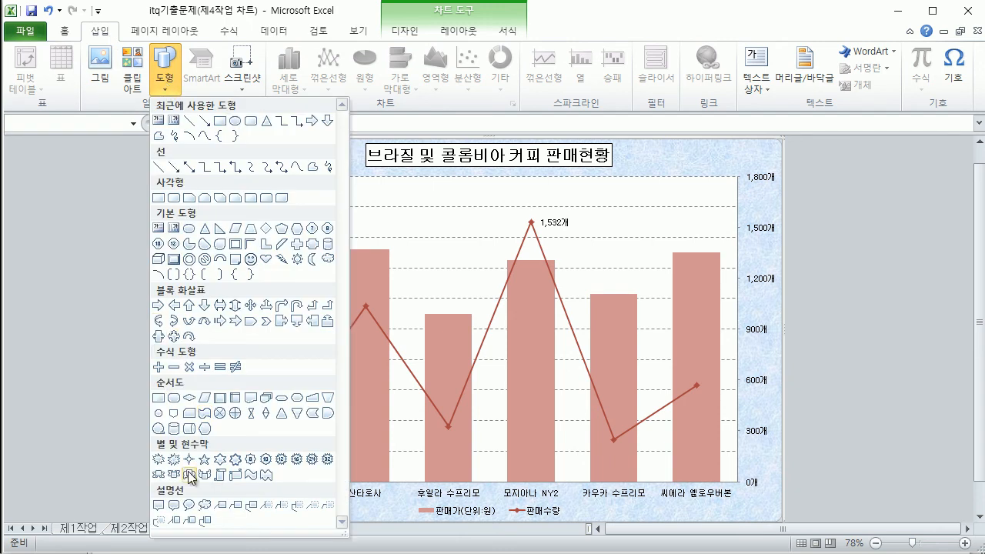
{"action": "left_click", "coordinate": [158, 505]}
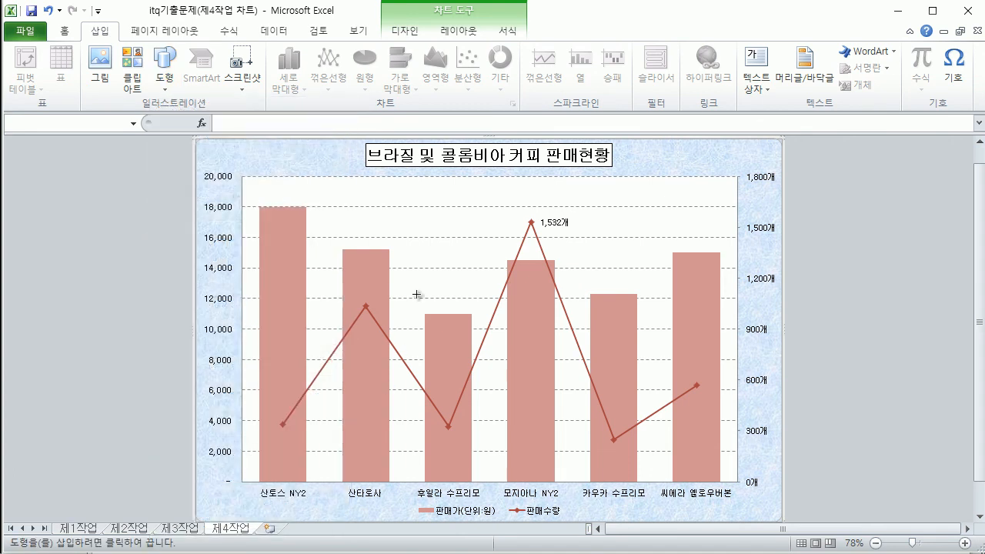
{"action": "left_click_drag", "start_coordinate": [412, 188], "coordinate": [468, 221]}
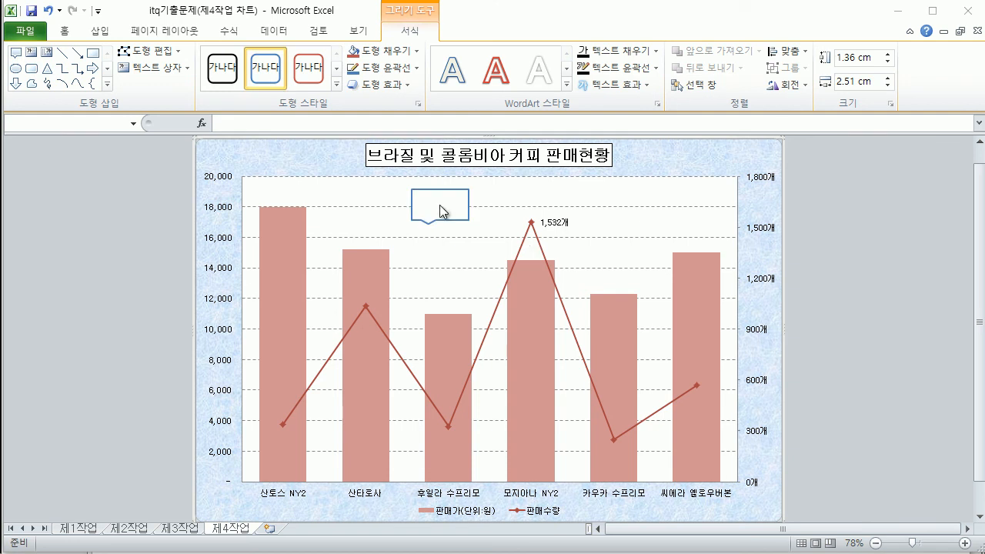
{"action": "left_click", "coordinate": [442, 213]}
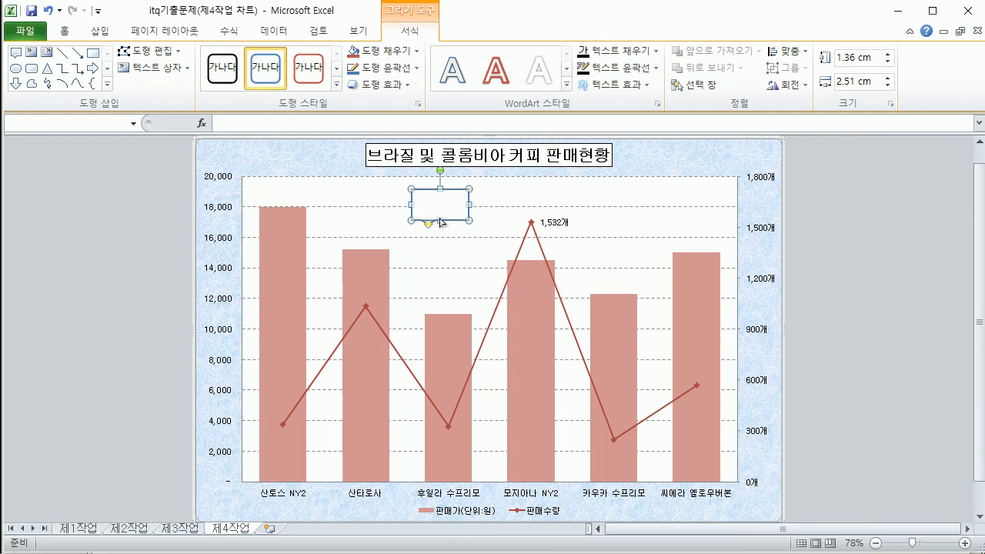
{"action": "left_click_drag", "start_coordinate": [458, 211], "coordinate": [521, 216]}
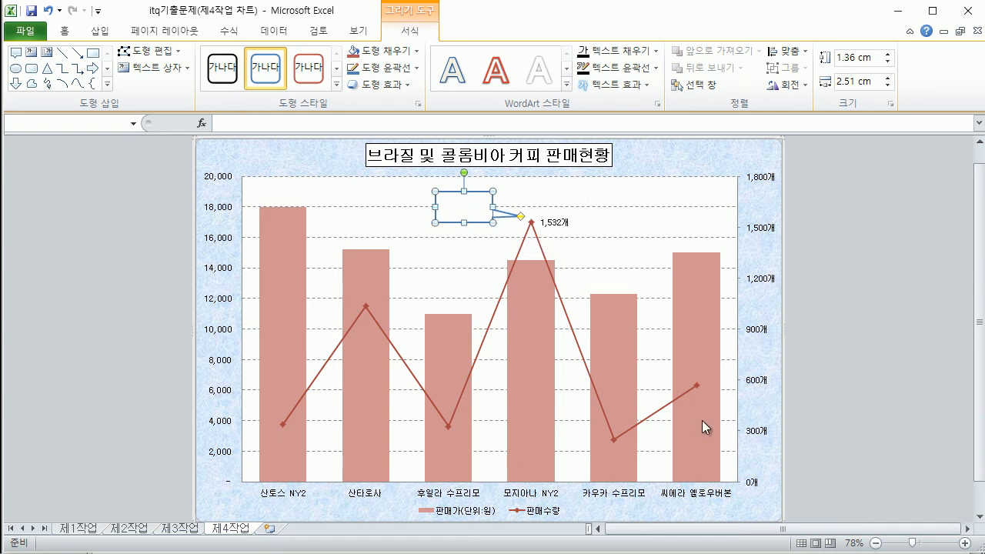
{"action": "type", "text": "최"}
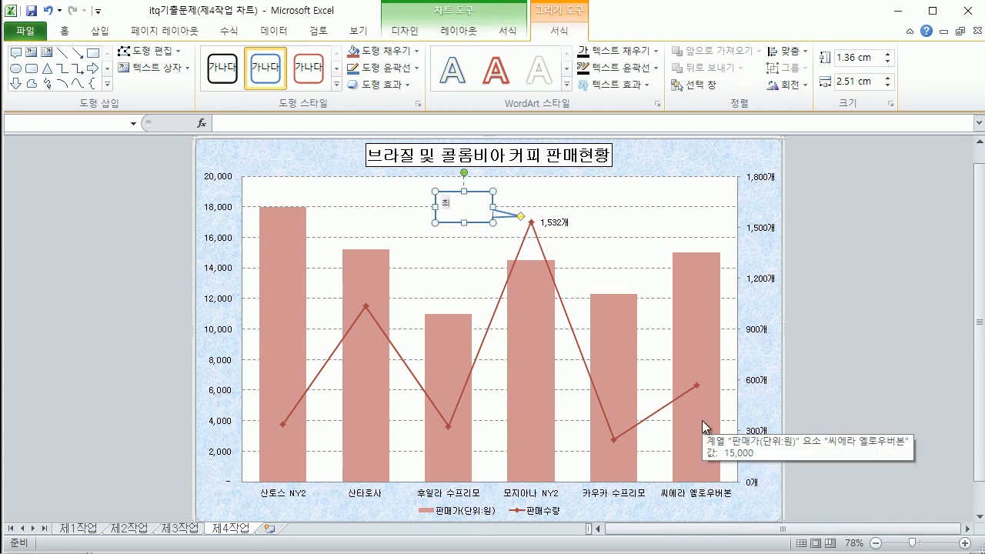
{"action": "type", "text": "다 판매"}
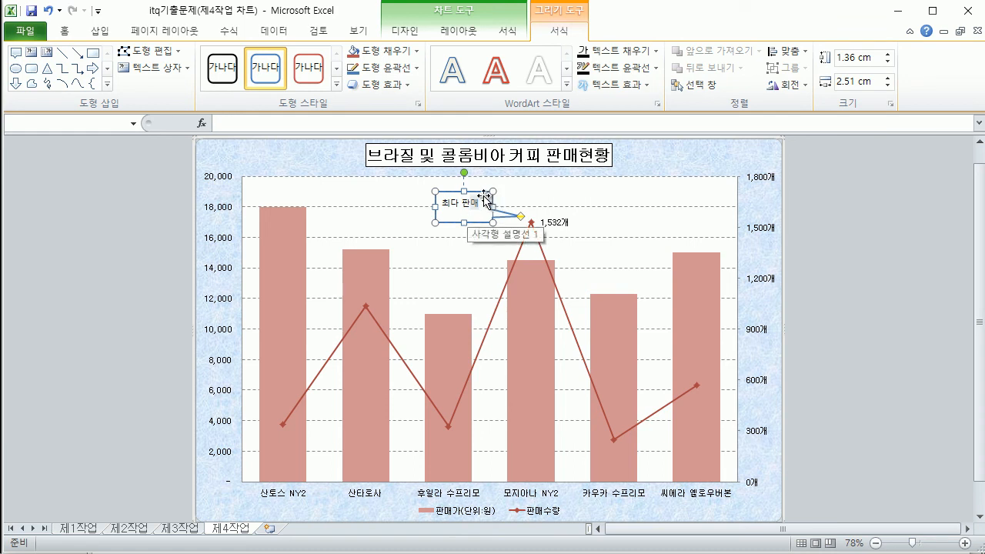
Set the "최다 판매" callout's font to 굴림 and centre its text both vertically and horizontally.
{"action": "left_click_drag", "start_coordinate": [464, 222], "coordinate": [464, 223]}
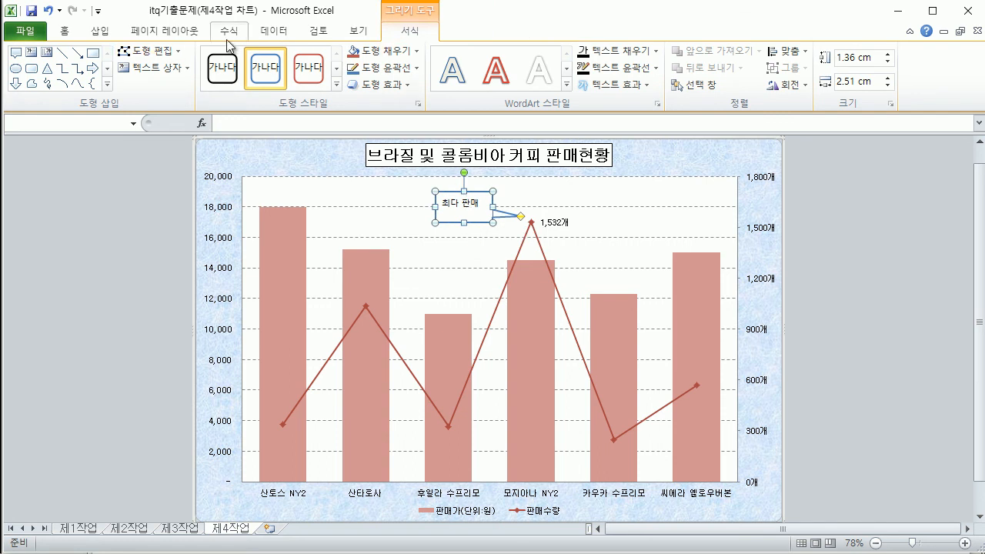
{"action": "left_click", "coordinate": [66, 31]}
{"action": "left_click", "coordinate": [162, 59]}
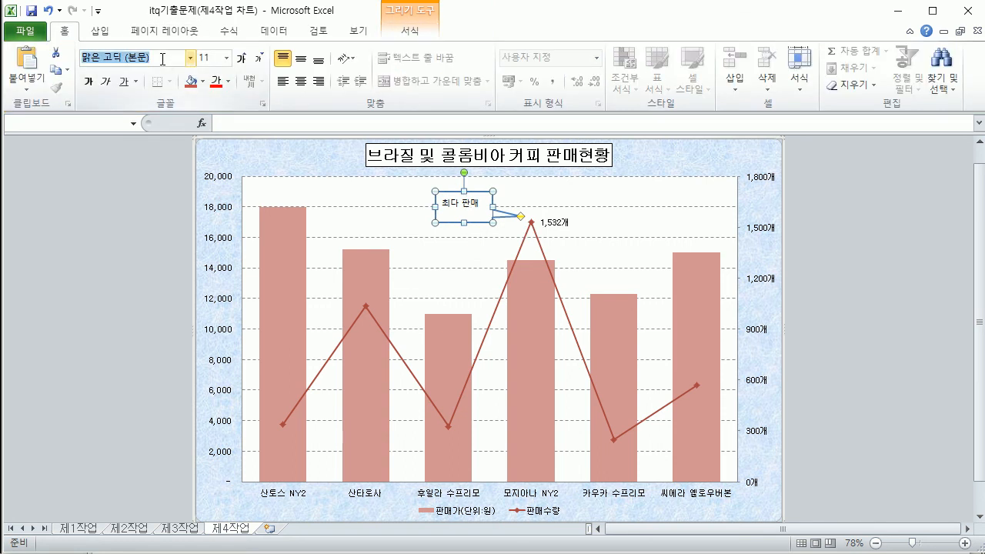
{"action": "type", "text": "굴림"}
{"action": "key", "text": "Return"}
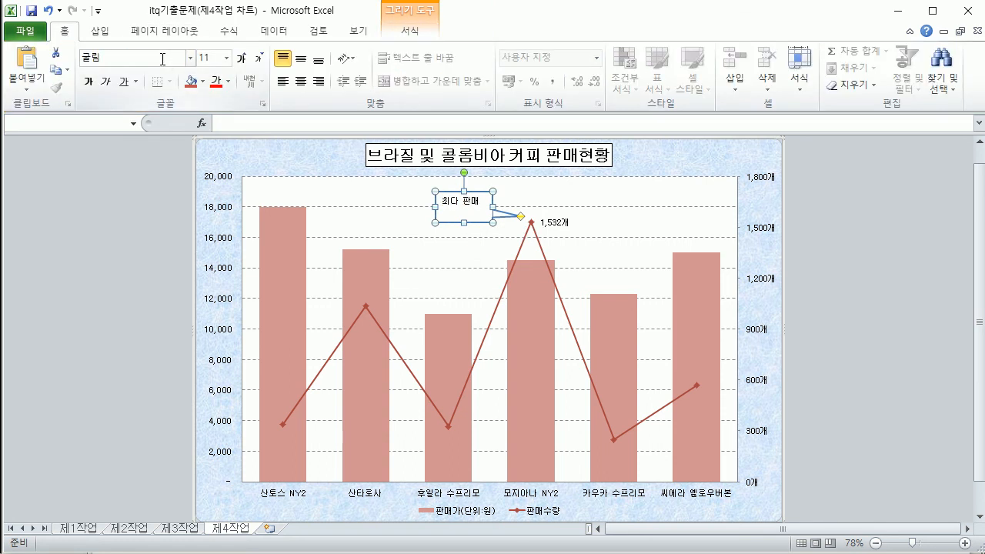
{"action": "left_click", "coordinate": [213, 58]}
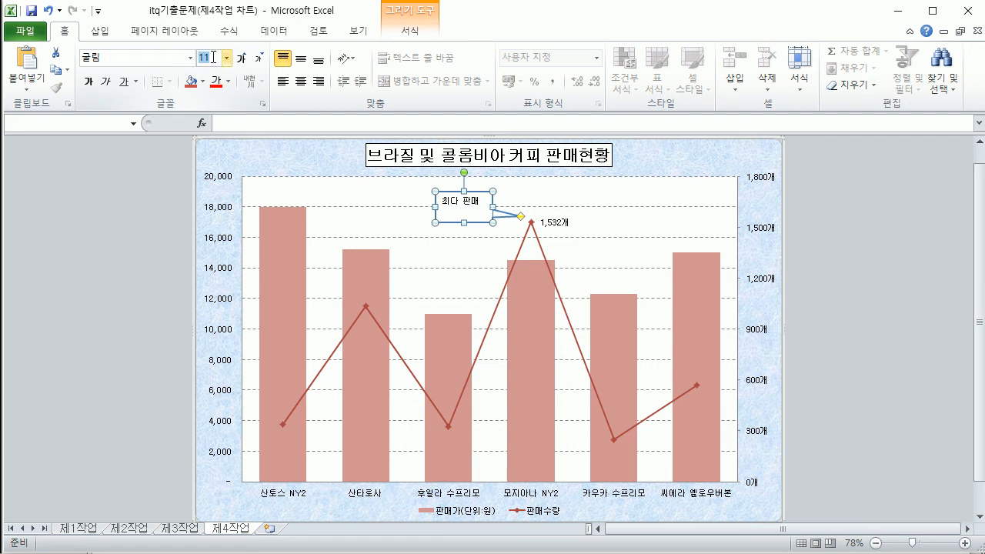
{"action": "left_click", "coordinate": [300, 61]}
{"action": "left_click", "coordinate": [302, 82]}
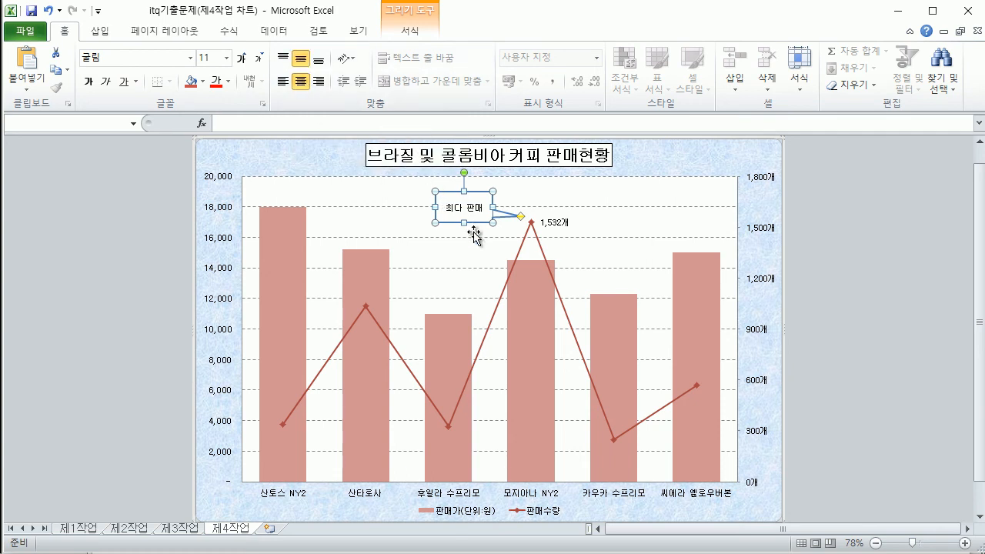
{"action": "left_click", "coordinate": [813, 245]}
Switch to the exam's output form image and compare its callout and data label with the chart.
{"action": "key", "text": "alt+Tab"}
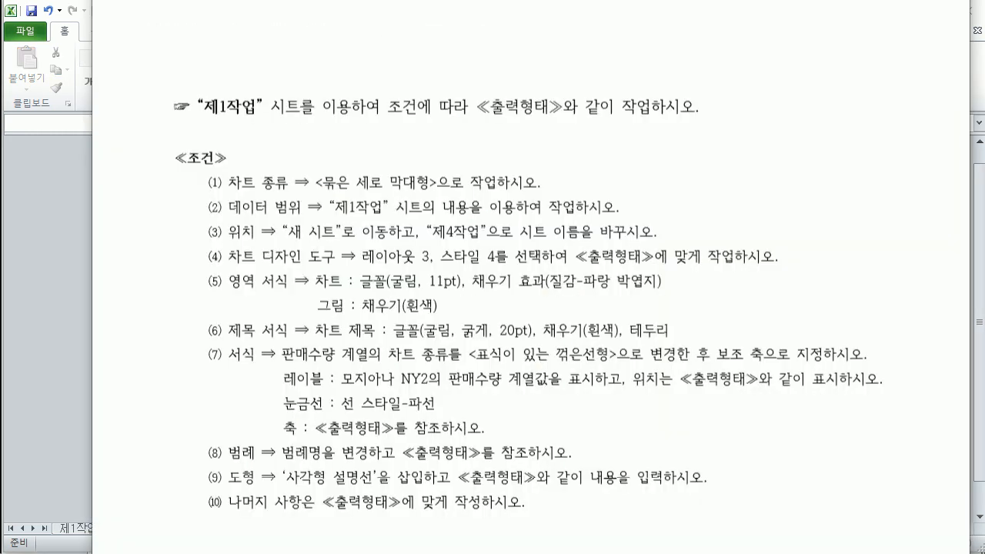
{"action": "scroll", "coordinate": [512, 230], "scroll_direction": "down", "scroll_amount": 5}
{"action": "left_click_drag", "start_coordinate": [451, 1], "coordinate": [398, 254]}
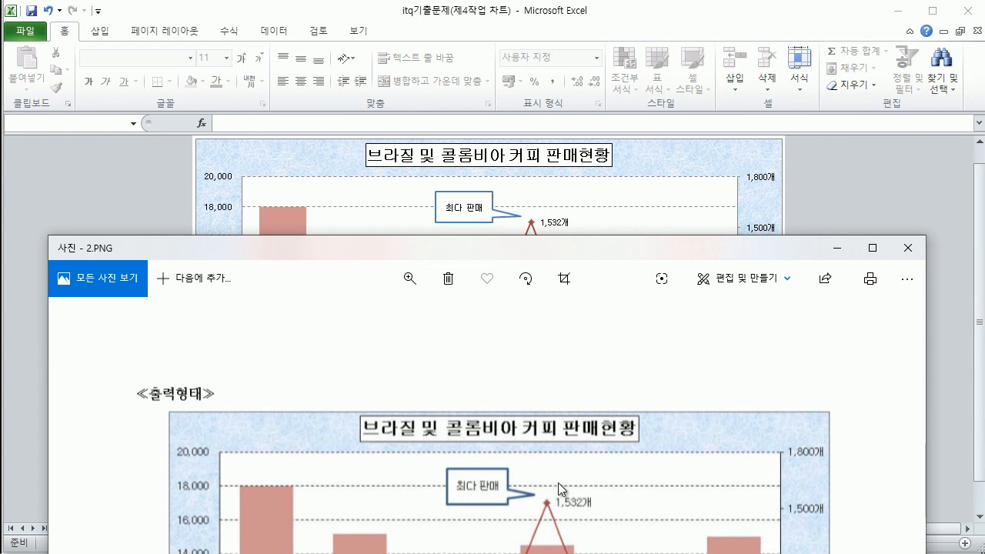
{"action": "left_click", "coordinate": [837, 248]}
Try enlarging the "최다 판매" callout and moving it above the 카우카 수프리모 column, and undo both changes.
{"action": "left_click", "coordinate": [452, 224]}
{"action": "left_click_drag", "start_coordinate": [435, 223], "coordinate": [403, 236]}
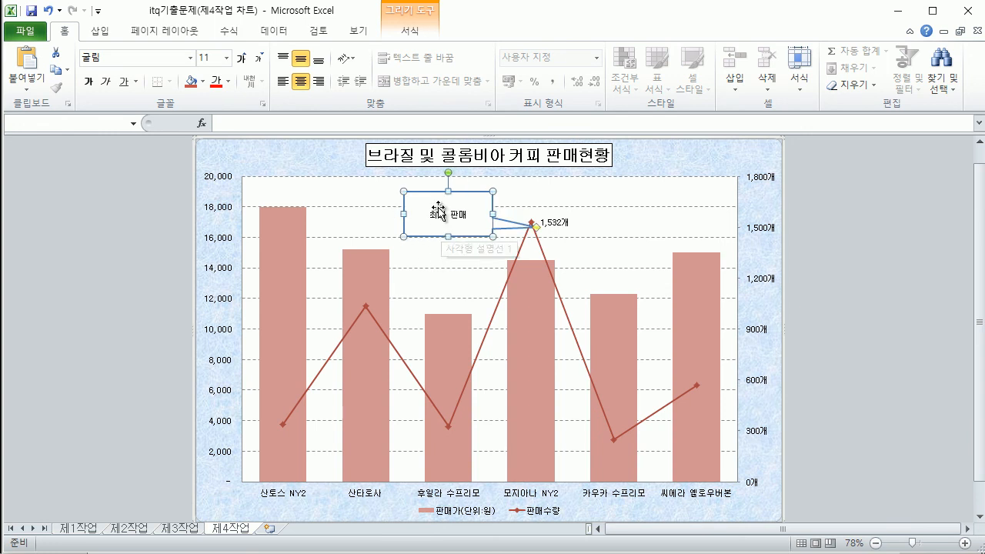
{"action": "left_click_drag", "start_coordinate": [438, 192], "coordinate": [576, 184]}
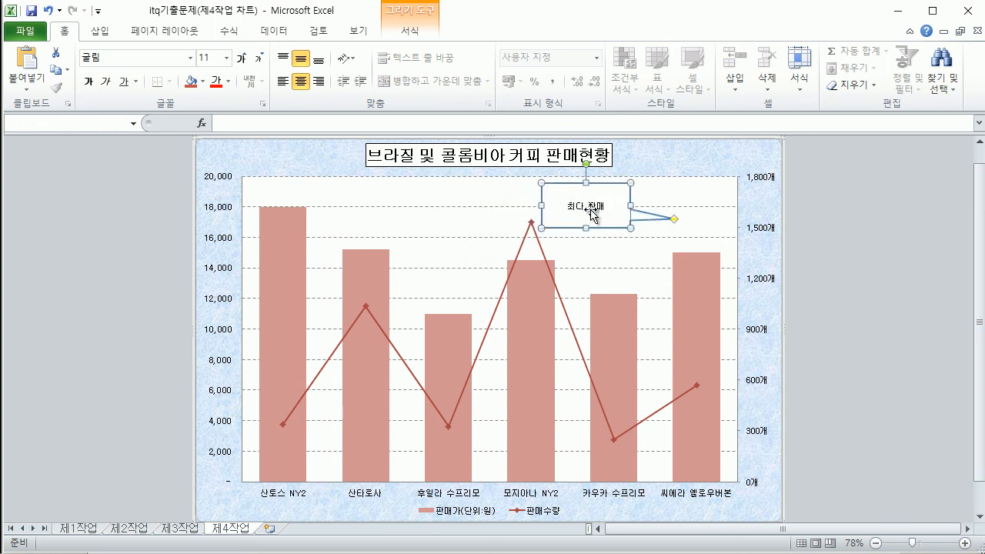
{"action": "key", "text": "ctrl+z"}
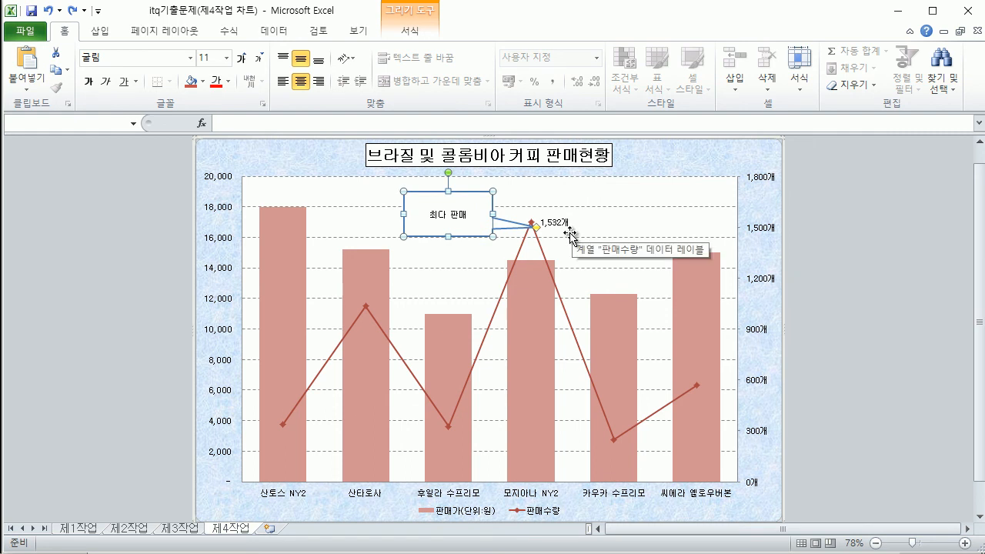
{"action": "key", "text": "ctrl+z"}
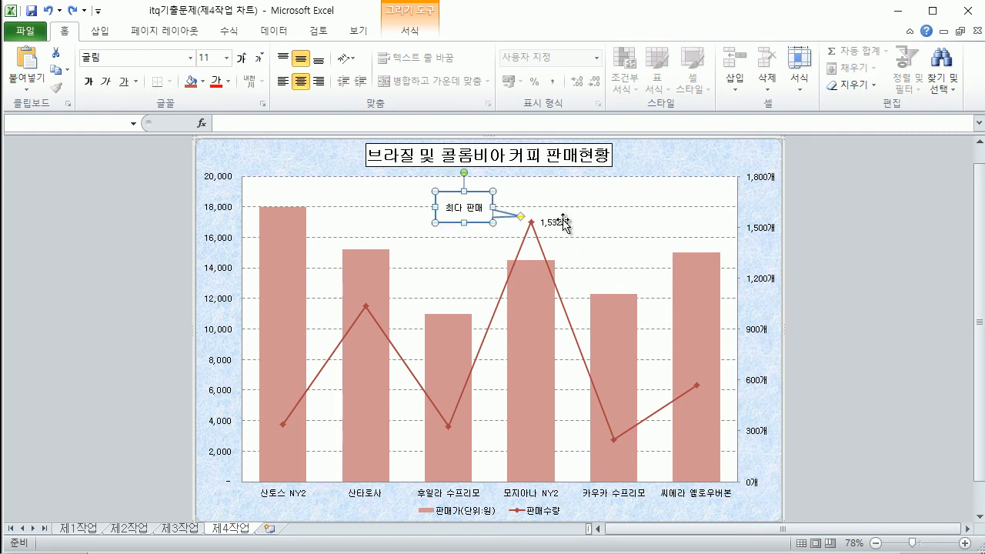
{"action": "key", "text": "Escape"}
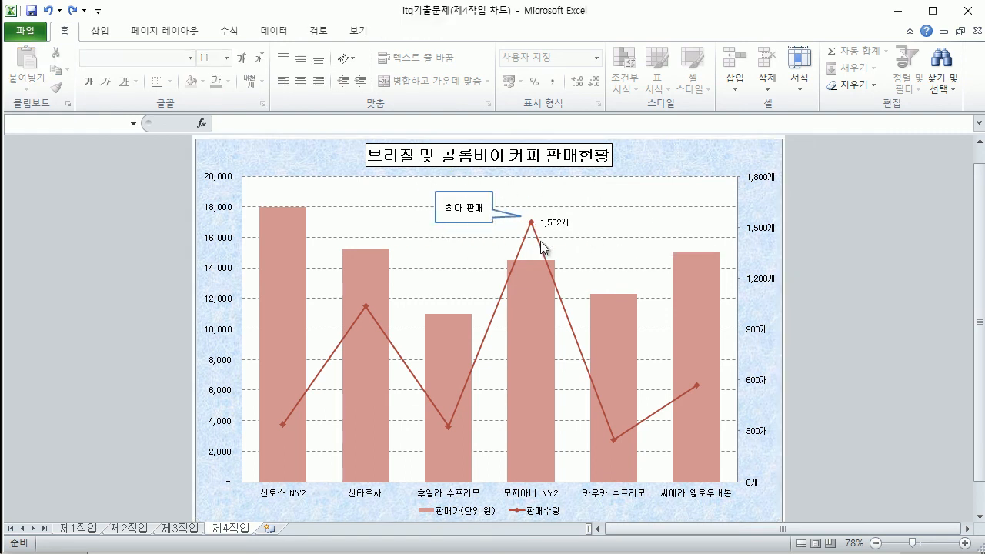